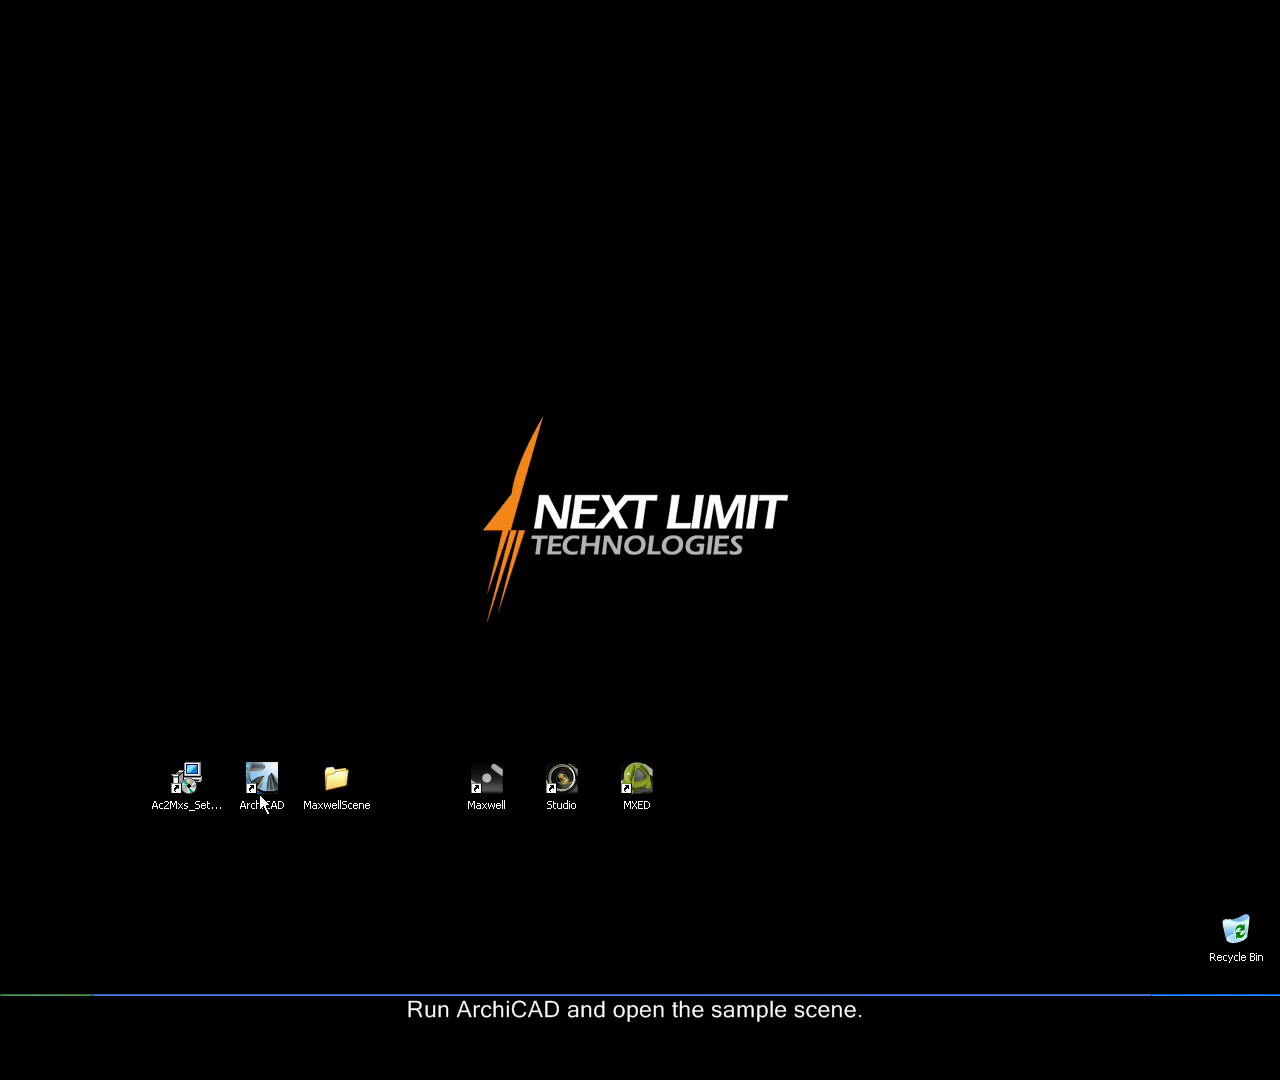
- Launch ArchiCAD, open the MaxwellArchiCAD sample project, and view Camera 1's 3D close-up of the cups
double_click(260, 800)
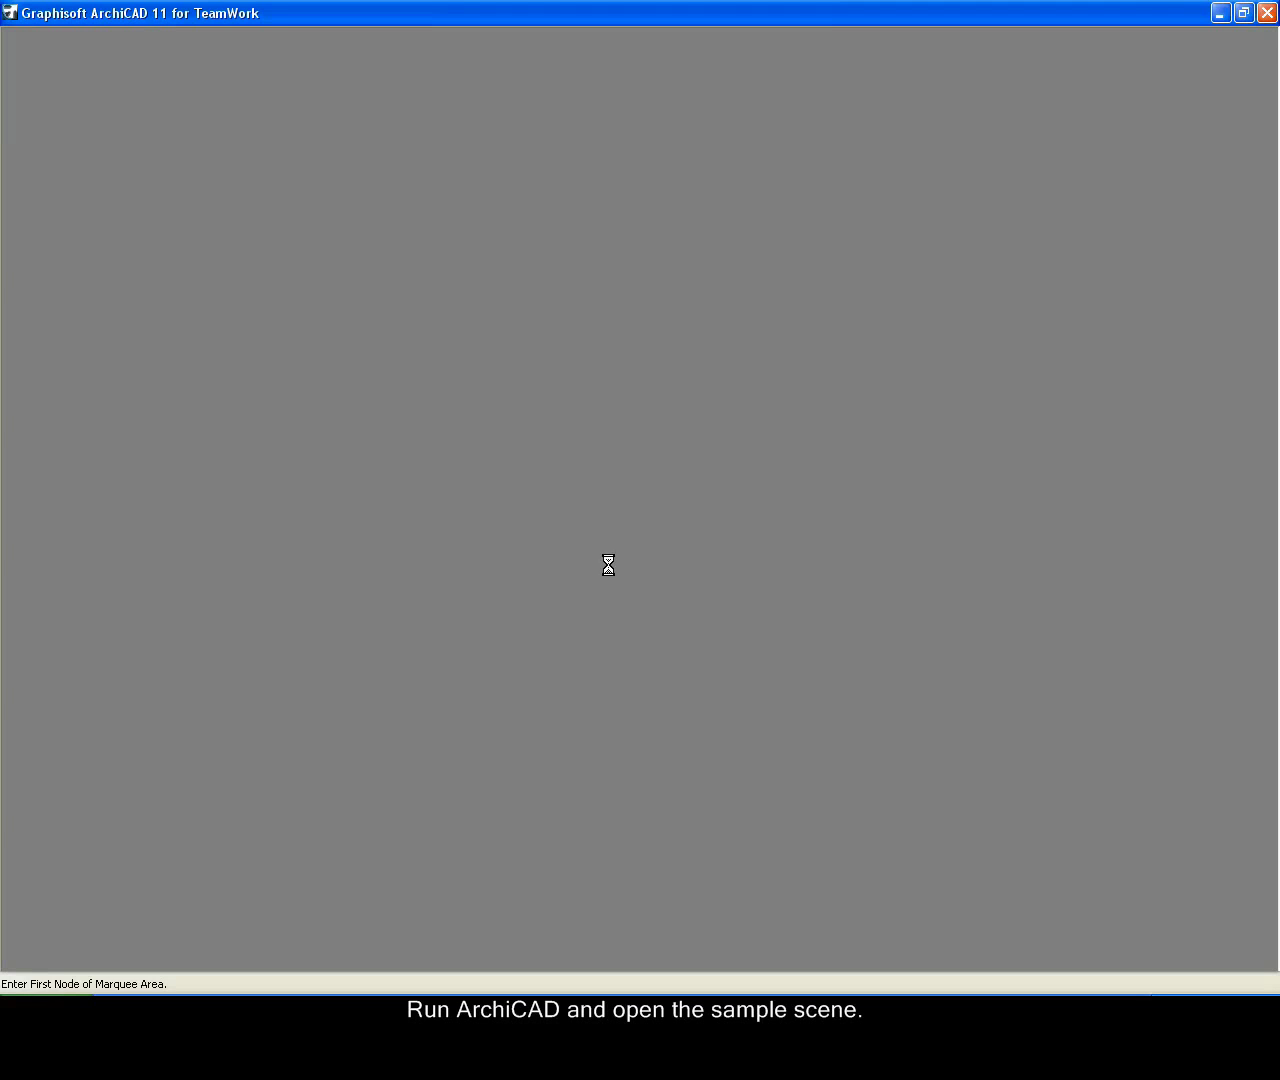
click(757, 620)
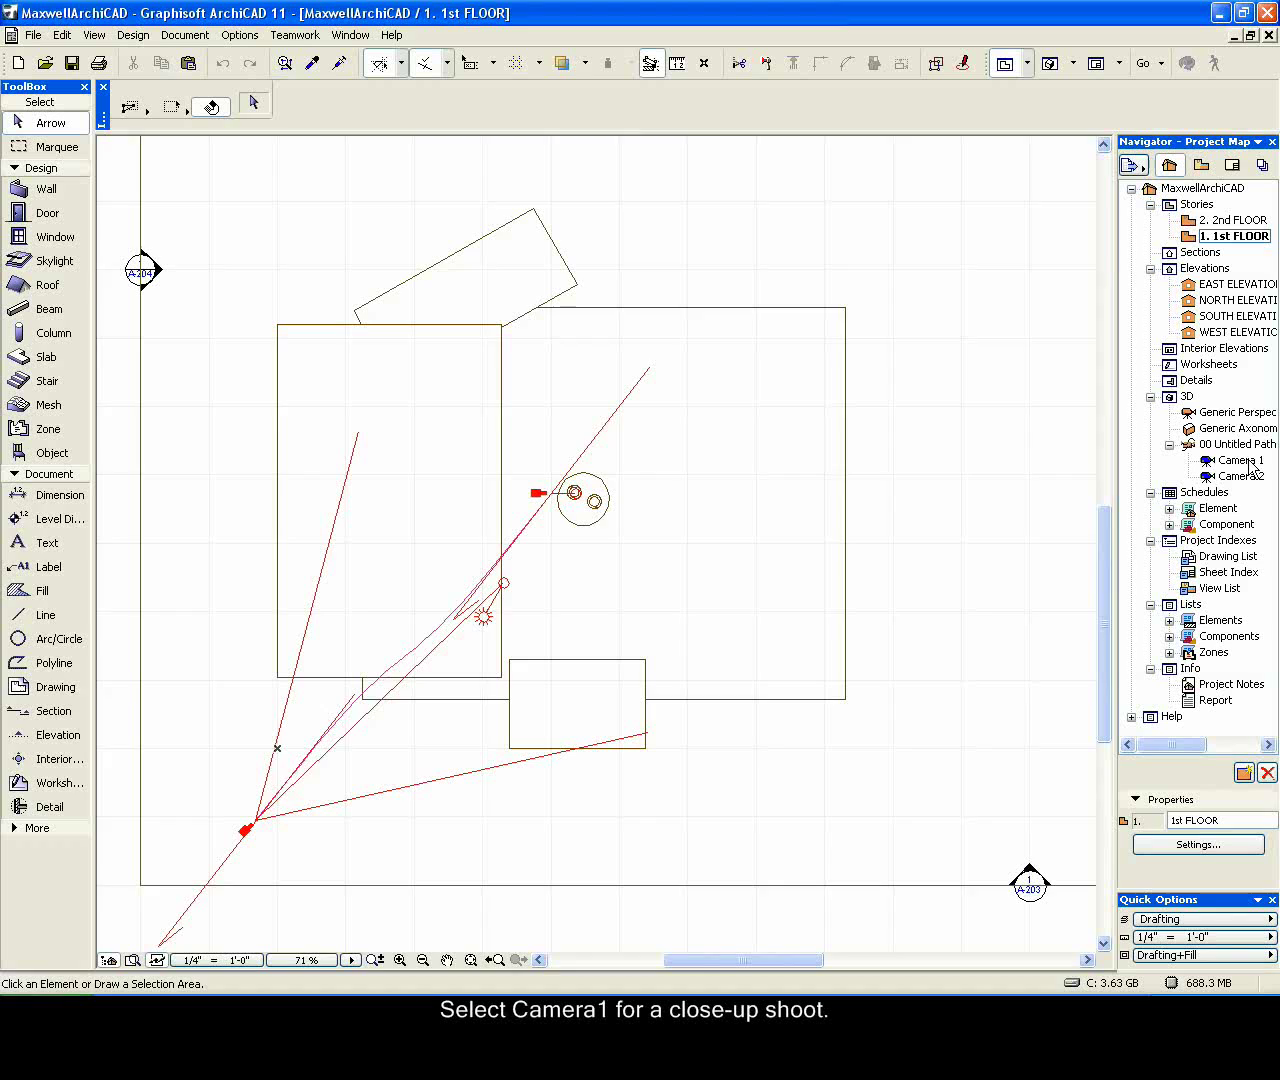
double_click(1238, 460)
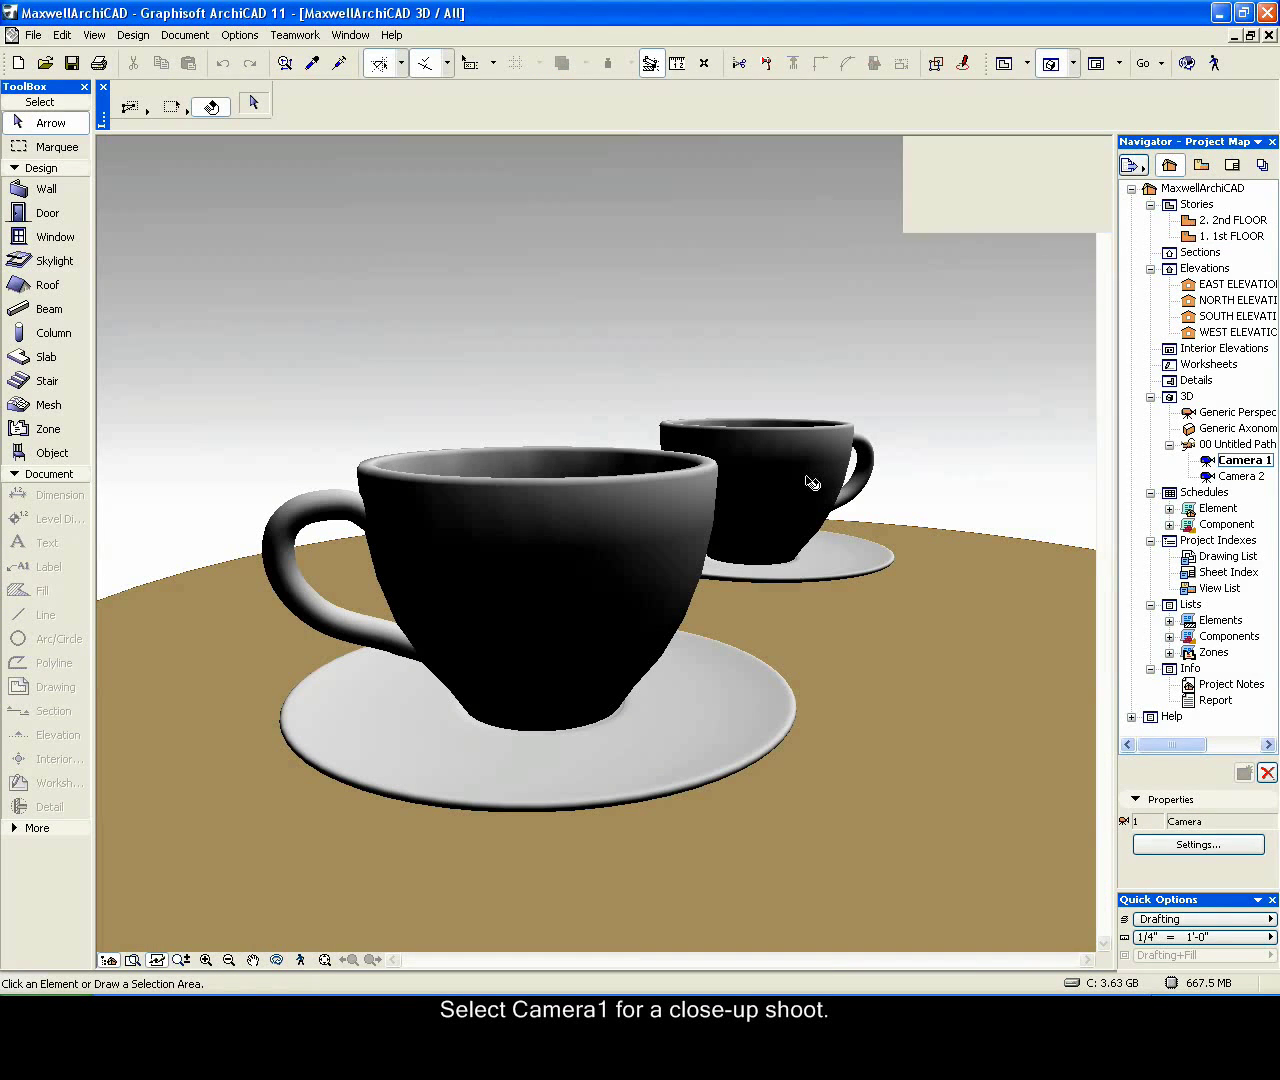
- In PhotoRendering Settings, choose the Maxwell engine, Render Time 1, and a Sky Dome environment (intensity 1000)
click(180, 35)
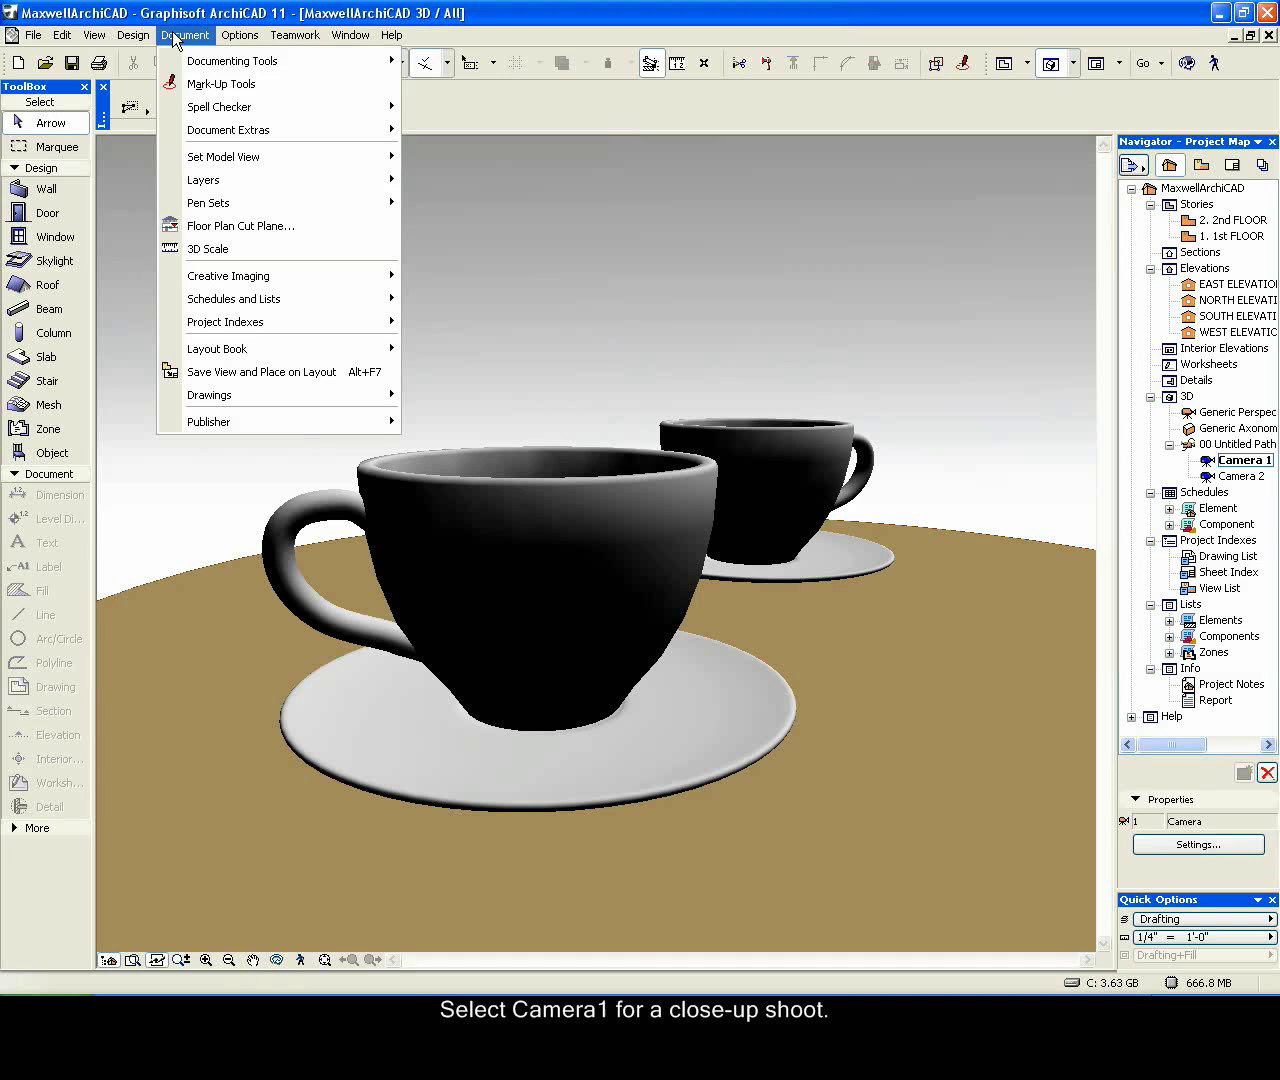
mouse_move(300, 276)
click(480, 276)
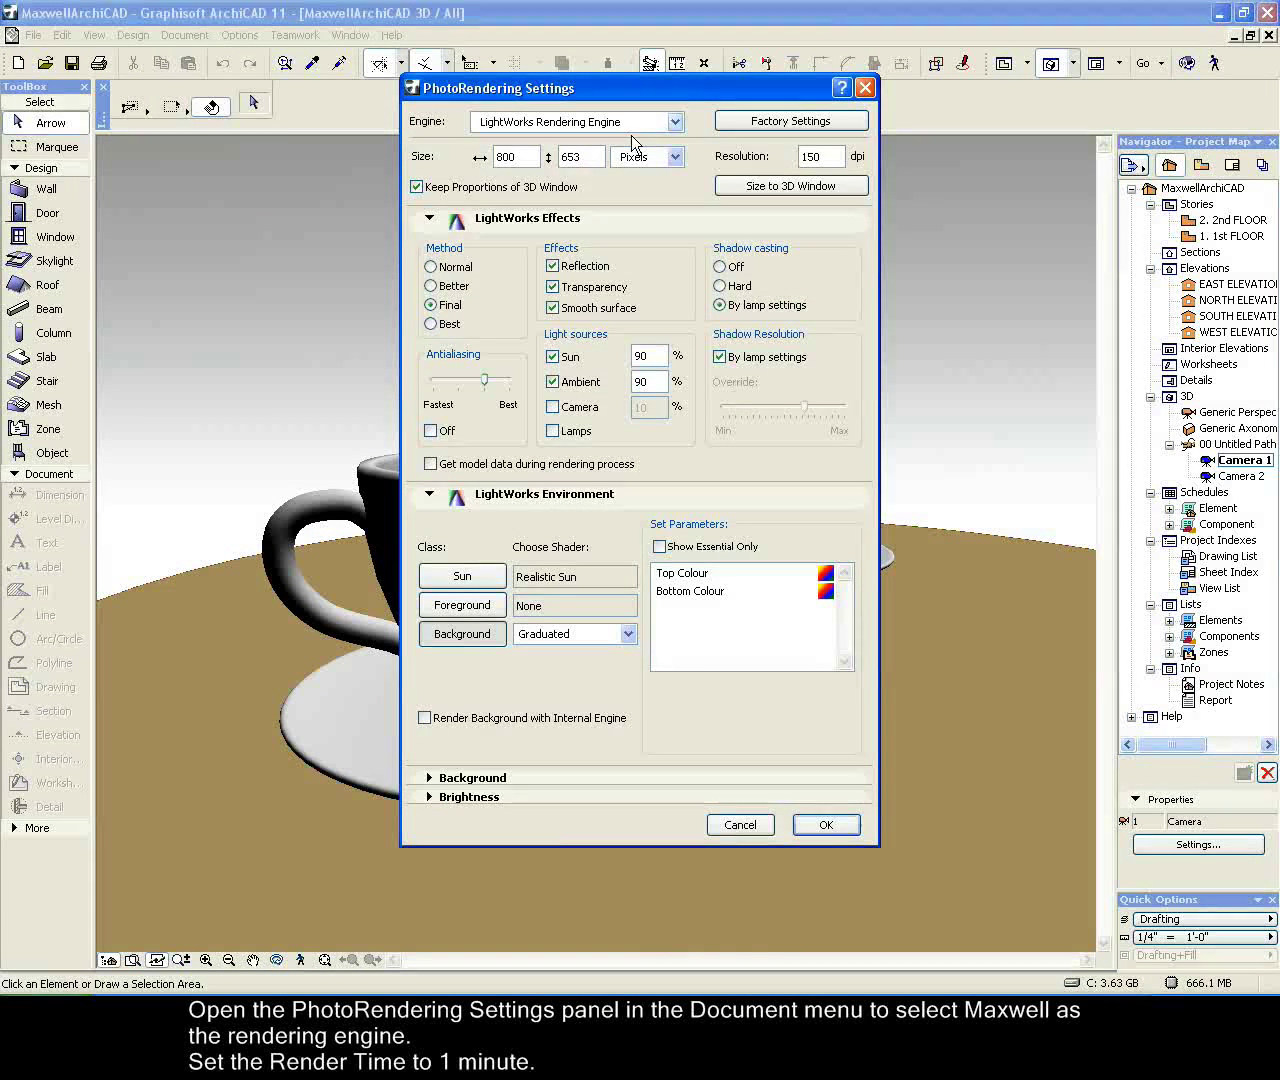
click(675, 121)
click(638, 175)
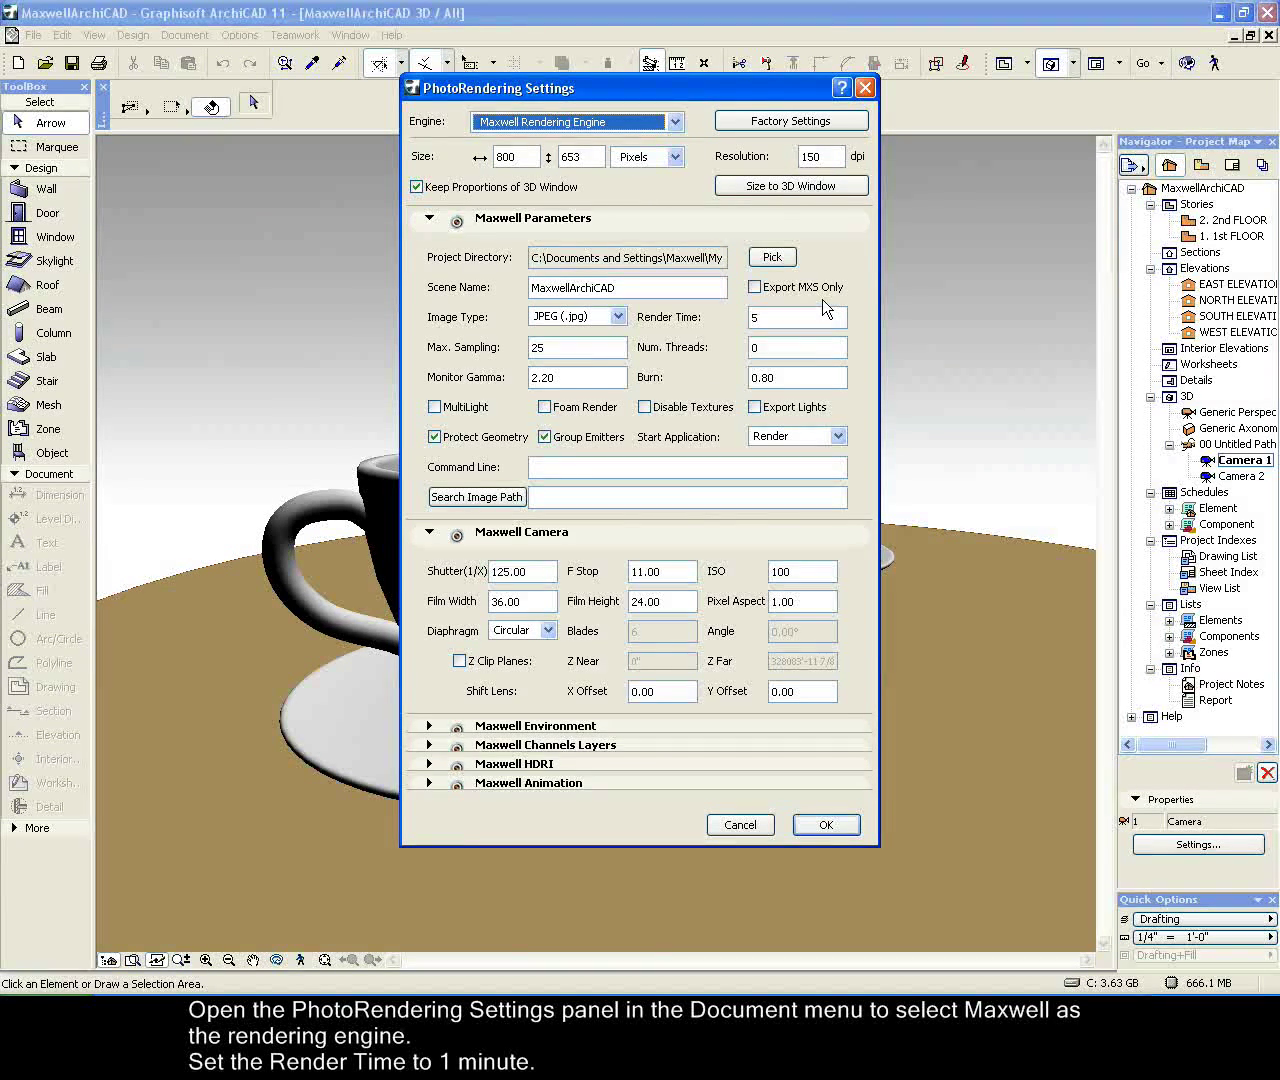
double_click(783, 320)
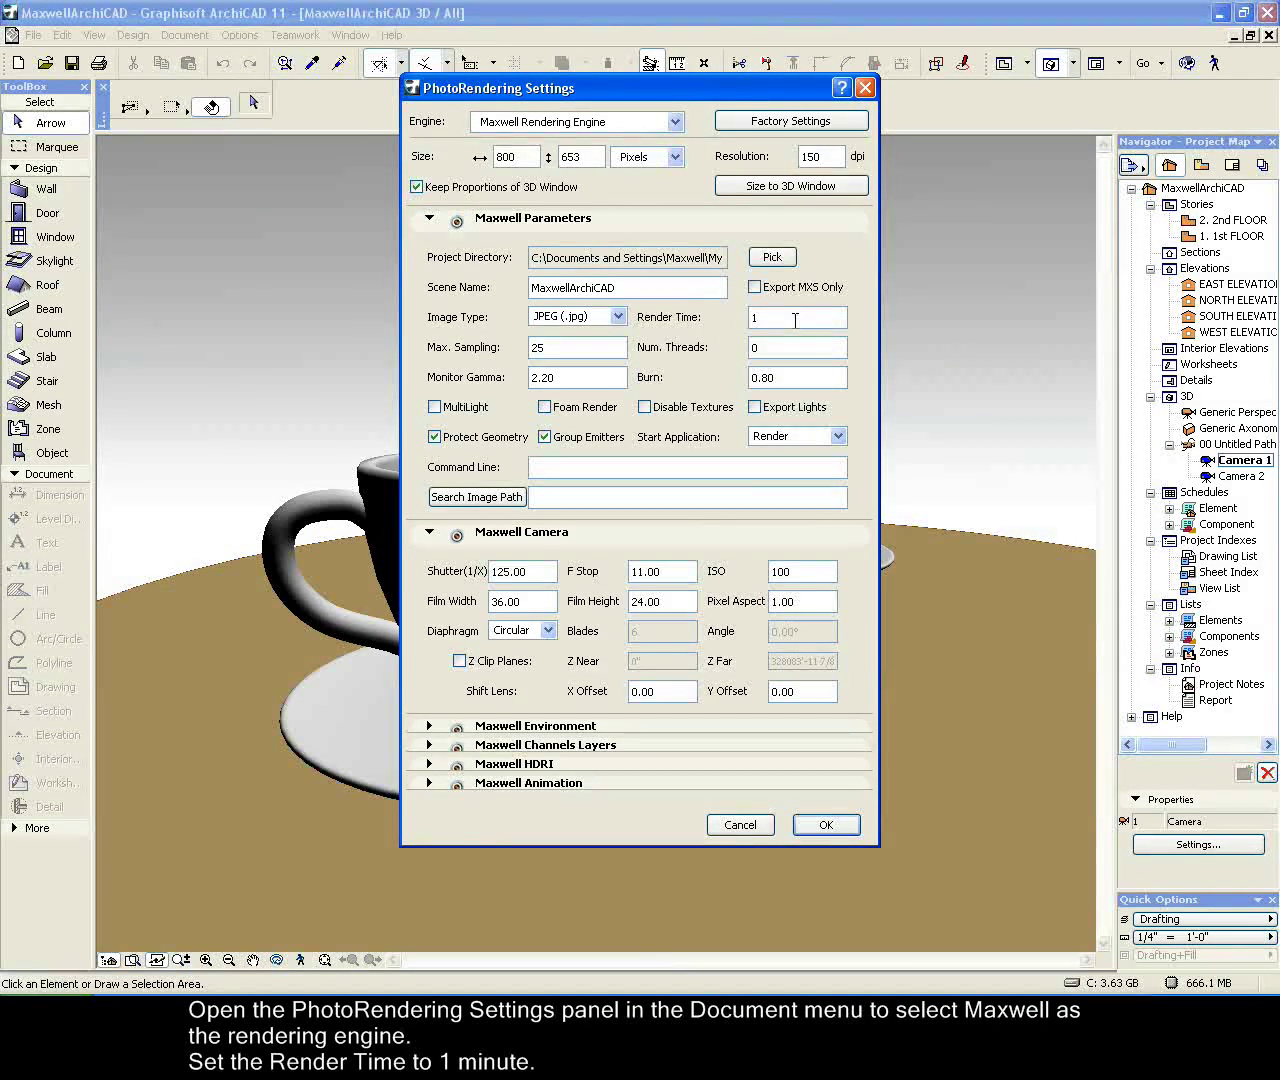
click(429, 726)
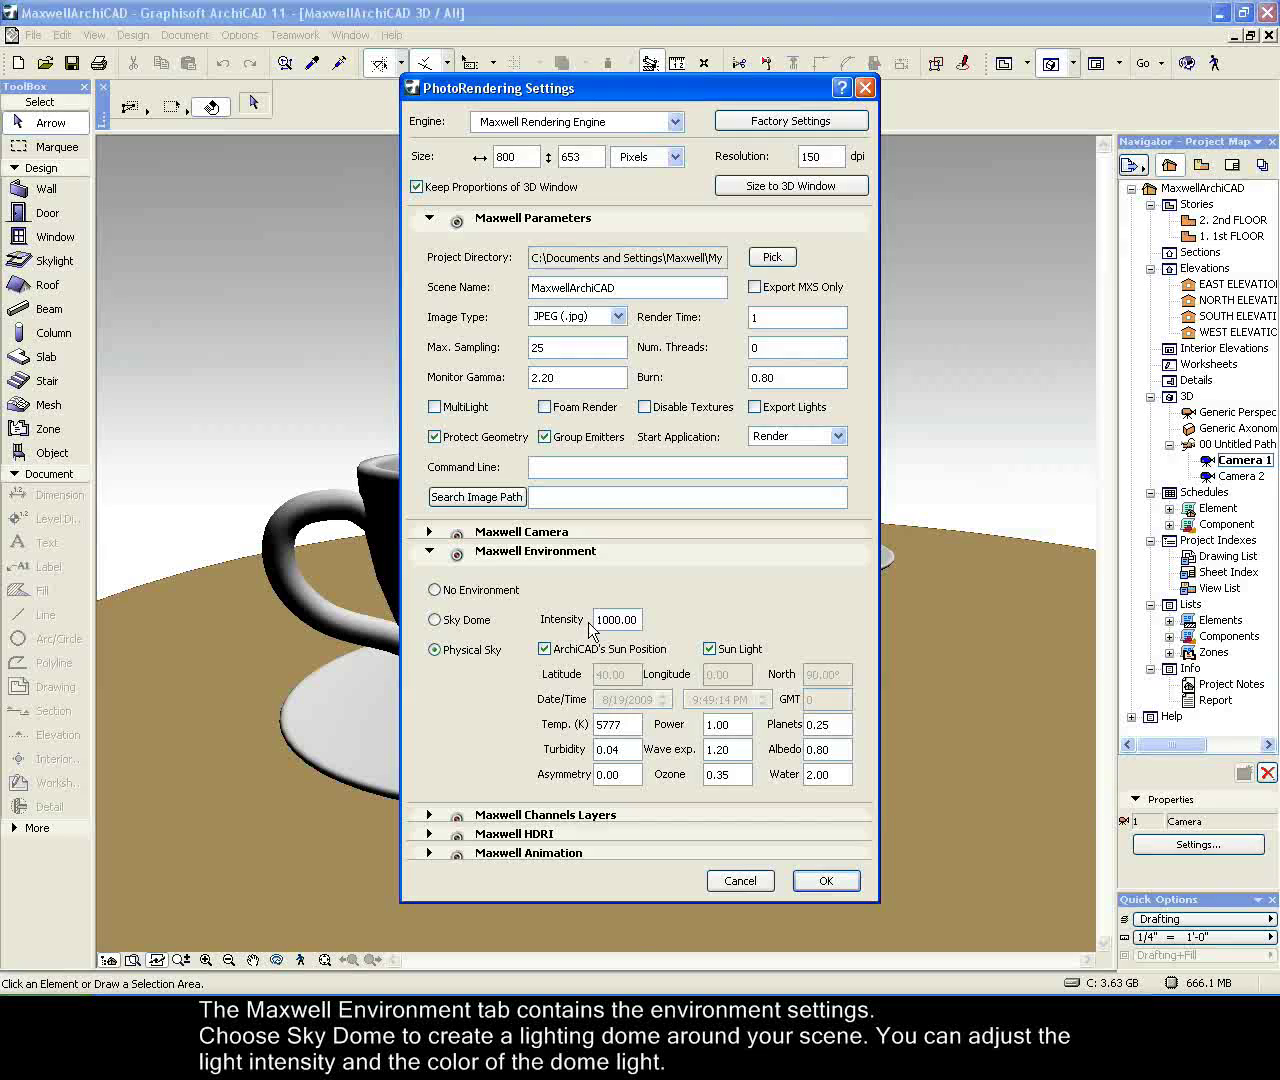
click(435, 620)
click(675, 122)
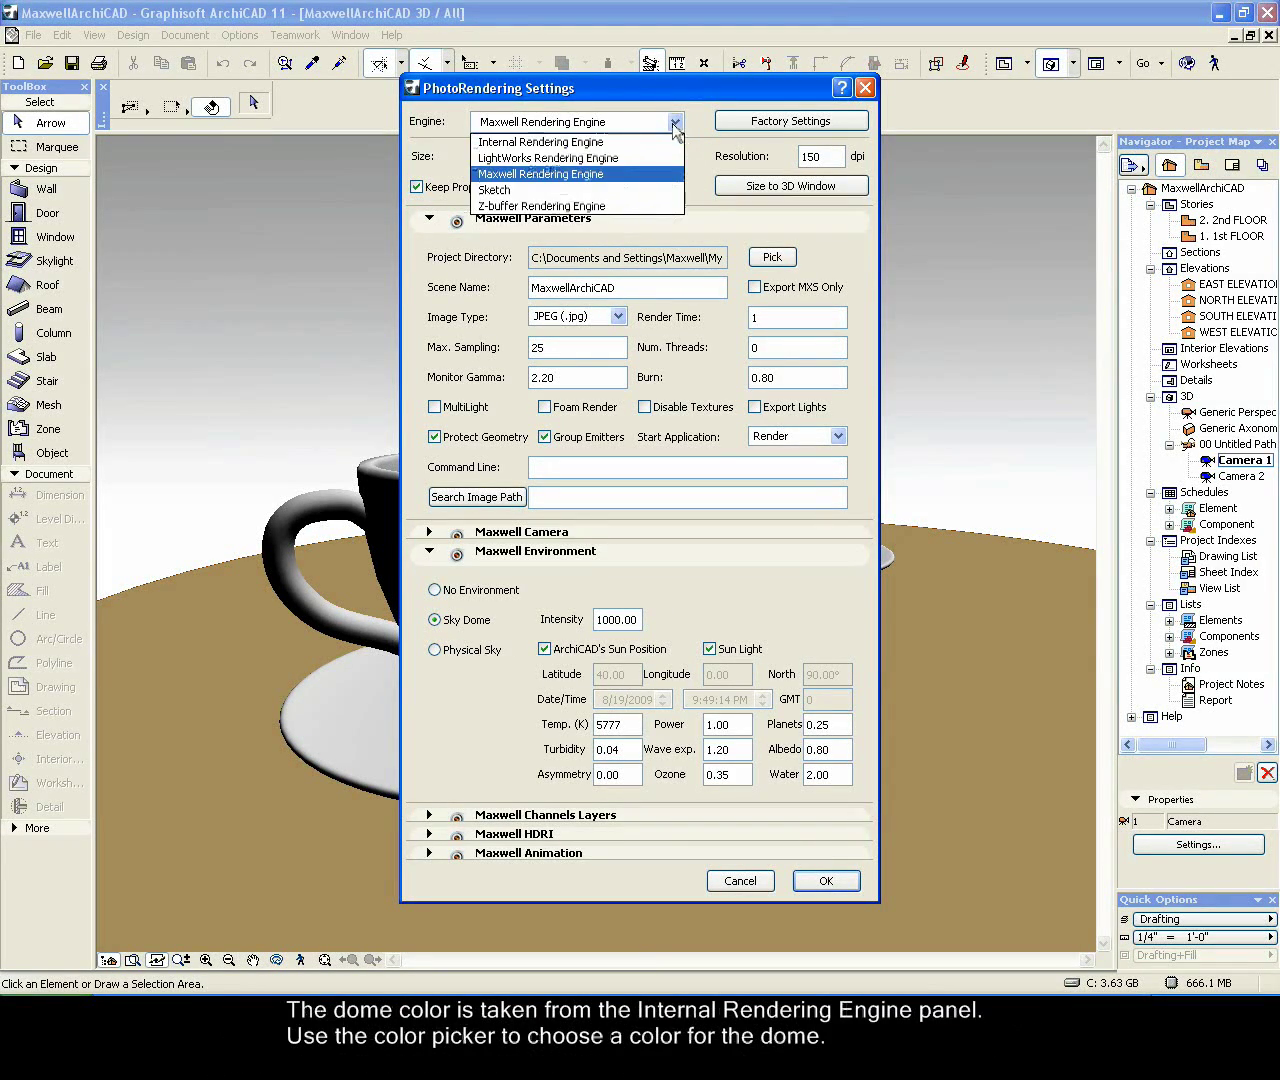
- Set a light grey sky colour, then switch back to Maxwell with Sky Dome and apply
click(556, 142)
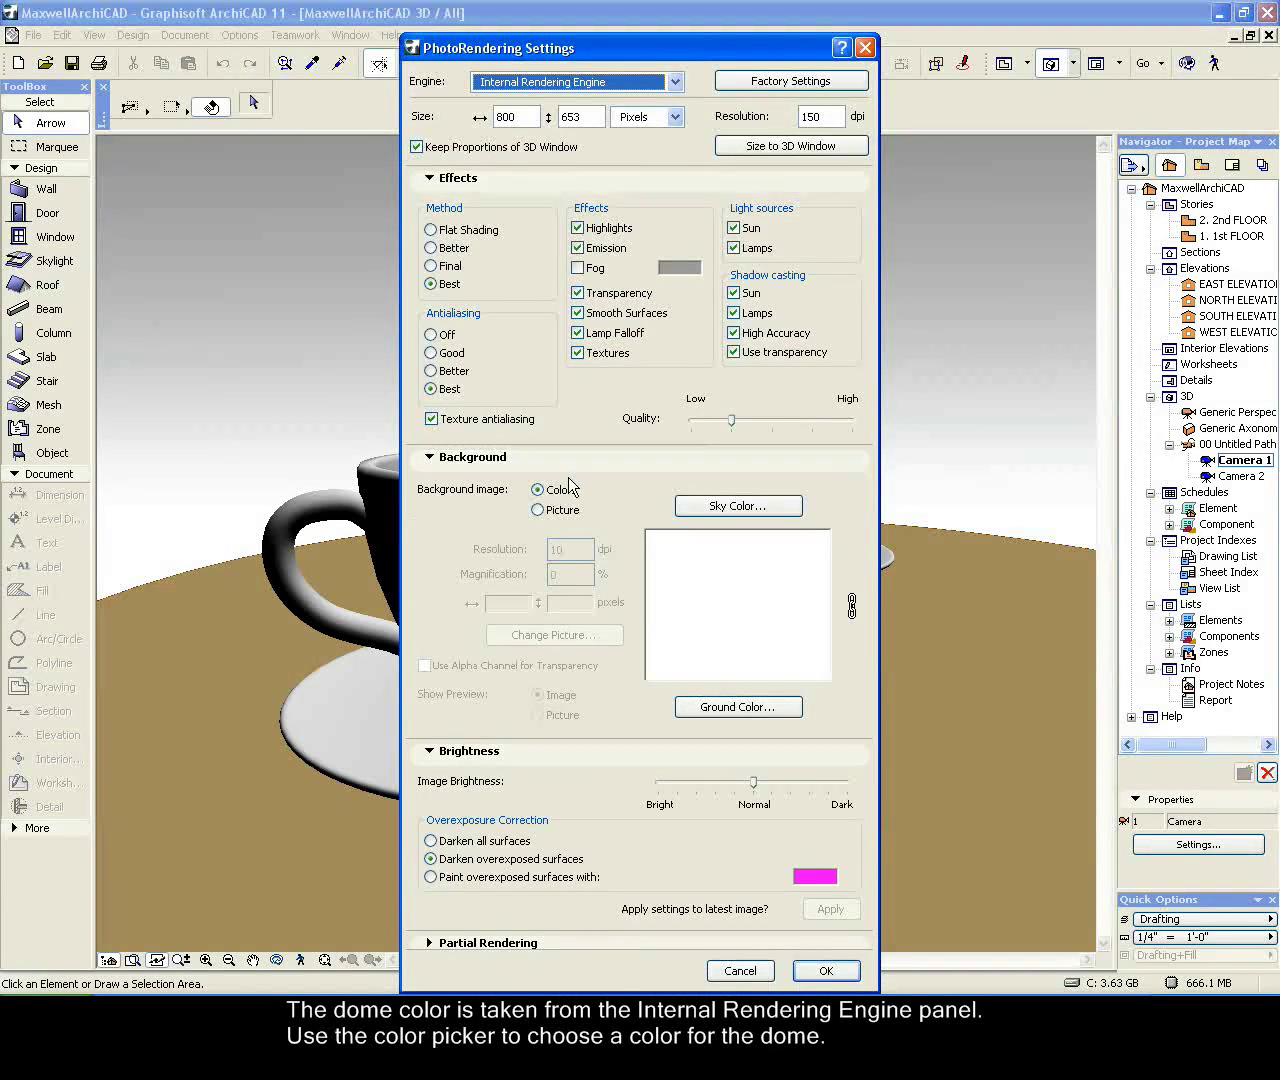
click(724, 506)
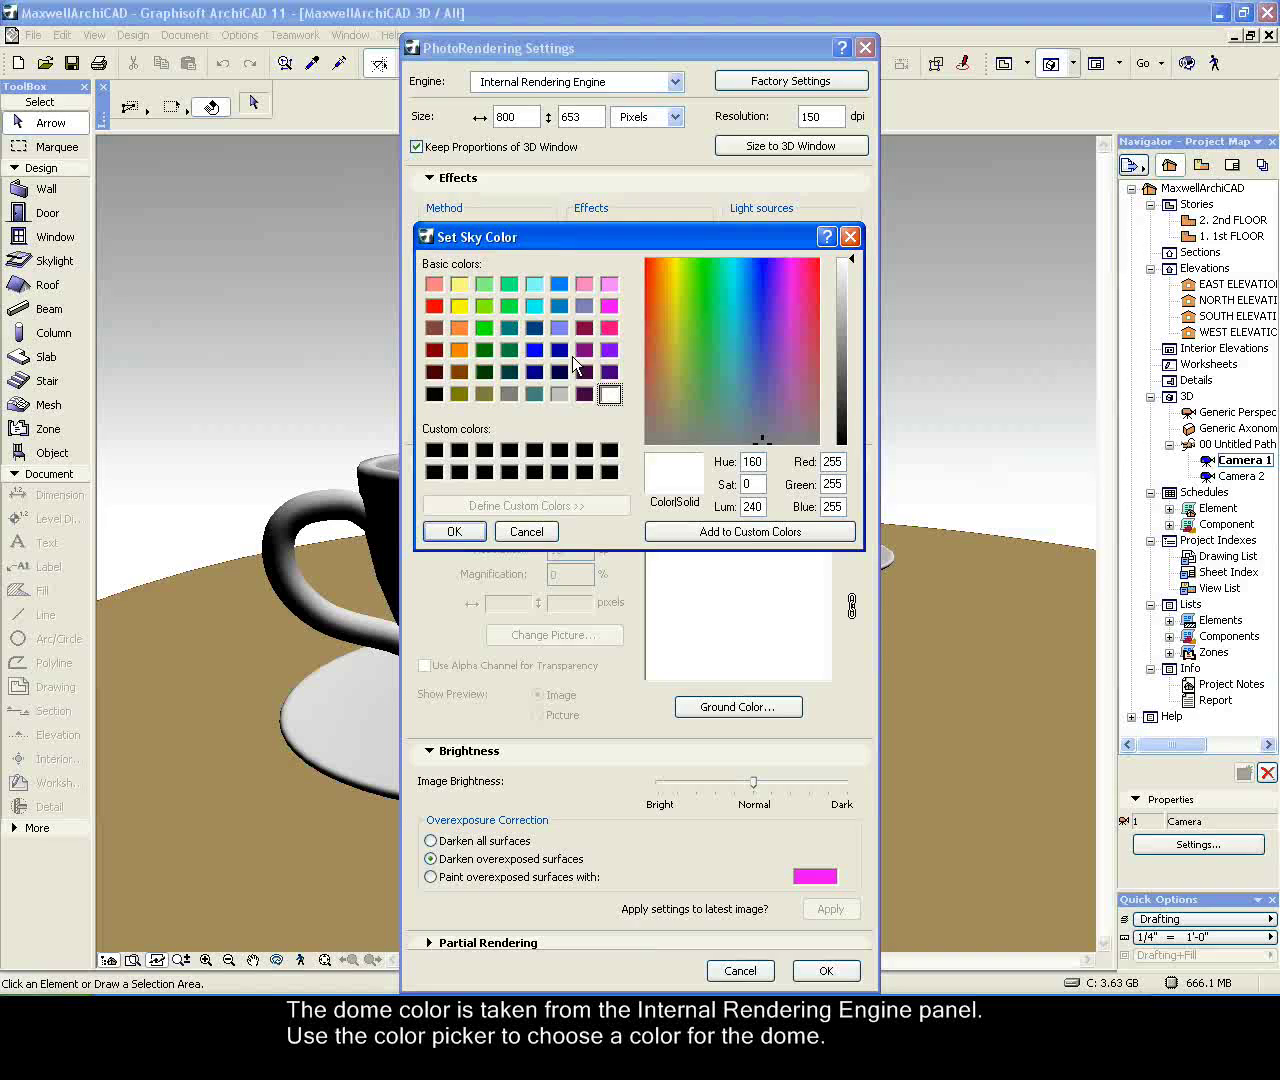
click(558, 394)
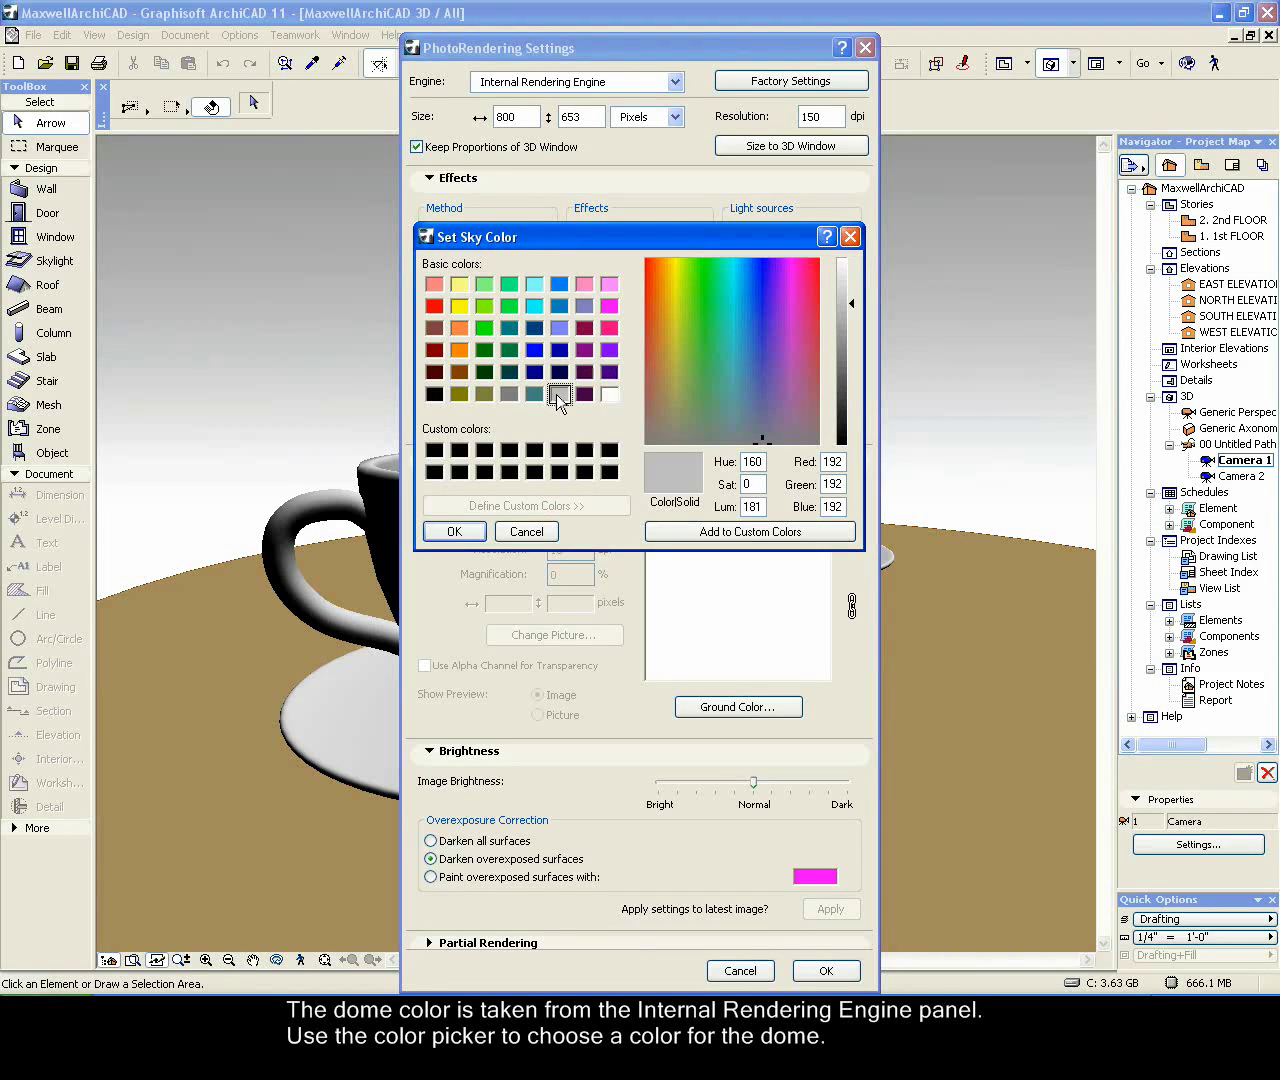
click(454, 531)
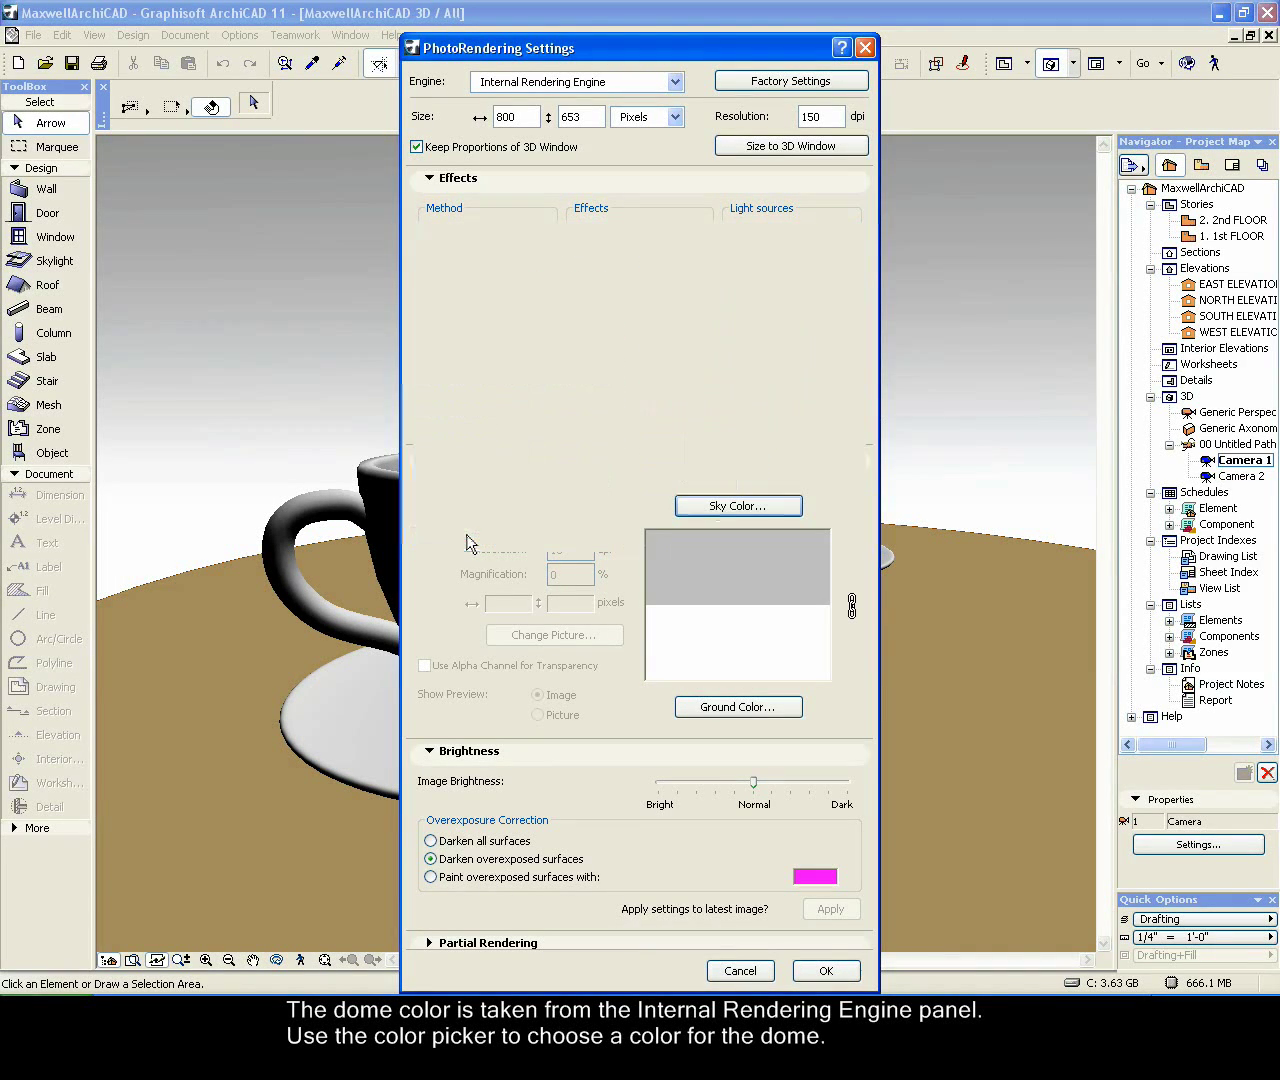
click(675, 82)
click(628, 135)
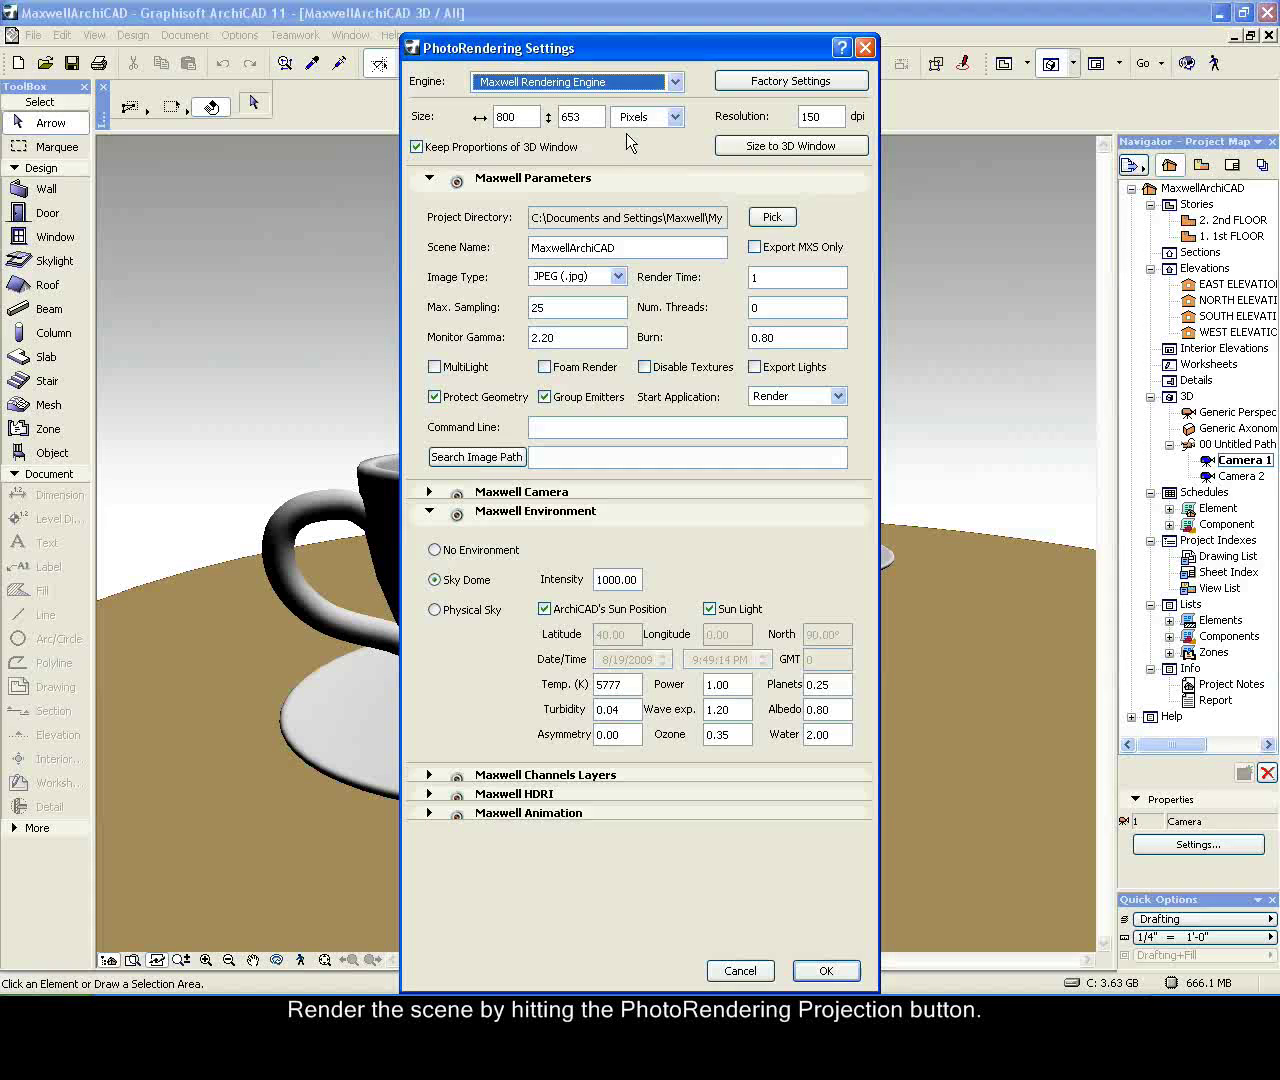
click(434, 579)
click(826, 970)
- Start a PhotoRender Projection of the Camera 1 view
click(185, 35)
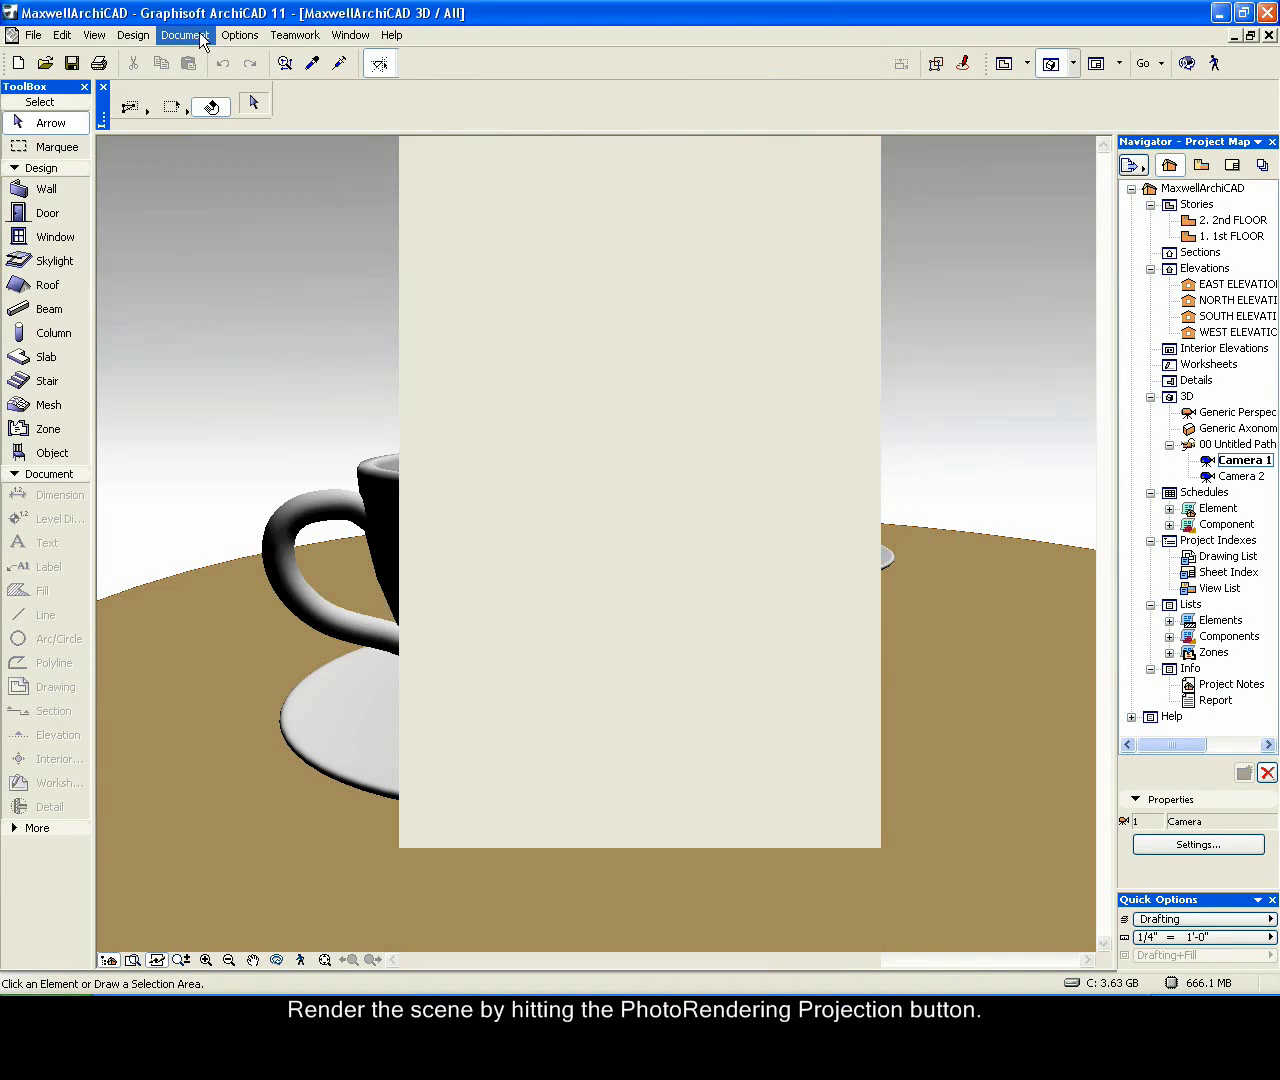
mouse_move(386, 280)
click(480, 298)
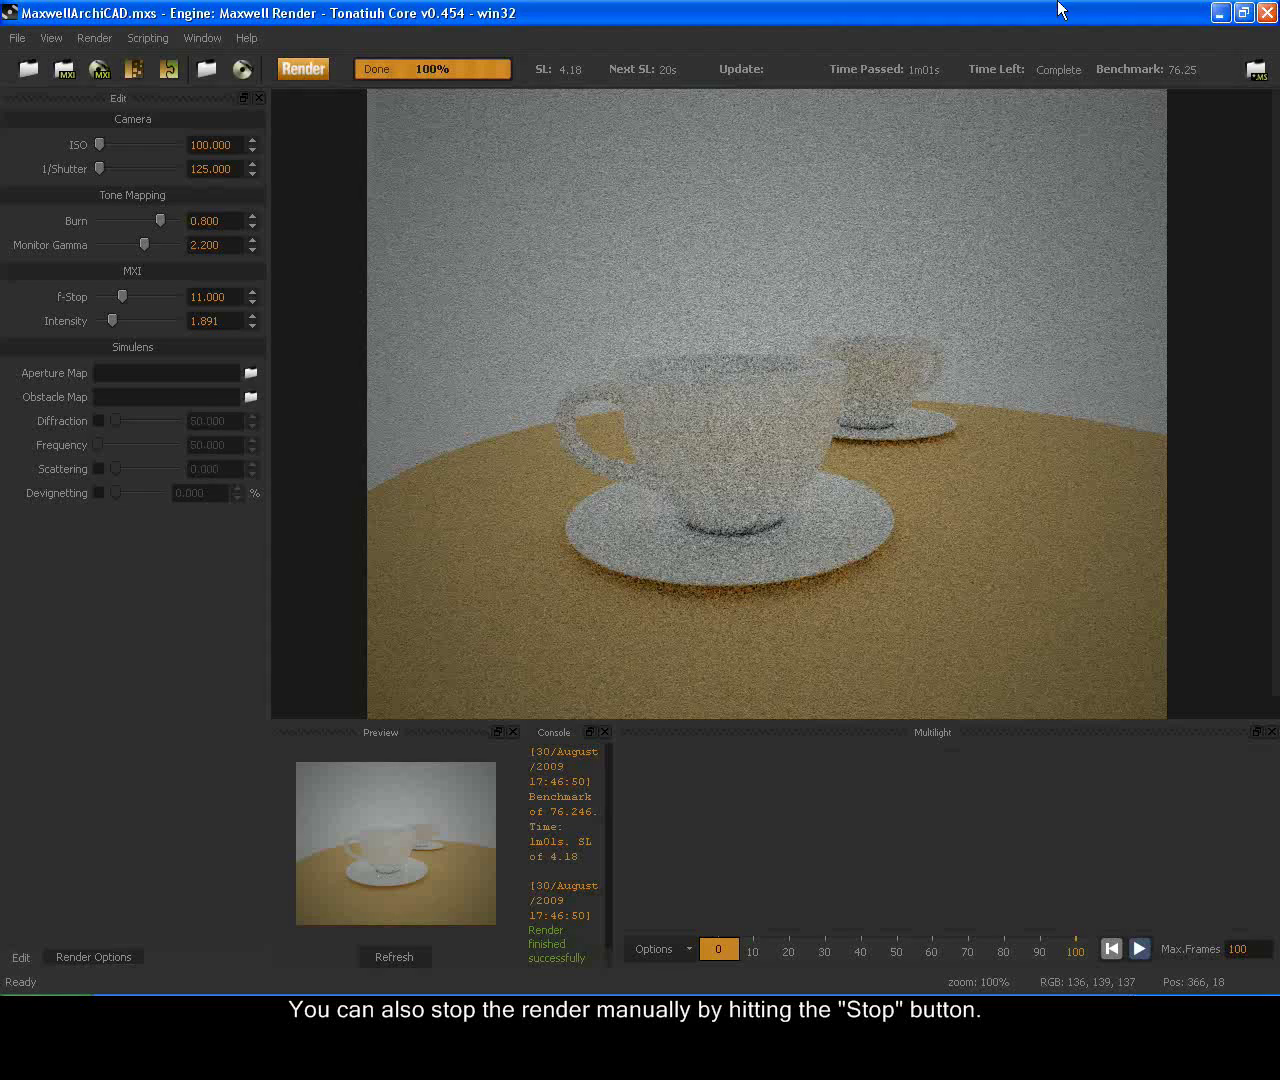
- Close Maxwell Render once the two-cup render has reached 100%
click(1272, 12)
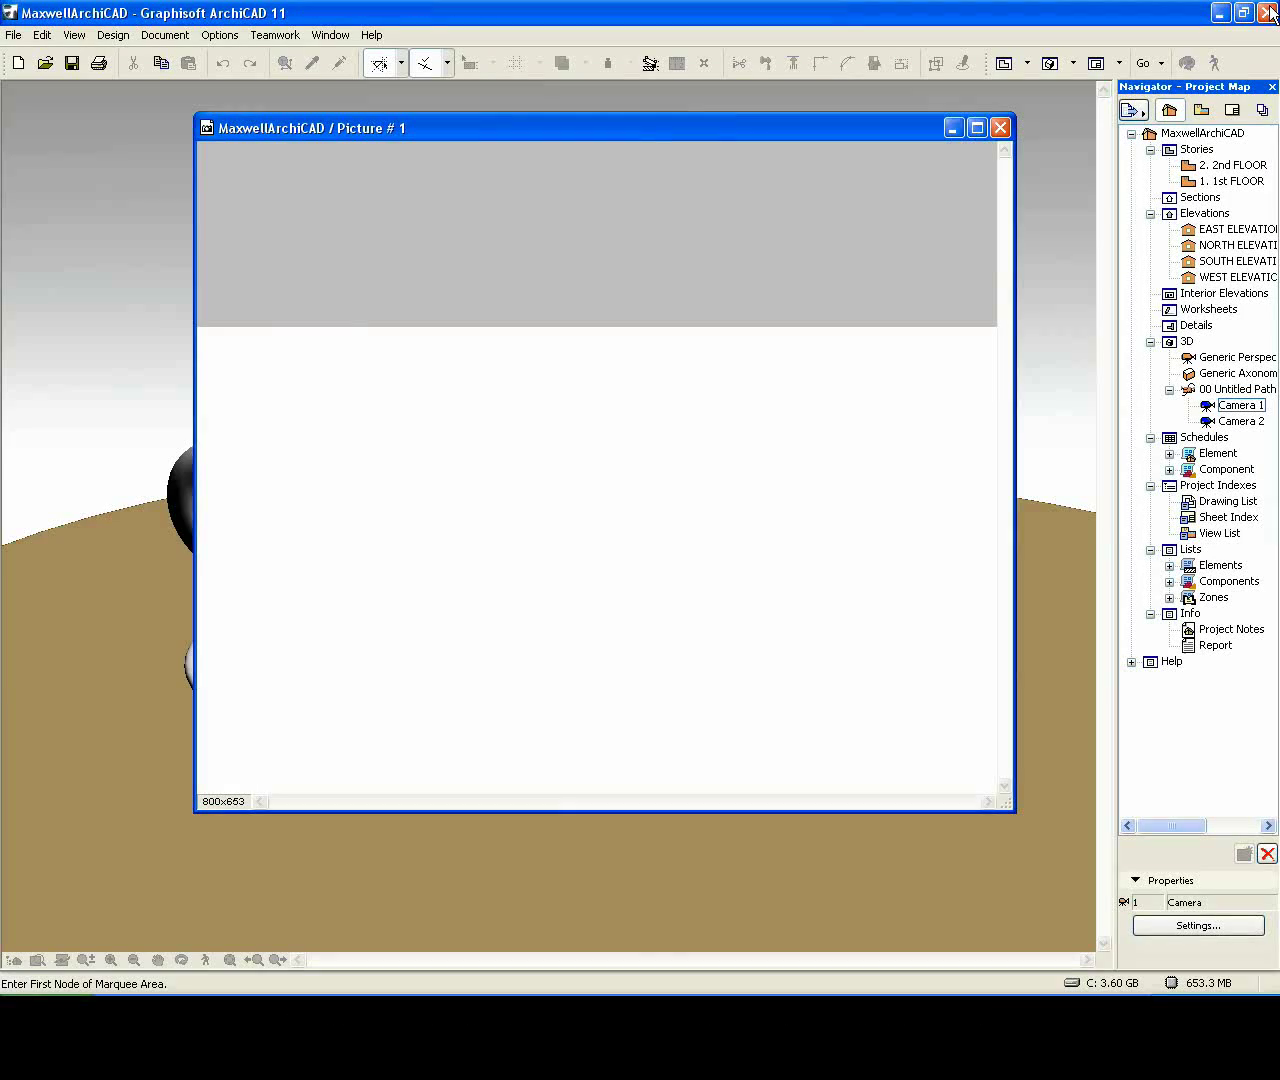
- Close the picture window, then enable Maxwell HDRI Illumination in PhotoRendering Settings
click(1003, 126)
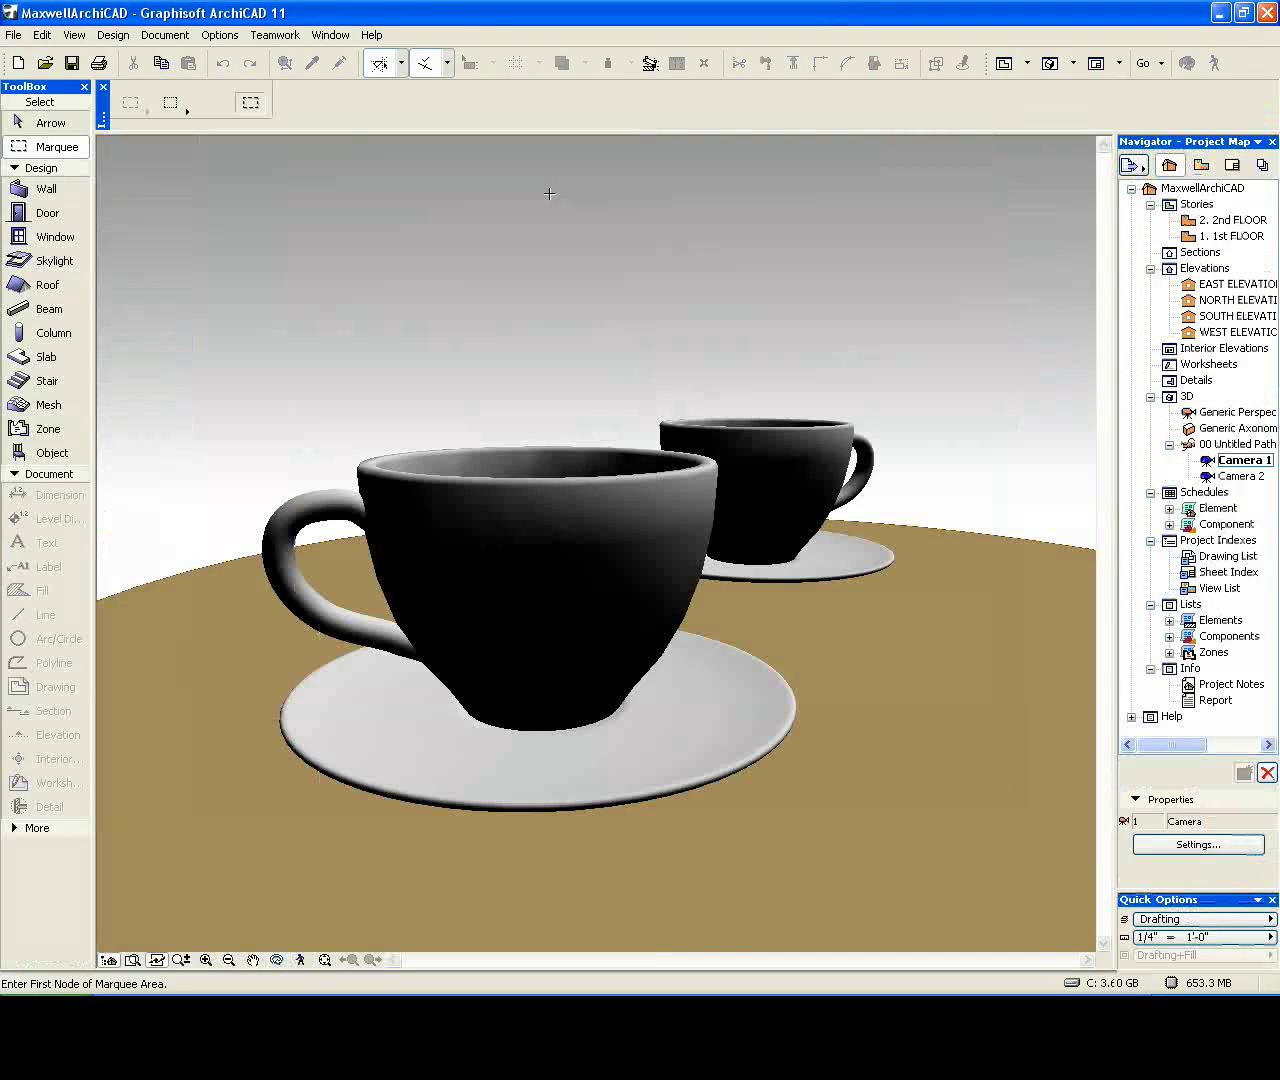
click(185, 35)
mouse_move(380, 276)
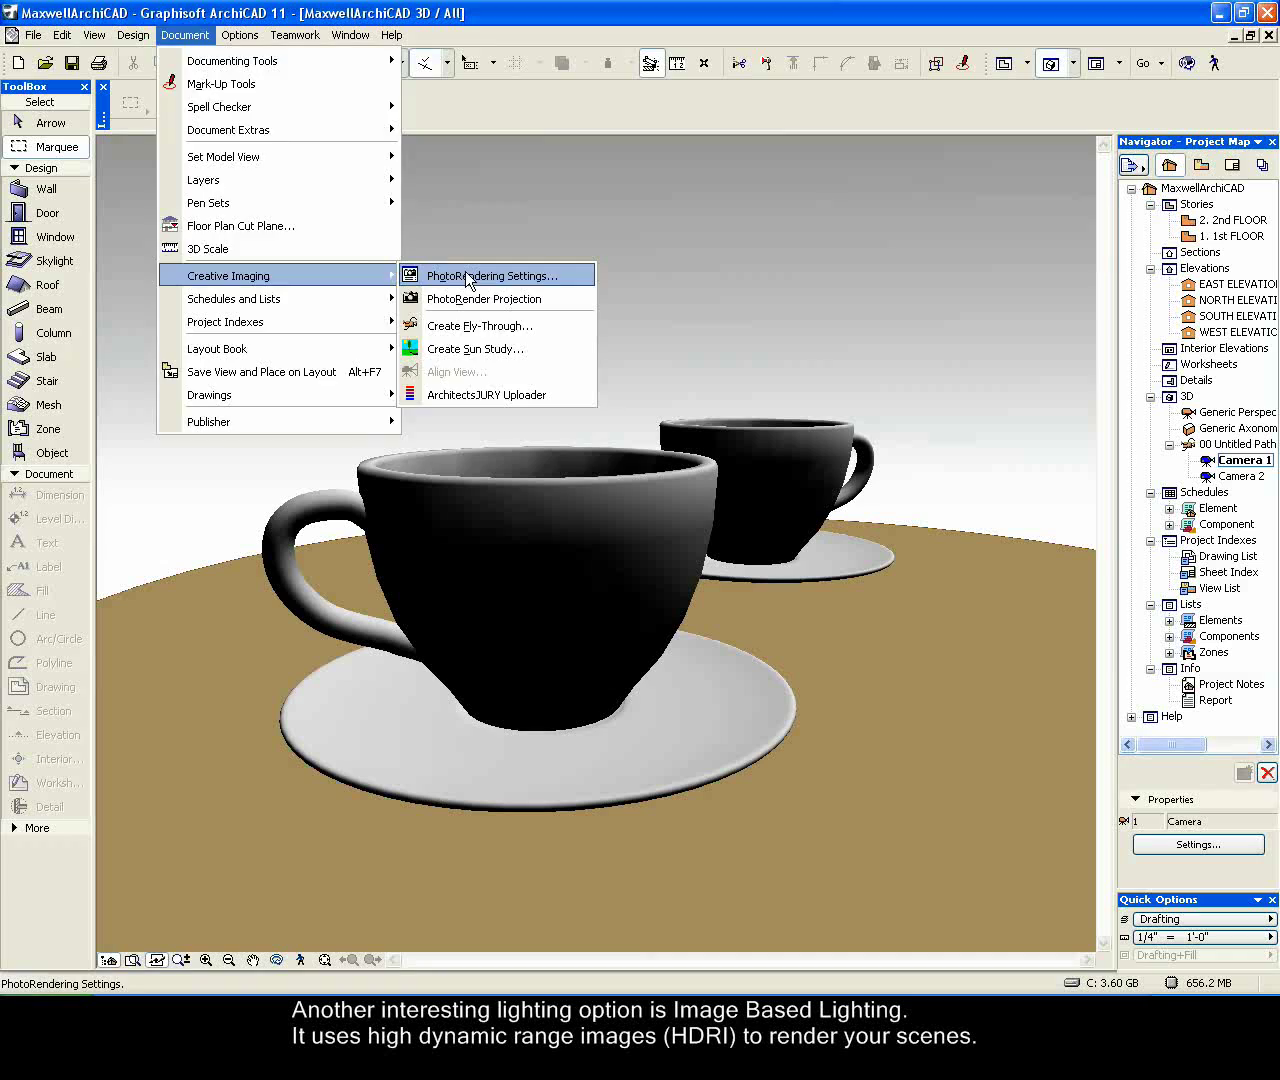
click(452, 276)
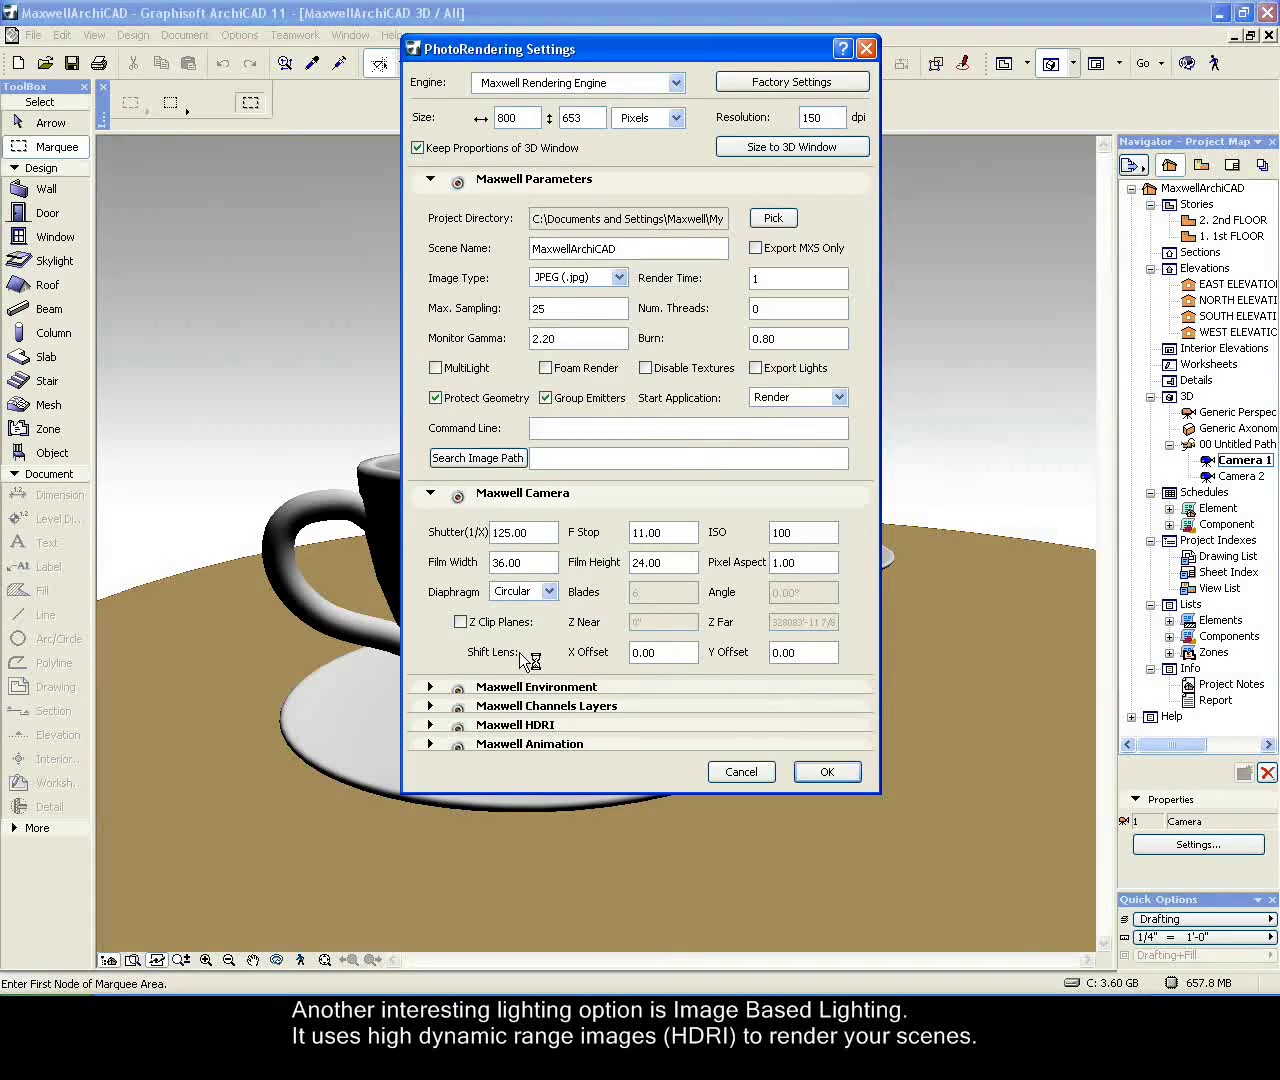
click(430, 725)
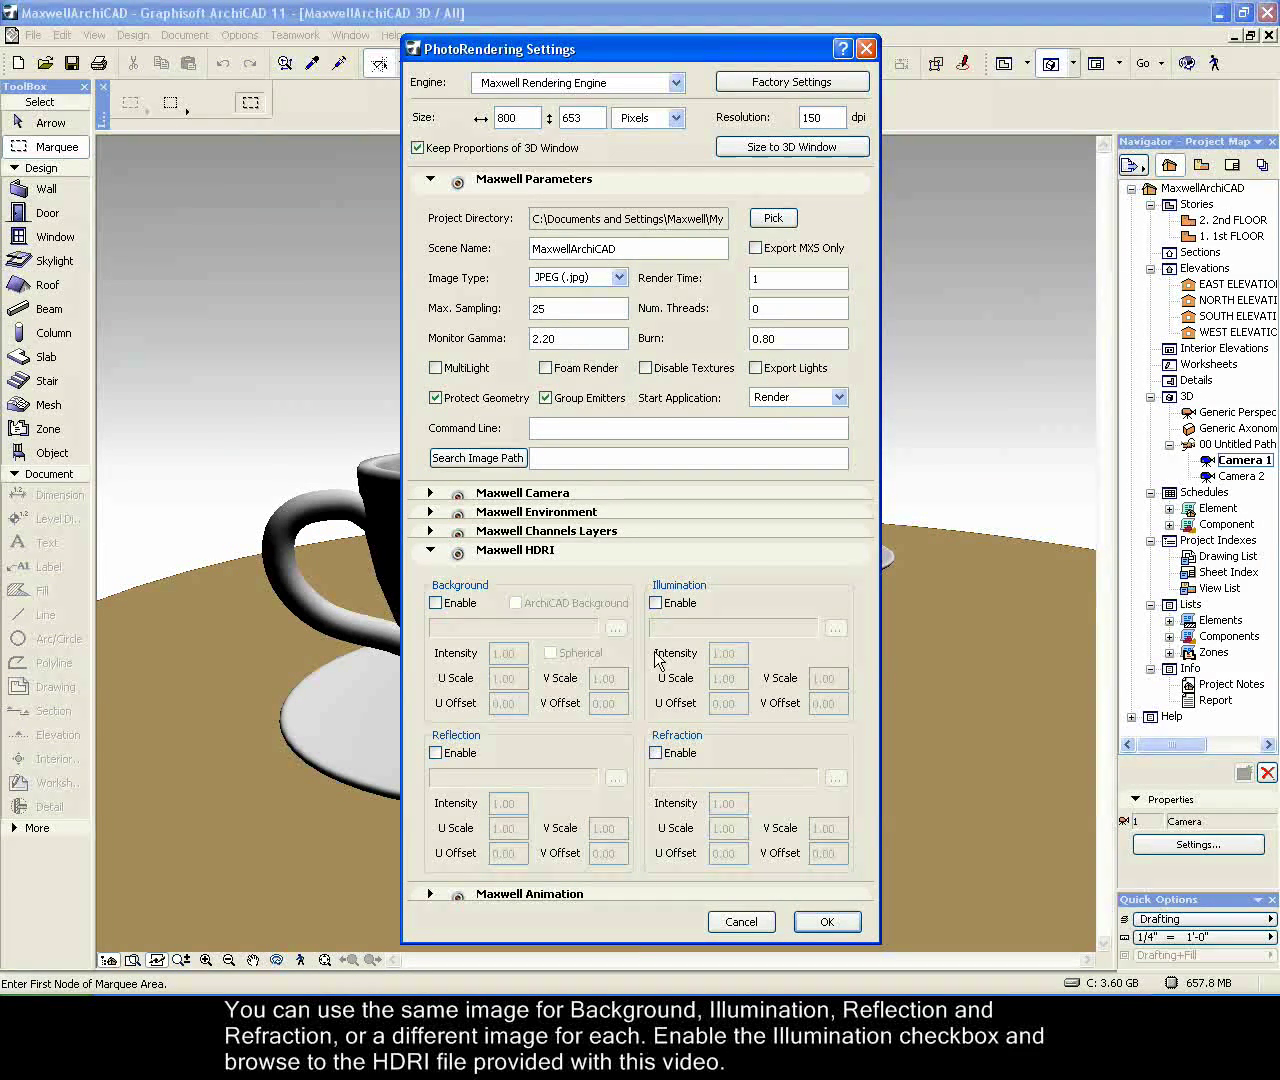
click(656, 603)
- Load 01_Room_Interior_HDR from the MaxwellScene folder as the HDRI image at intensity 1.00 and apply
click(835, 630)
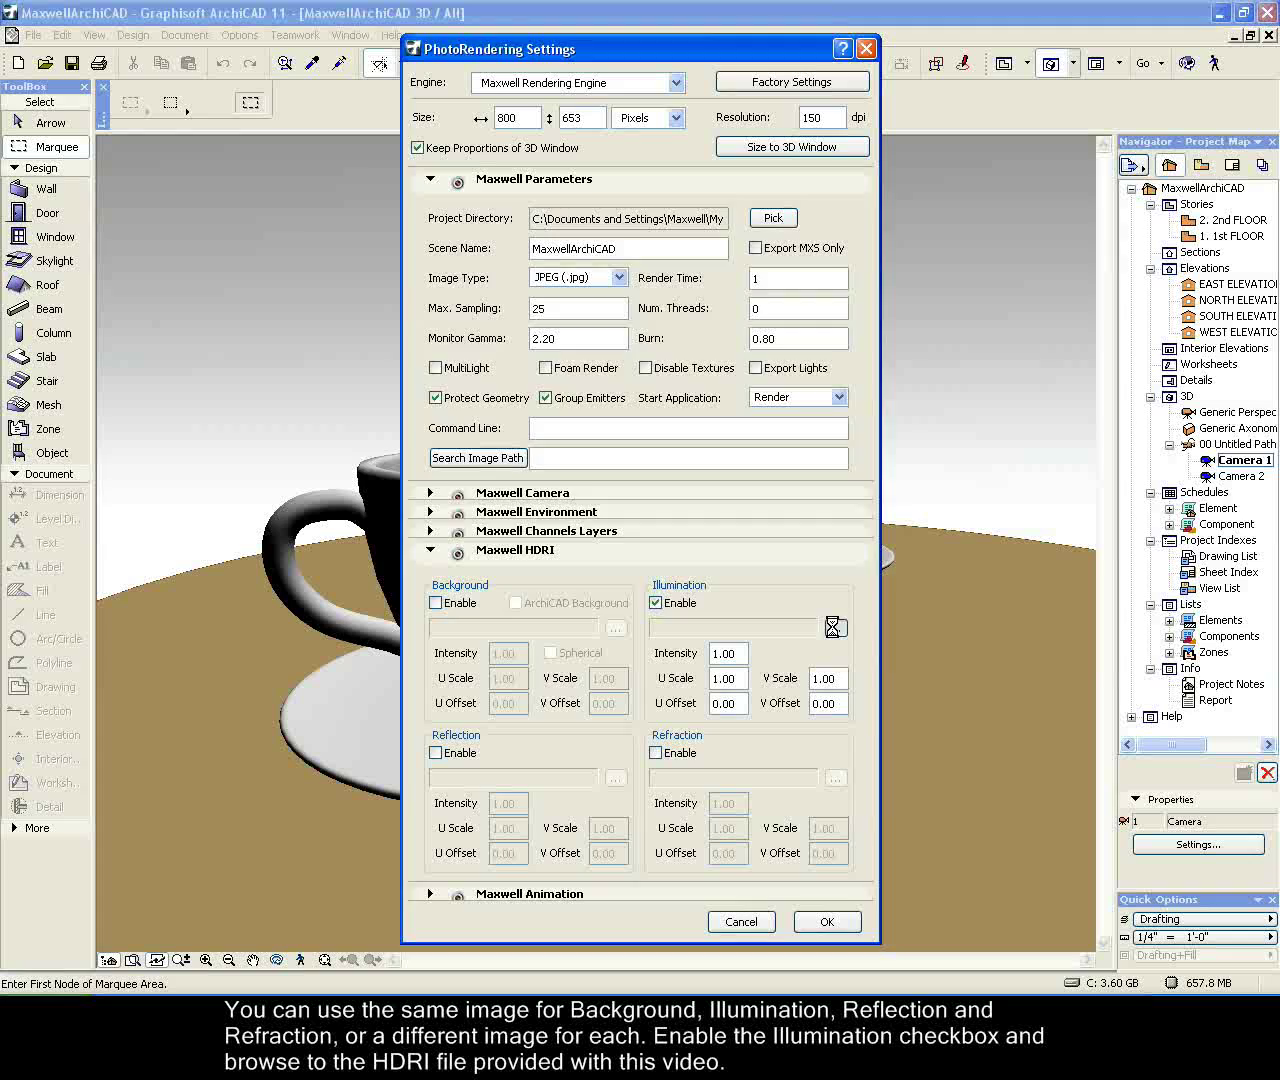
click(412, 358)
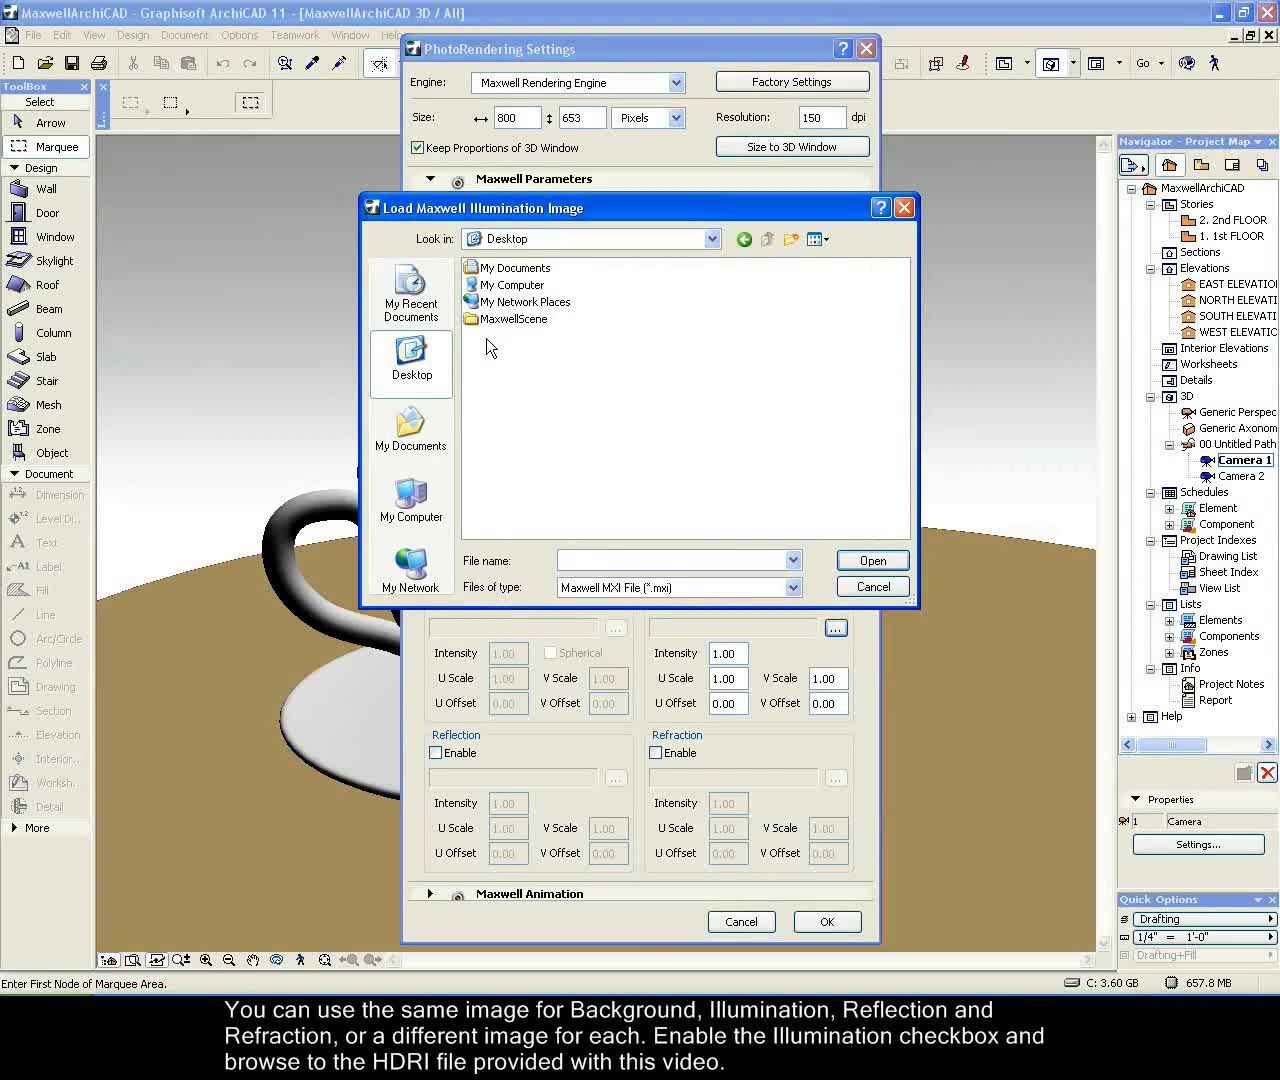
double_click(505, 320)
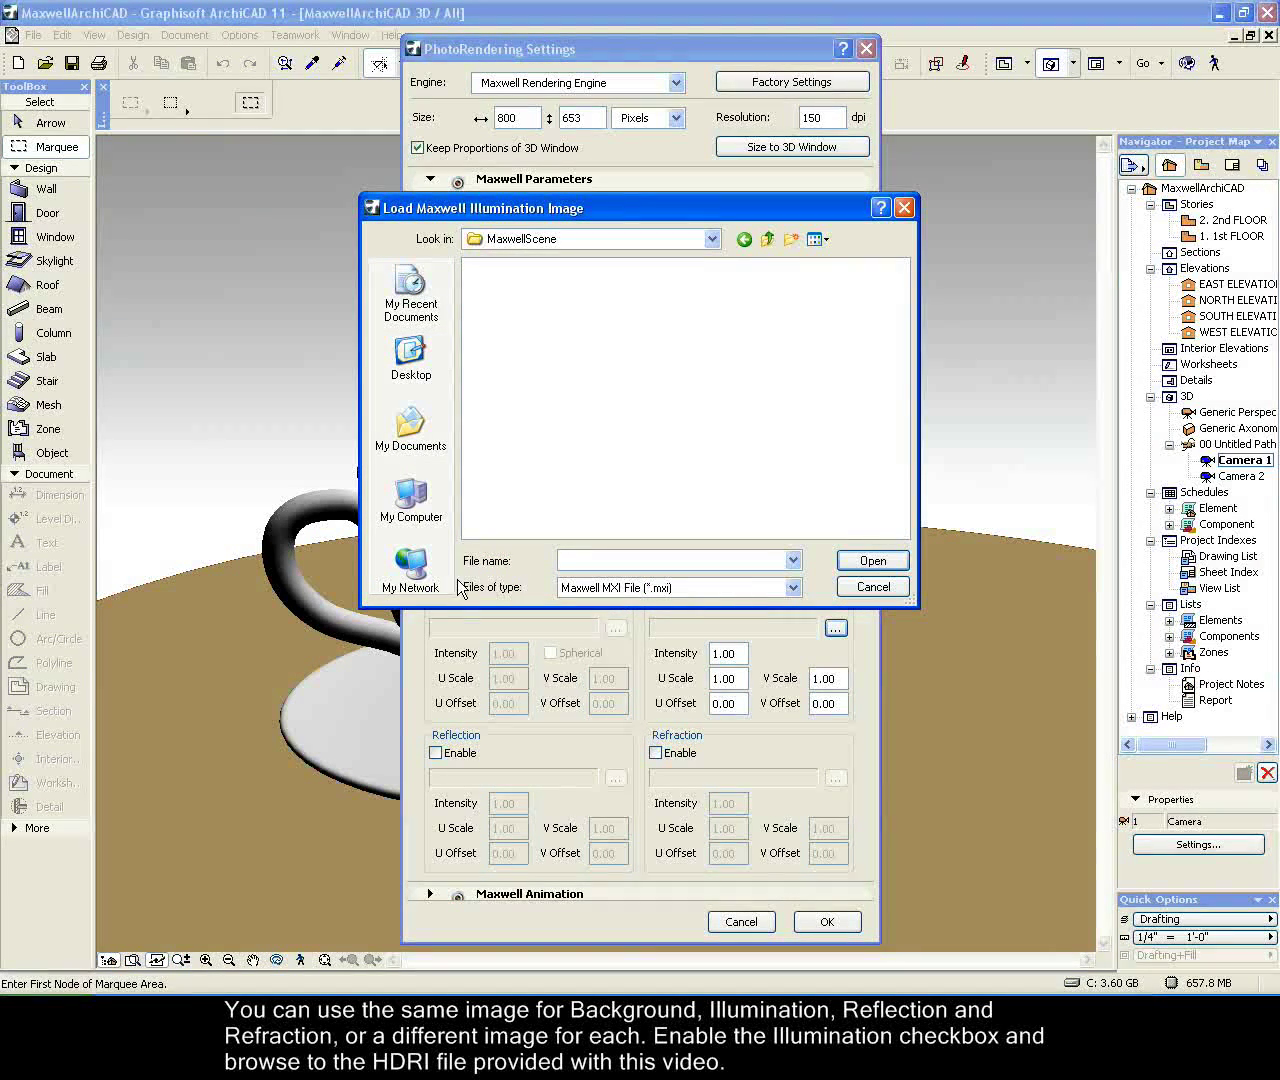
click(793, 587)
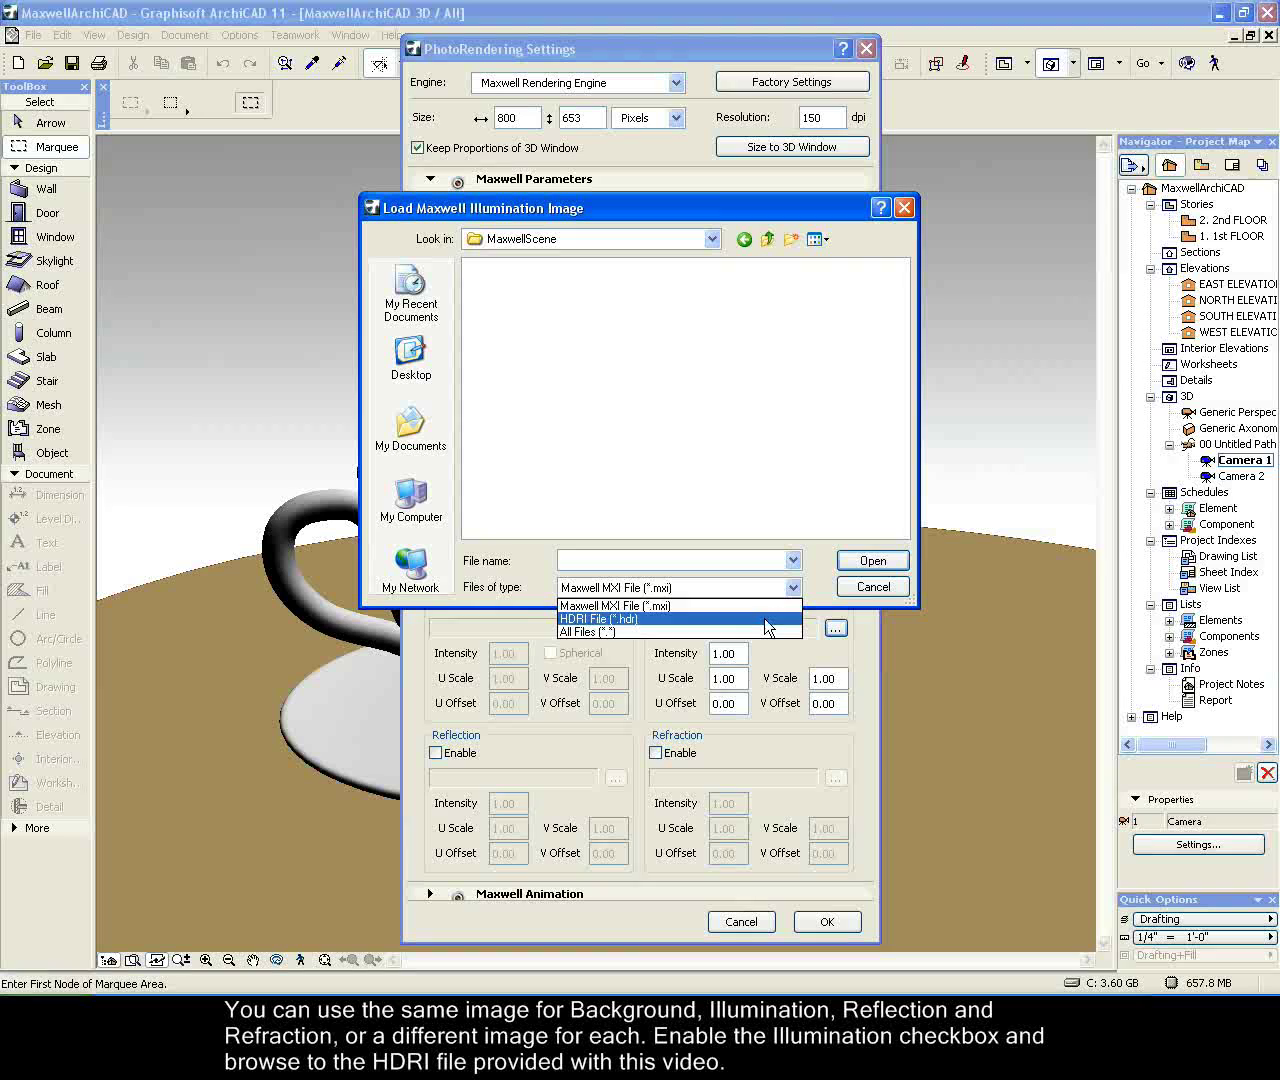
click(620, 616)
click(537, 268)
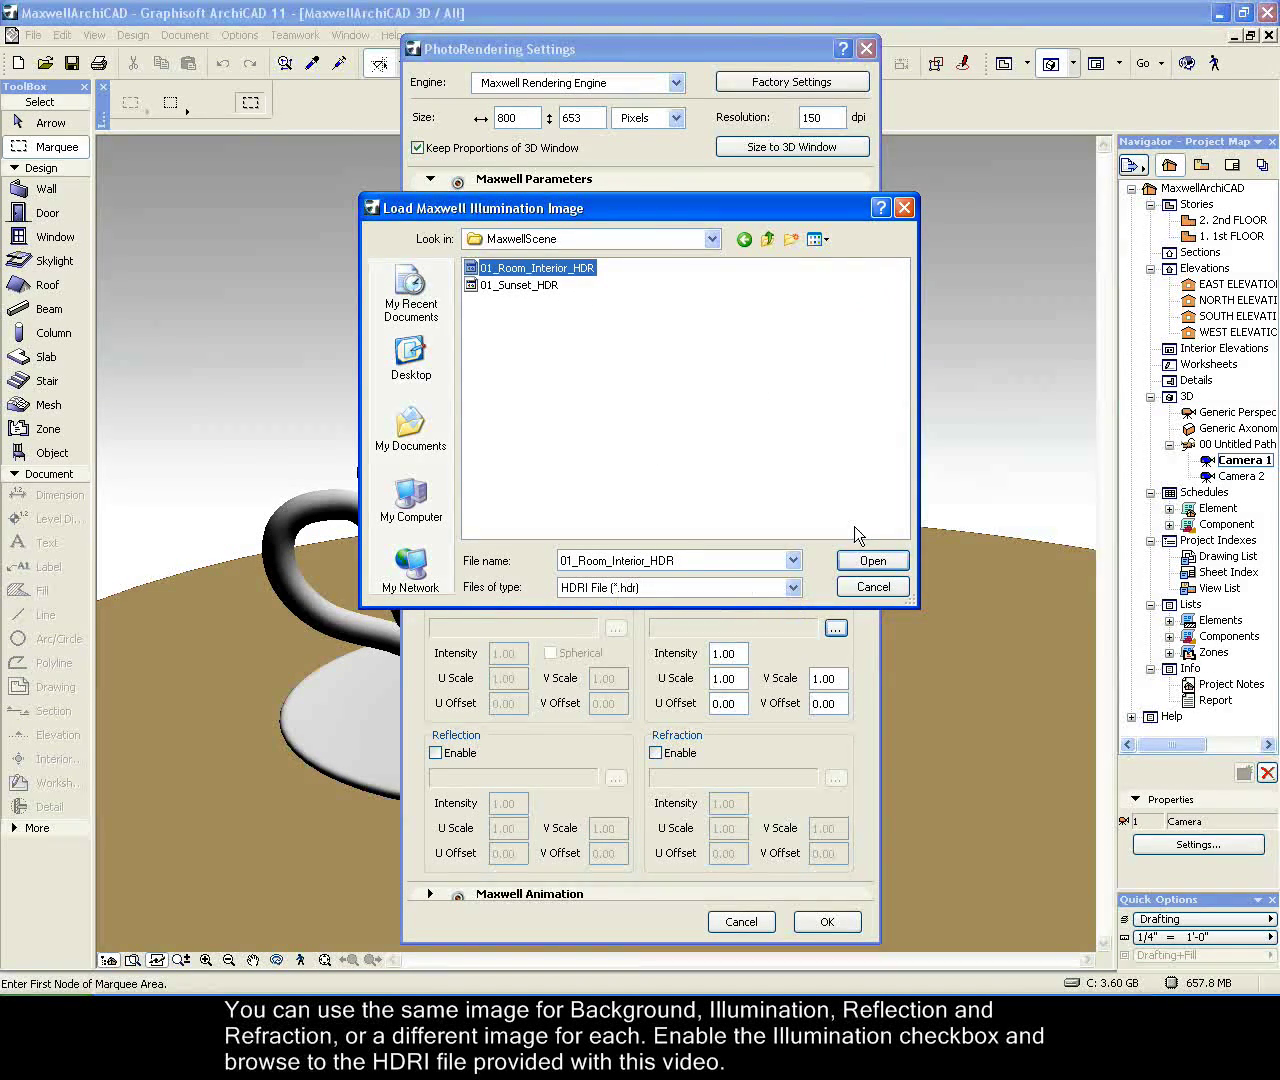
click(873, 561)
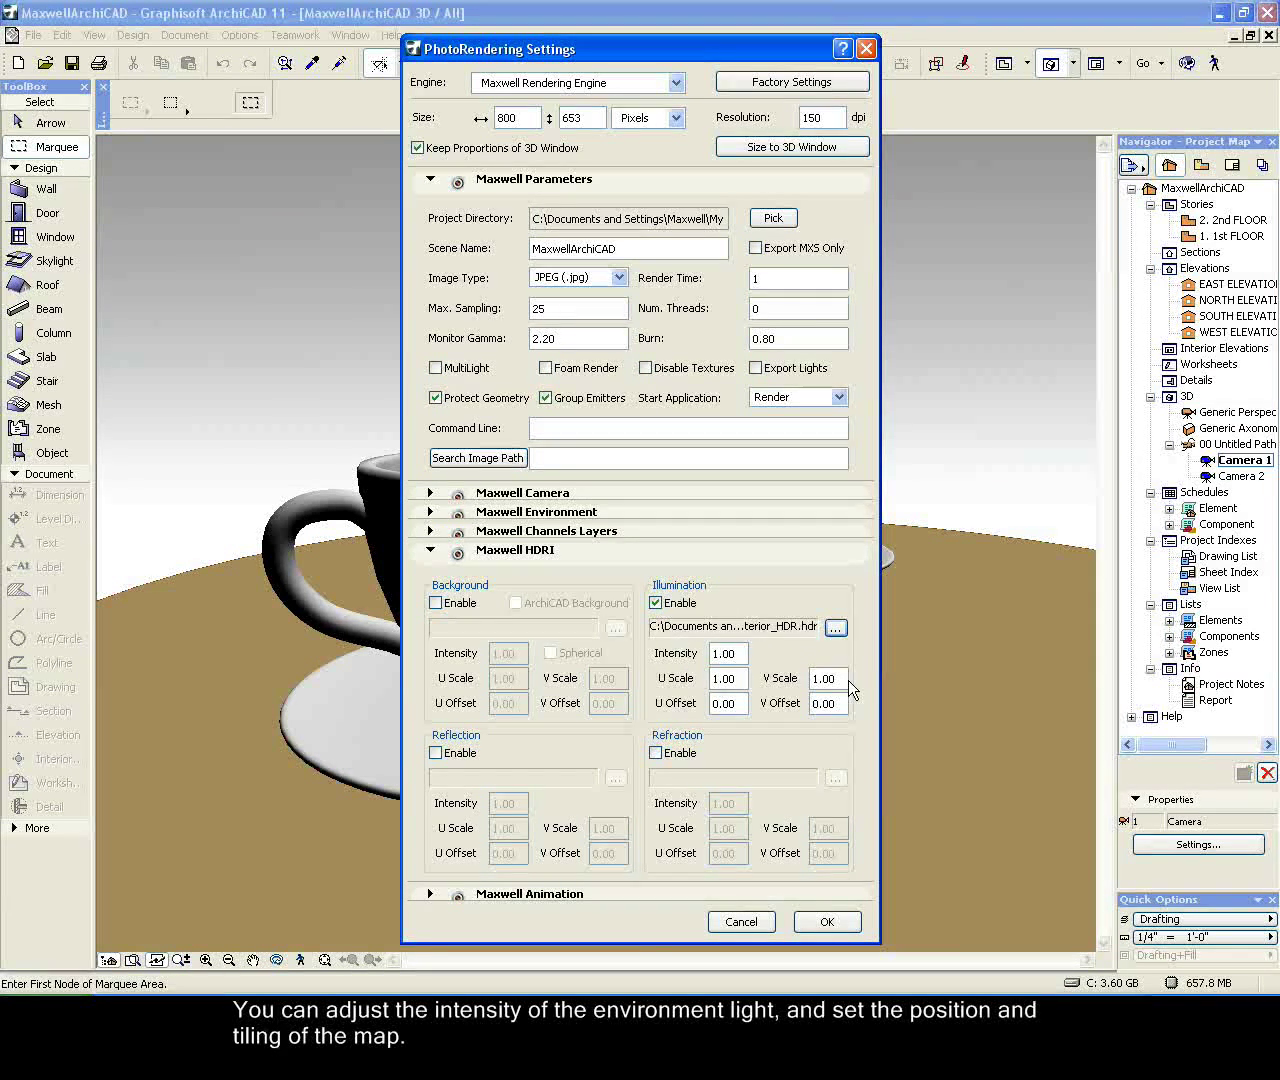
click(827, 921)
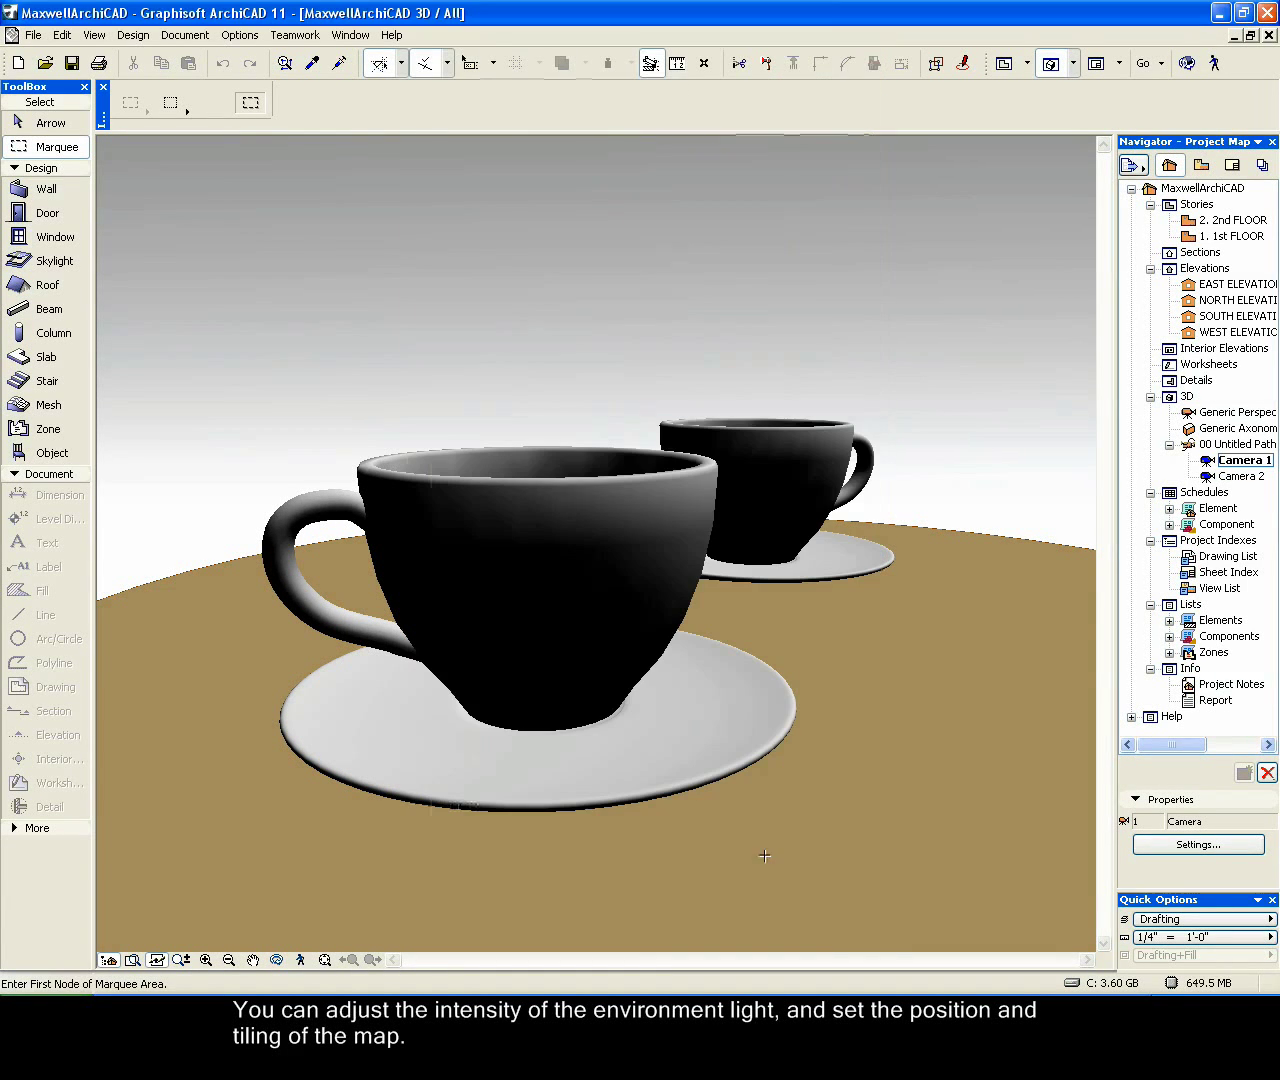
click(185, 35)
- Run a PhotoRender Projection of the HDRI-lit cups and let it reach 100%
mouse_move(276, 277)
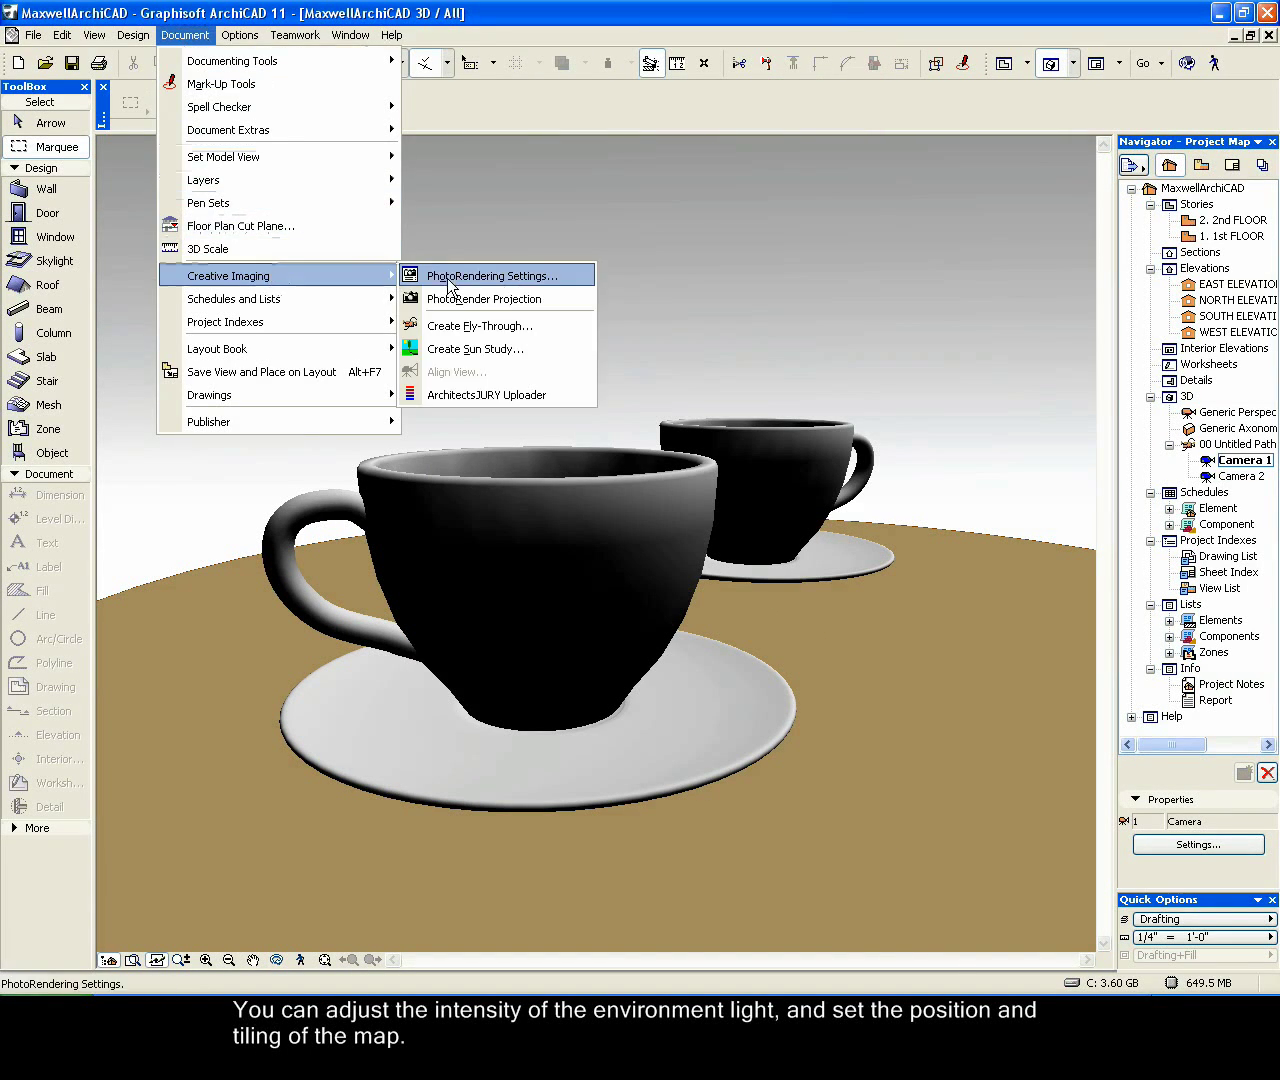
click(516, 298)
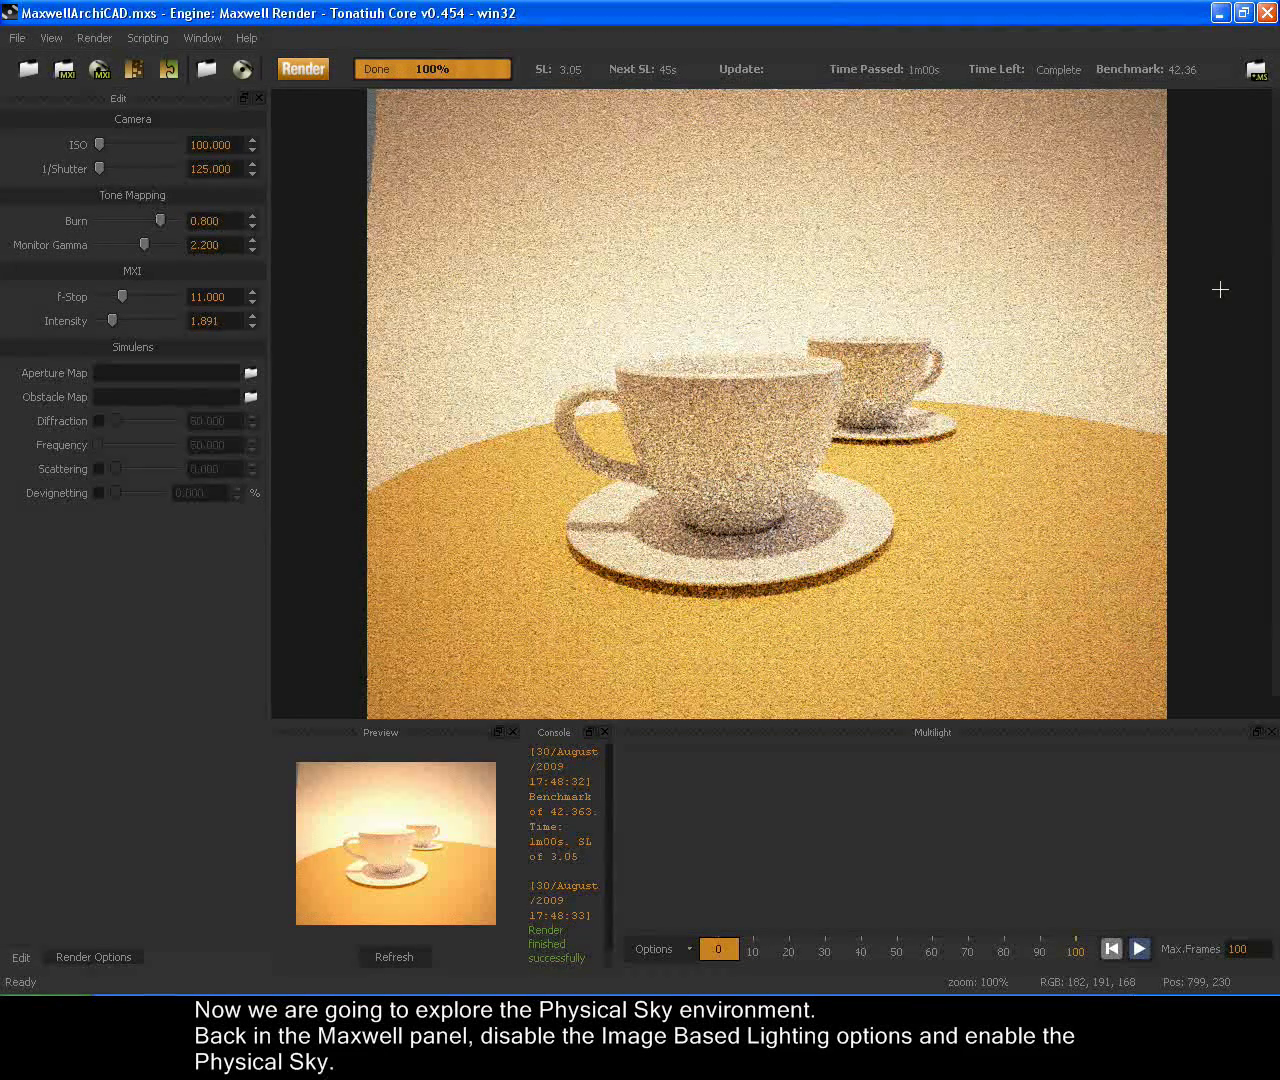
- Close the render and picture, then disable HDRI illumination and select the Physical Sky environment
click(1268, 12)
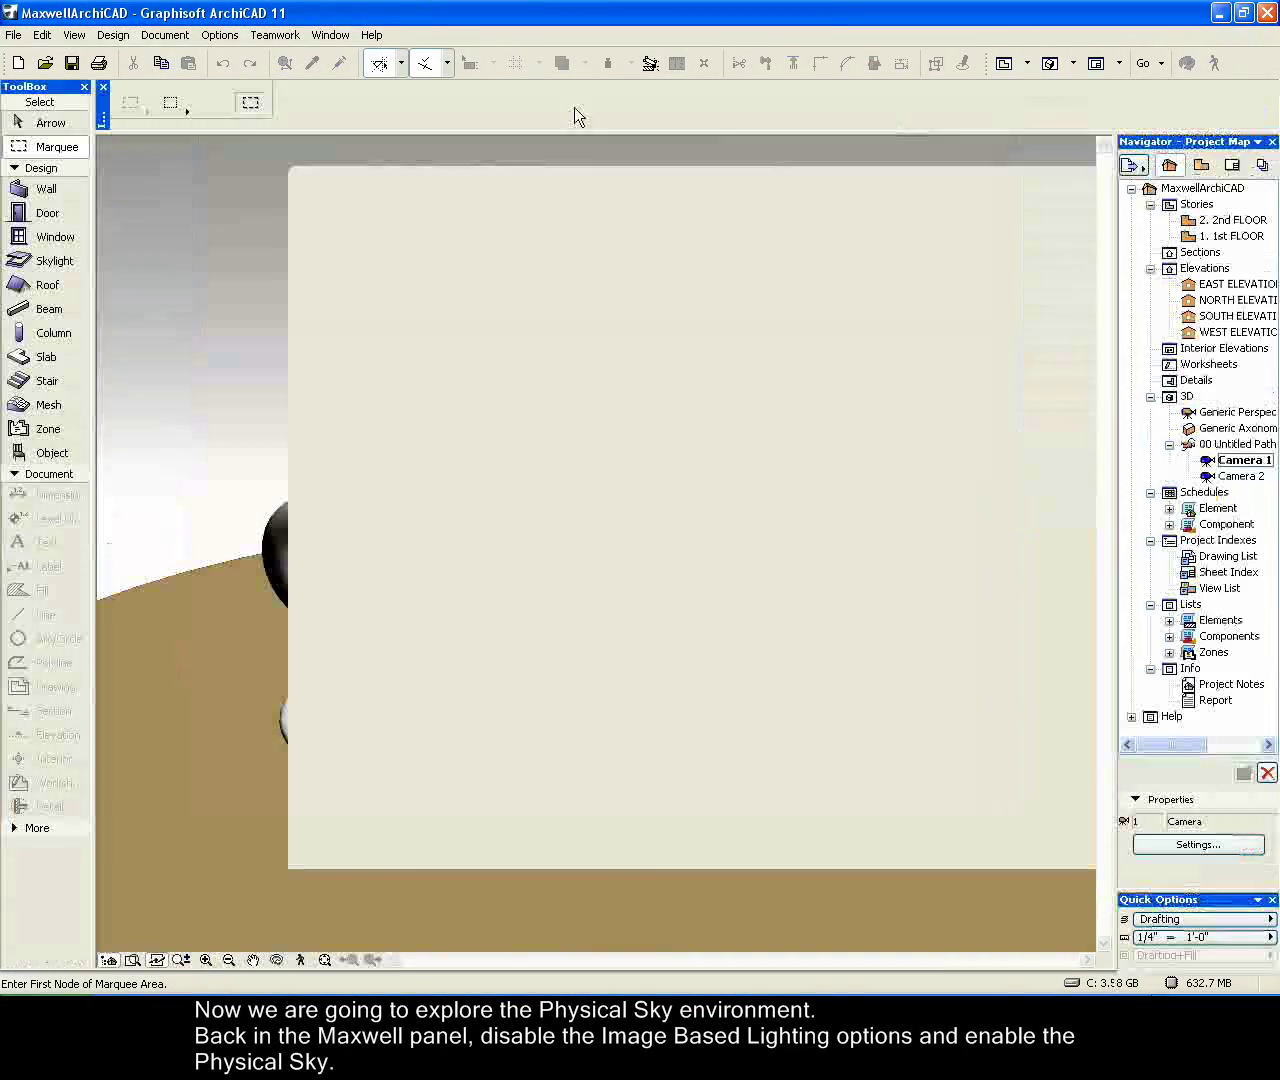
click(1000, 127)
click(175, 36)
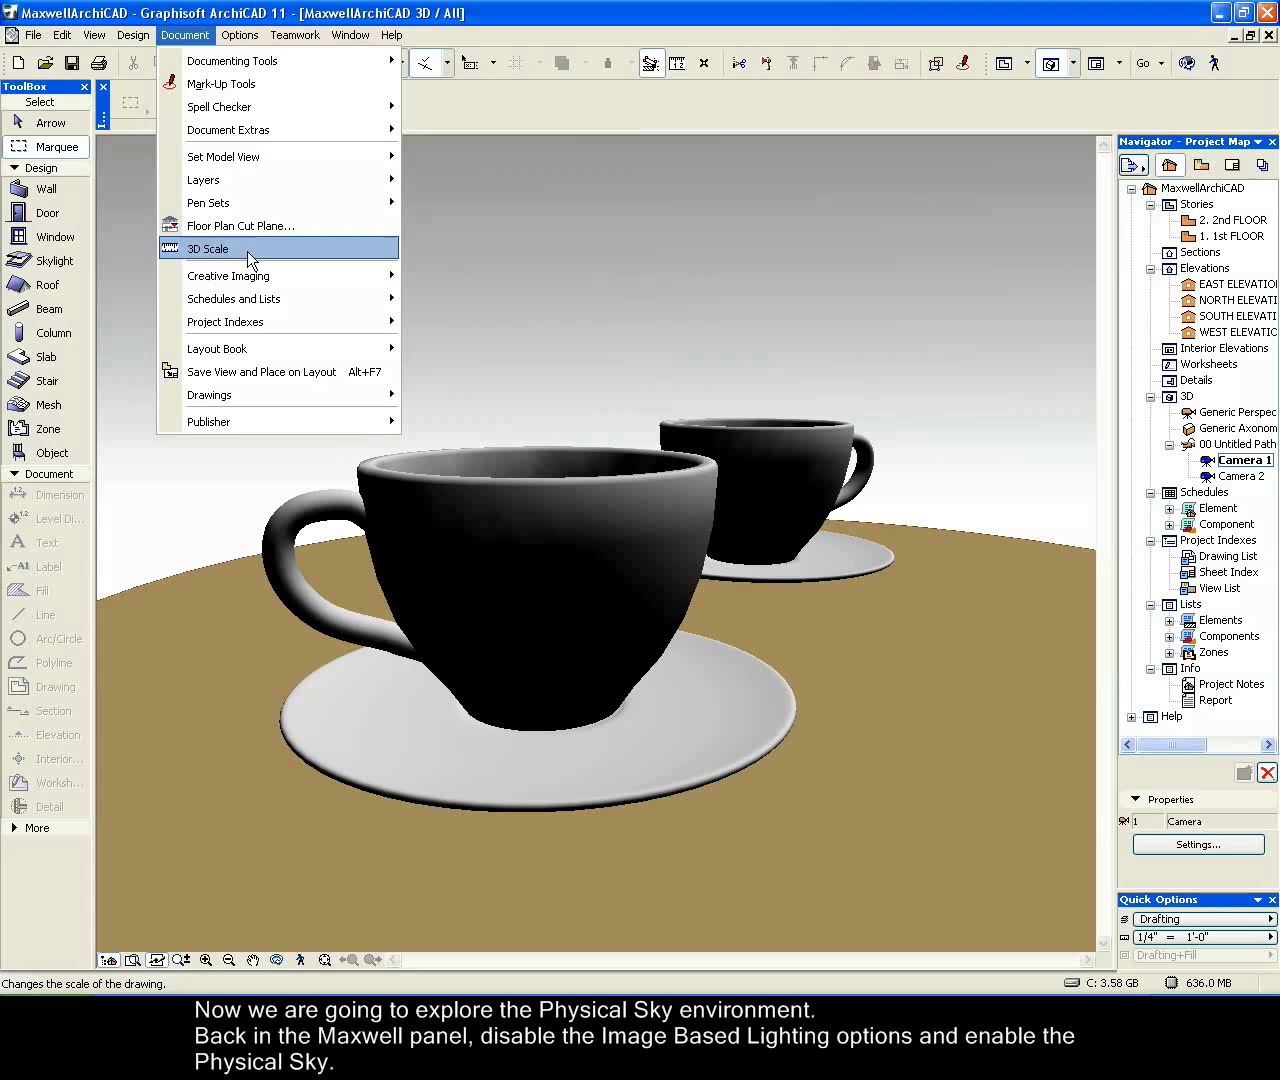
mouse_move(362, 280)
click(500, 278)
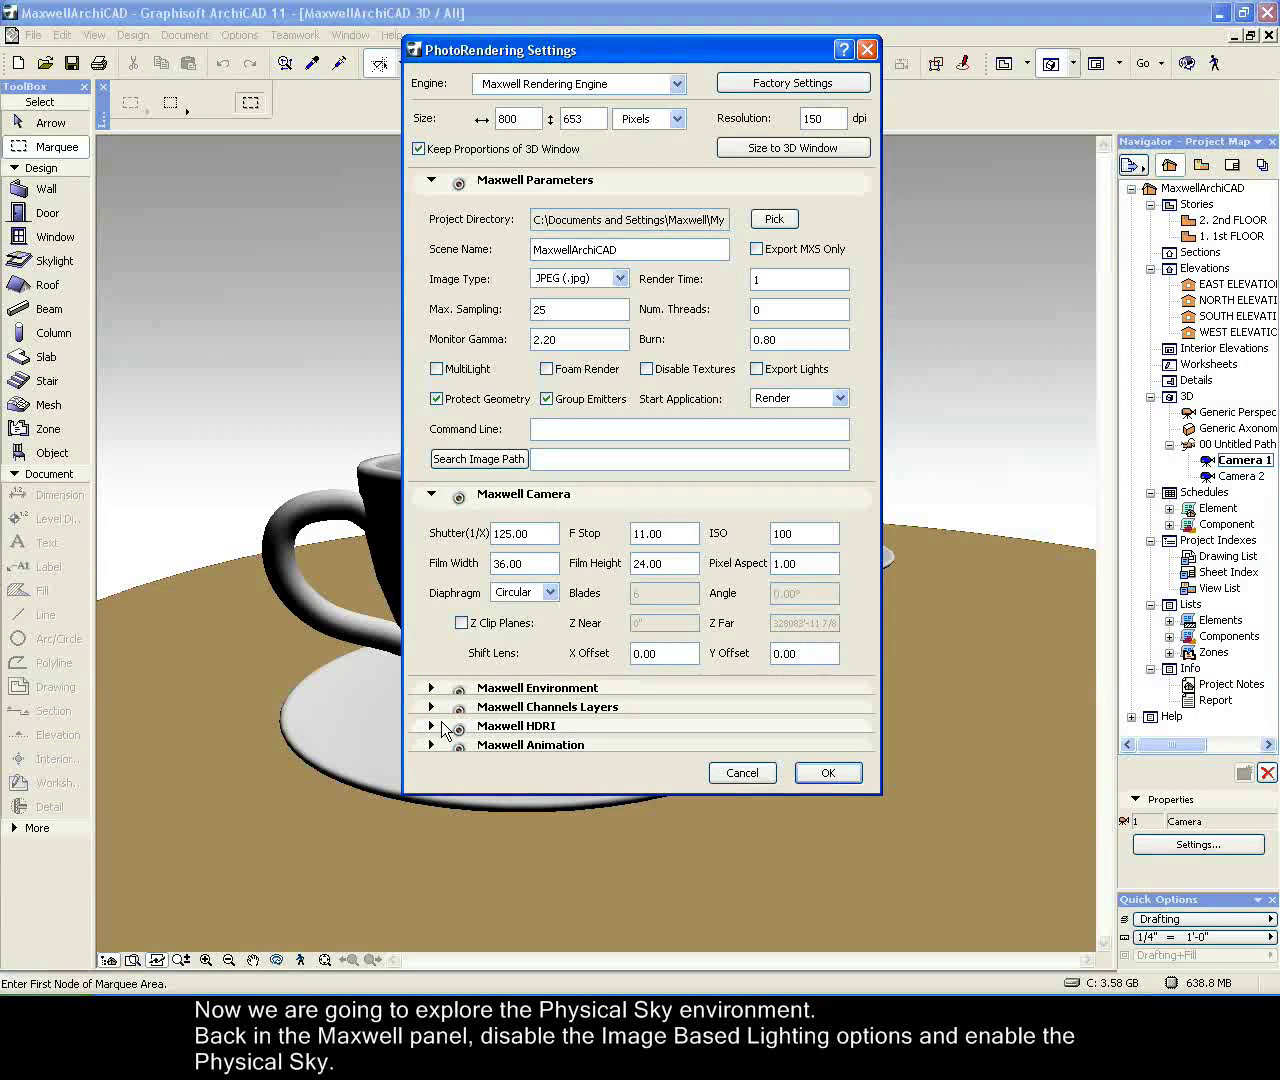
click(431, 628)
click(657, 604)
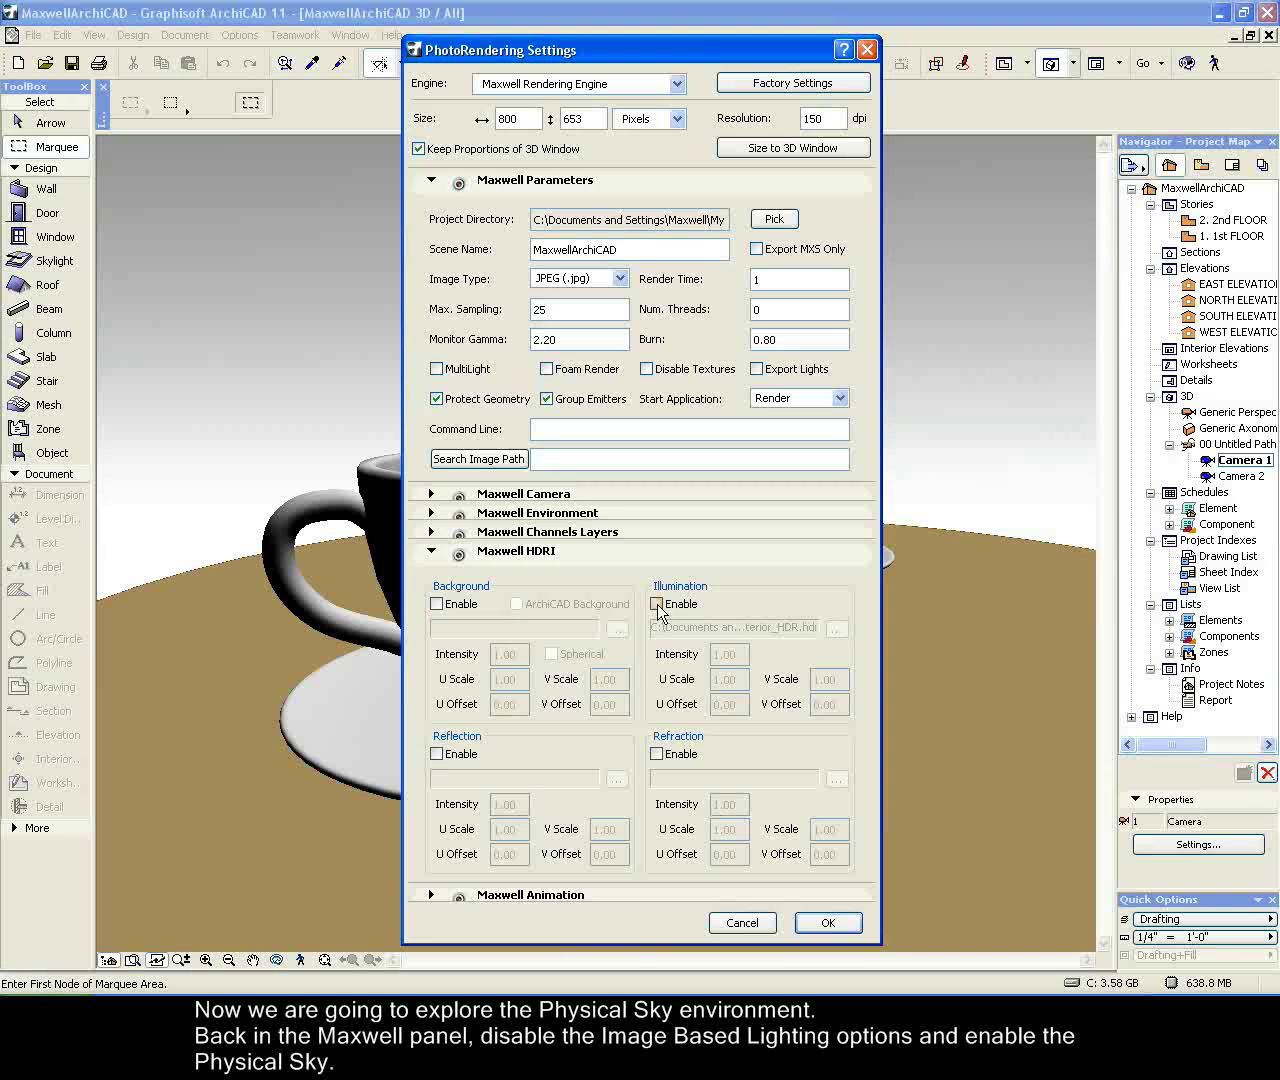
click(432, 513)
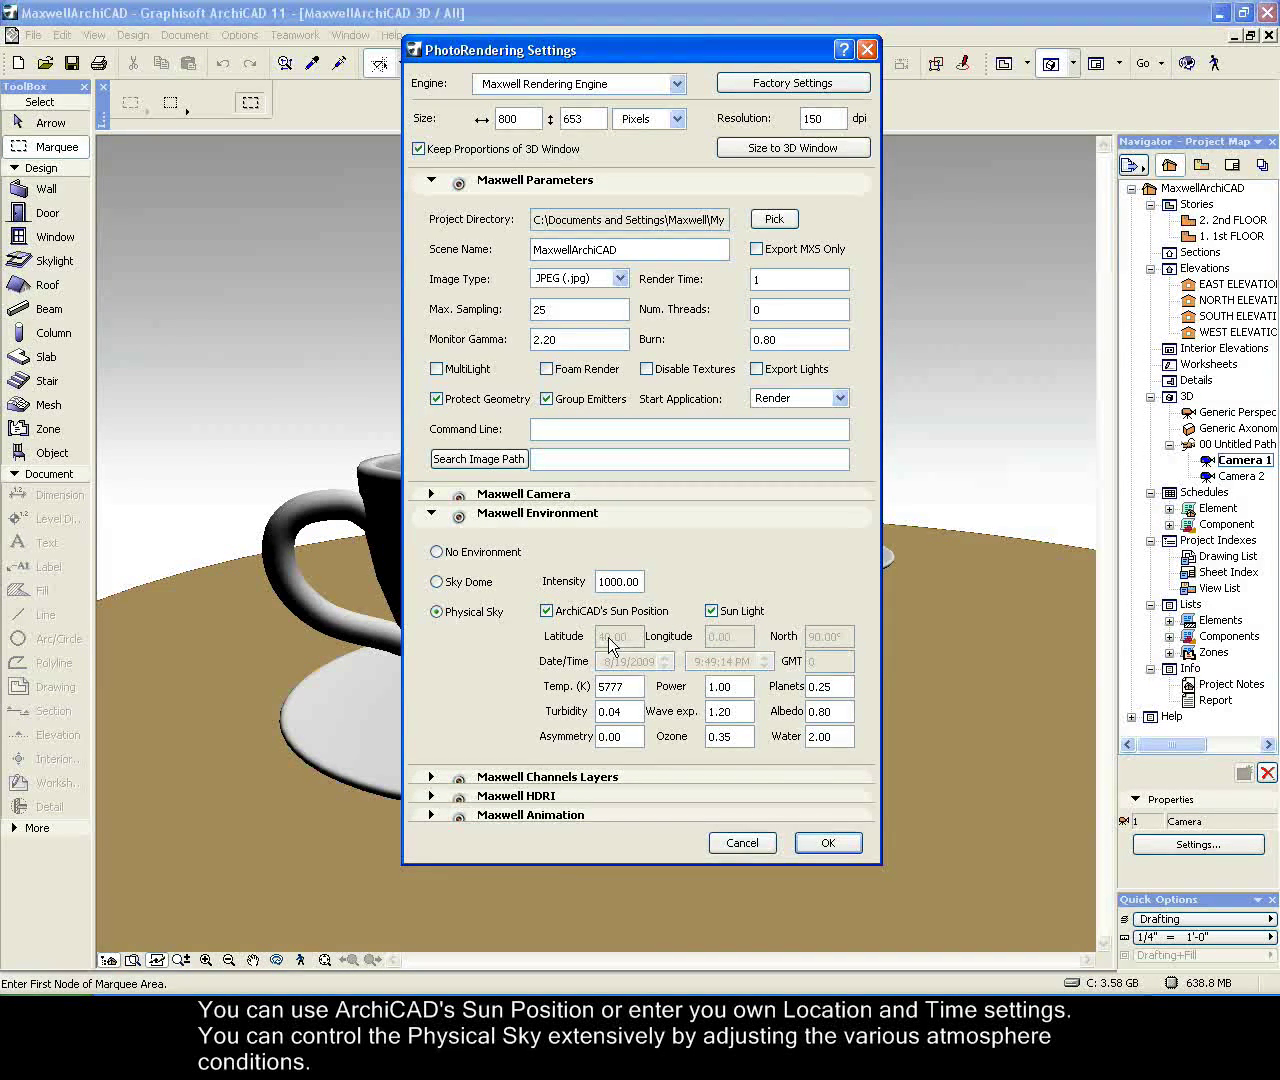
click(838, 843)
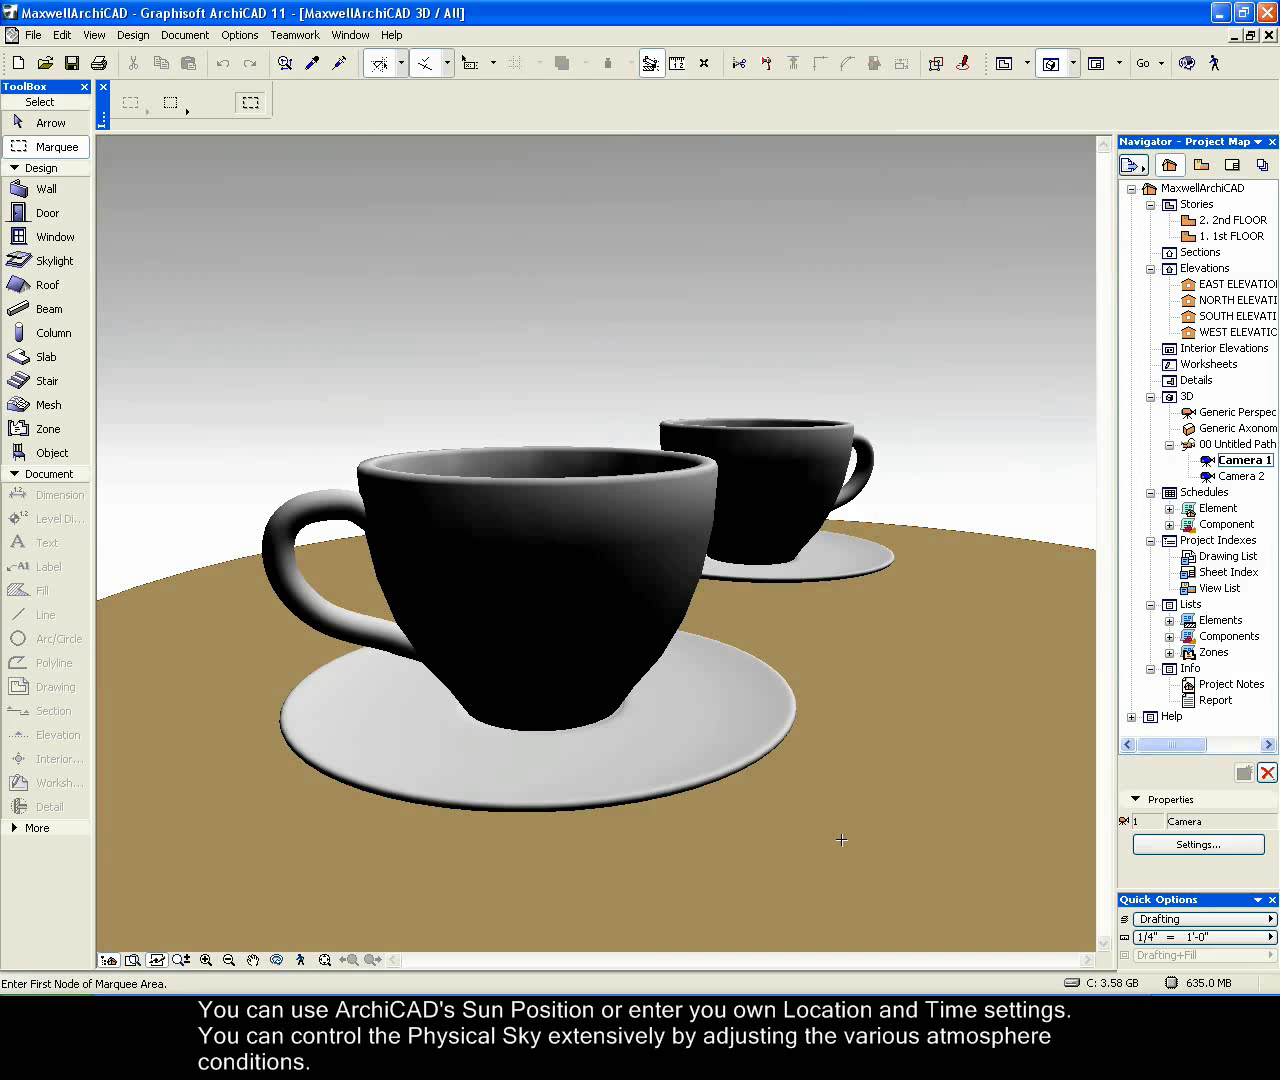
- Through Camera 1's projection settings, place the sun in Washington D.C. on April 21 at 11:00
right_click(1240, 464)
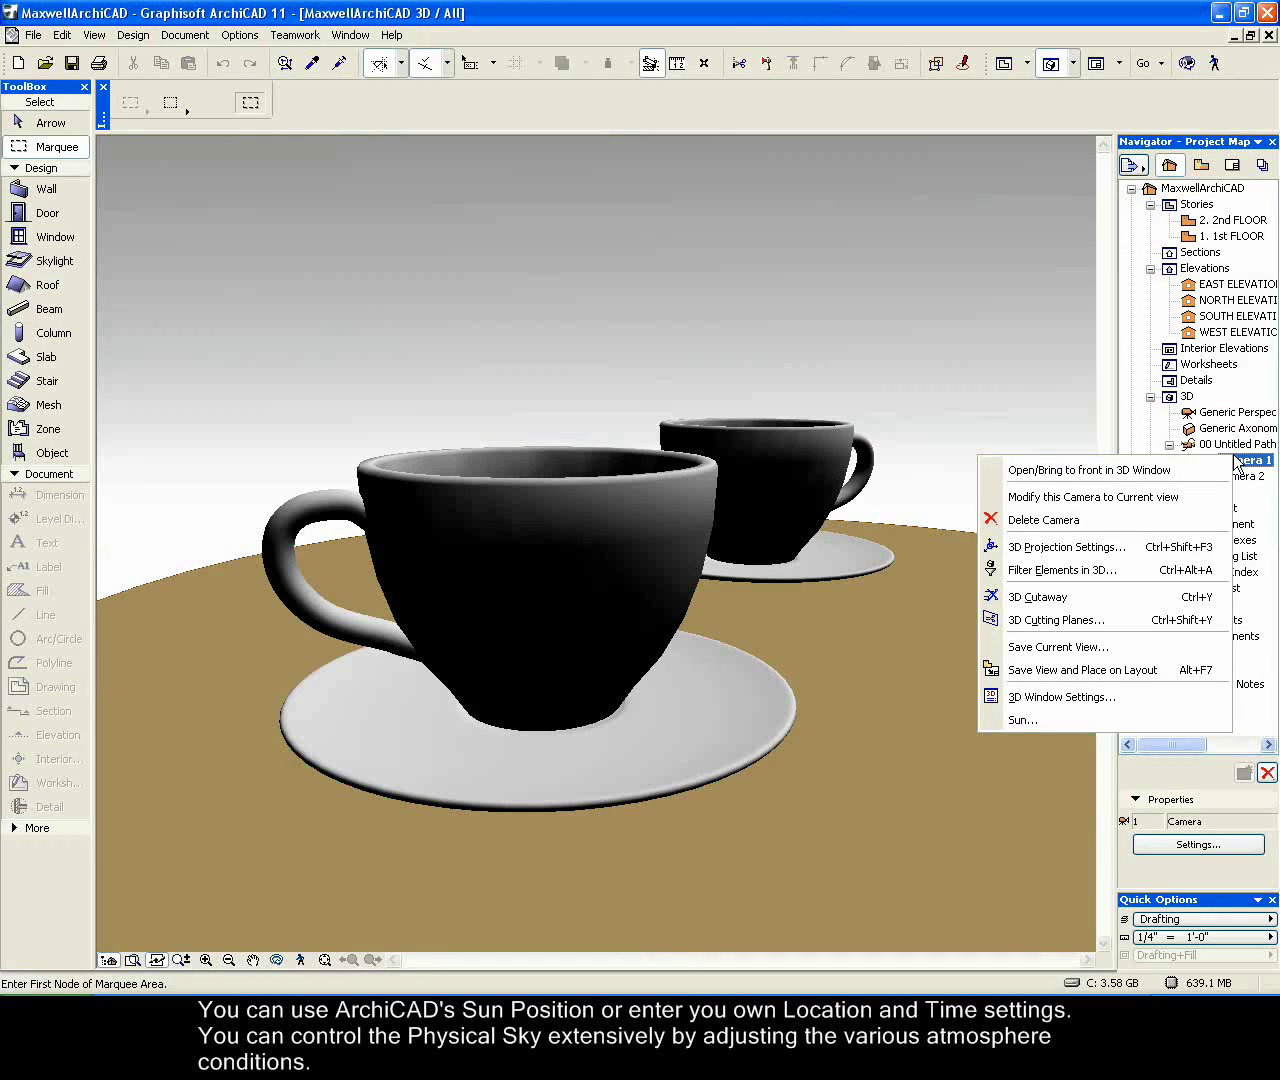
click(1095, 546)
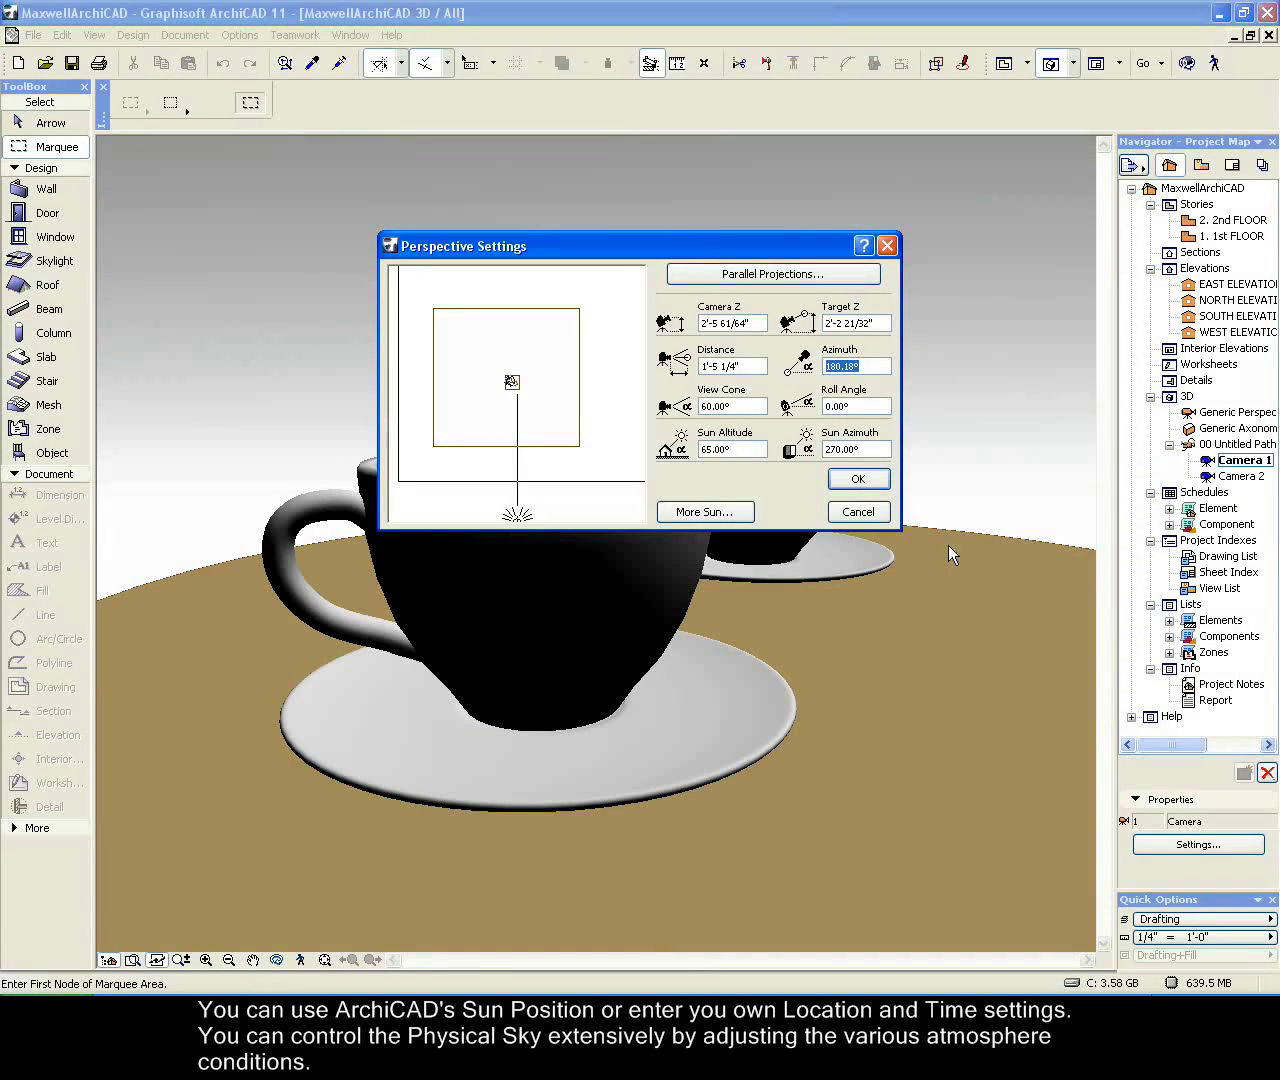
click(709, 512)
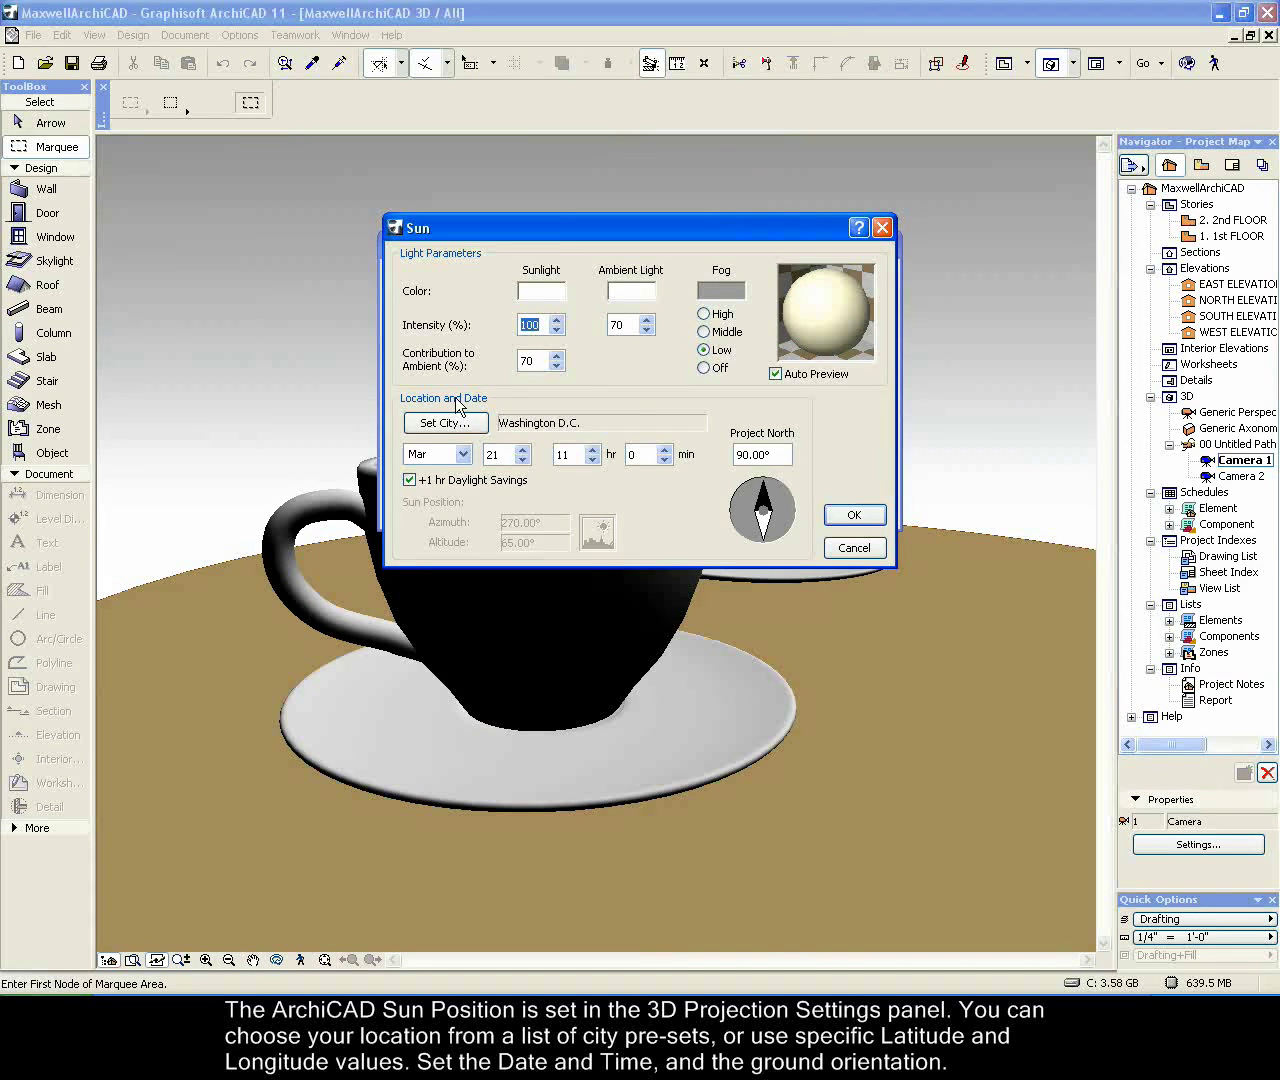
click(444, 423)
drag(770, 365, 768, 322)
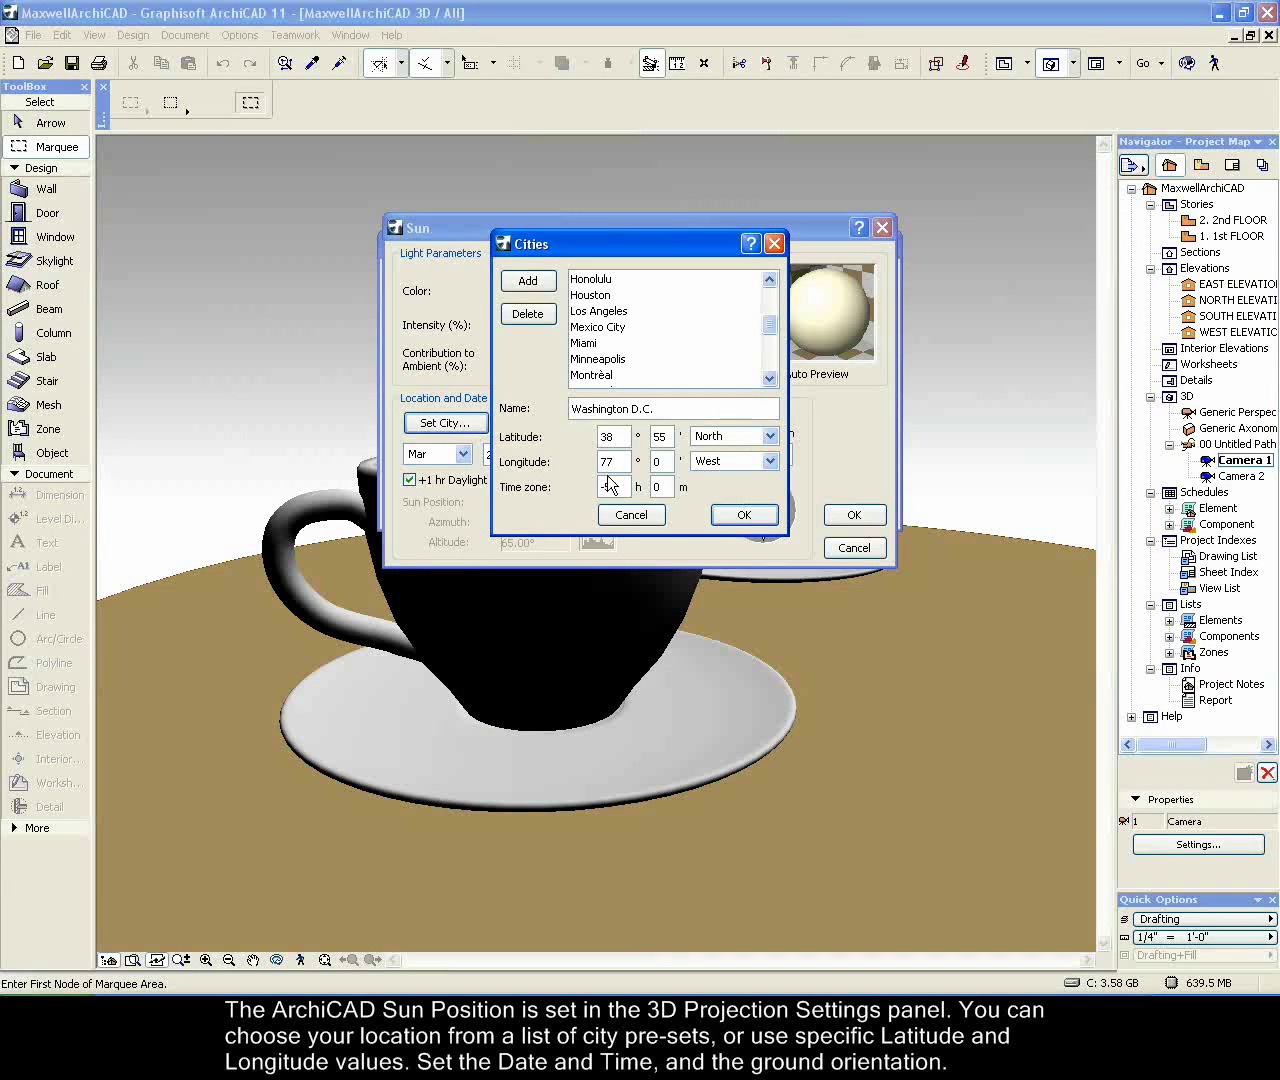
click(744, 514)
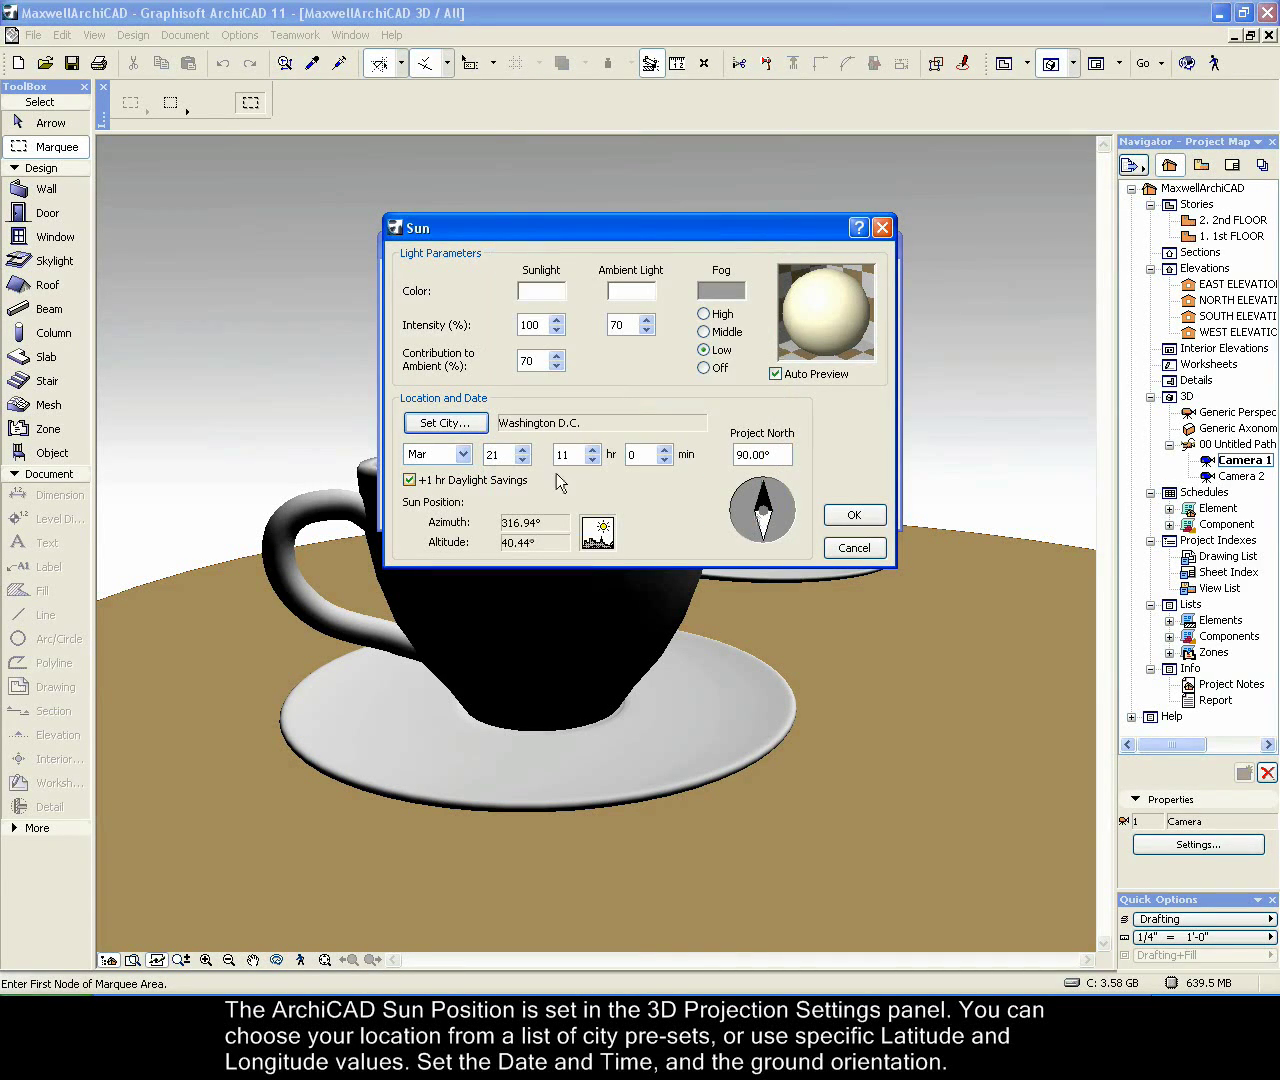
click(470, 457)
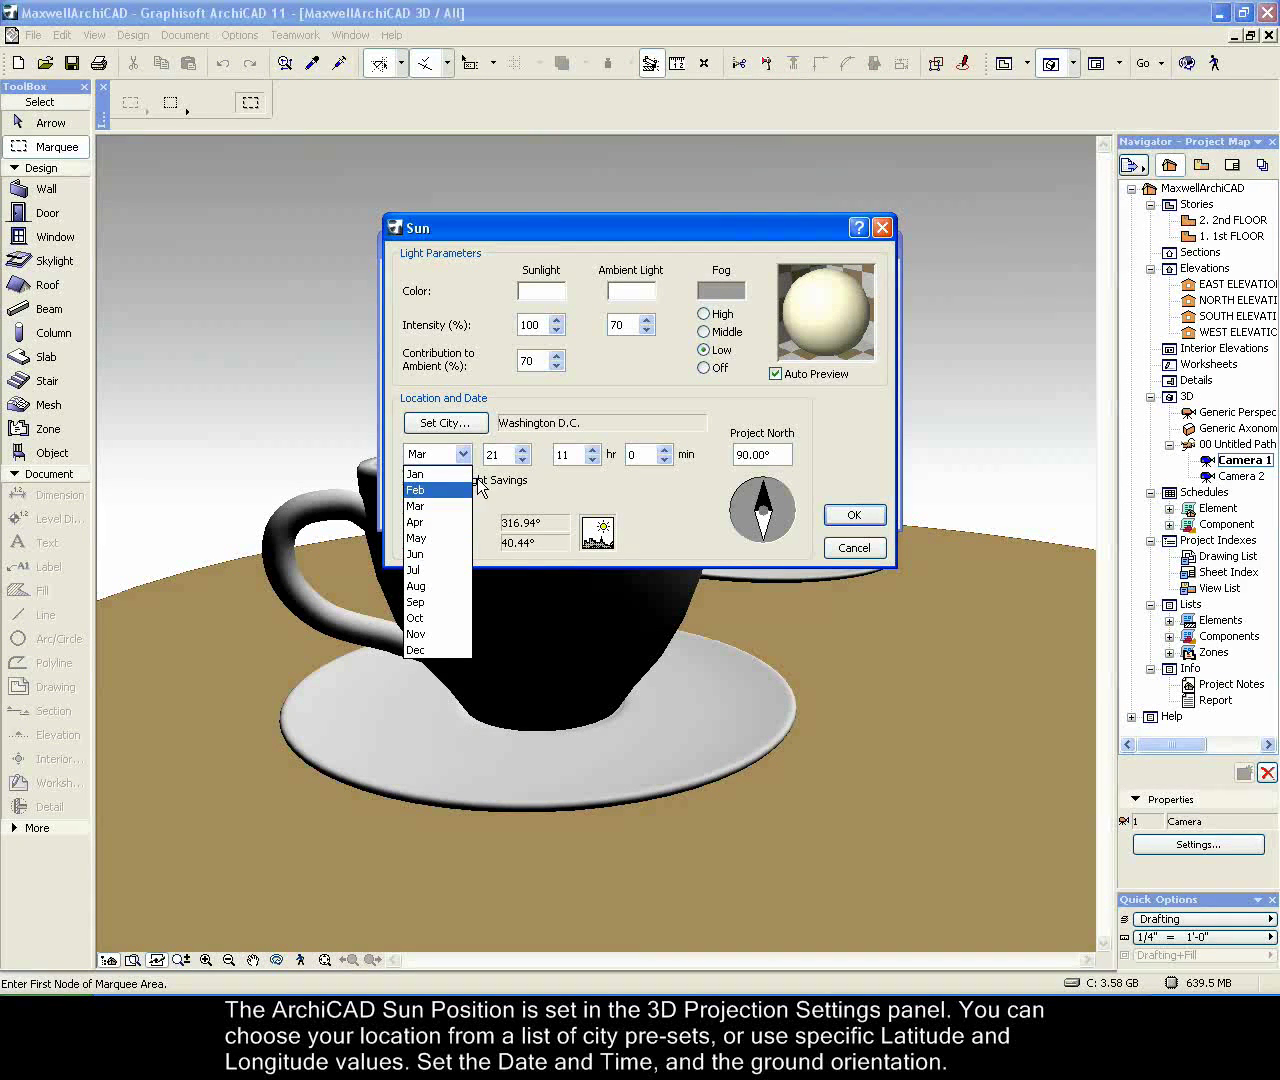
click(426, 524)
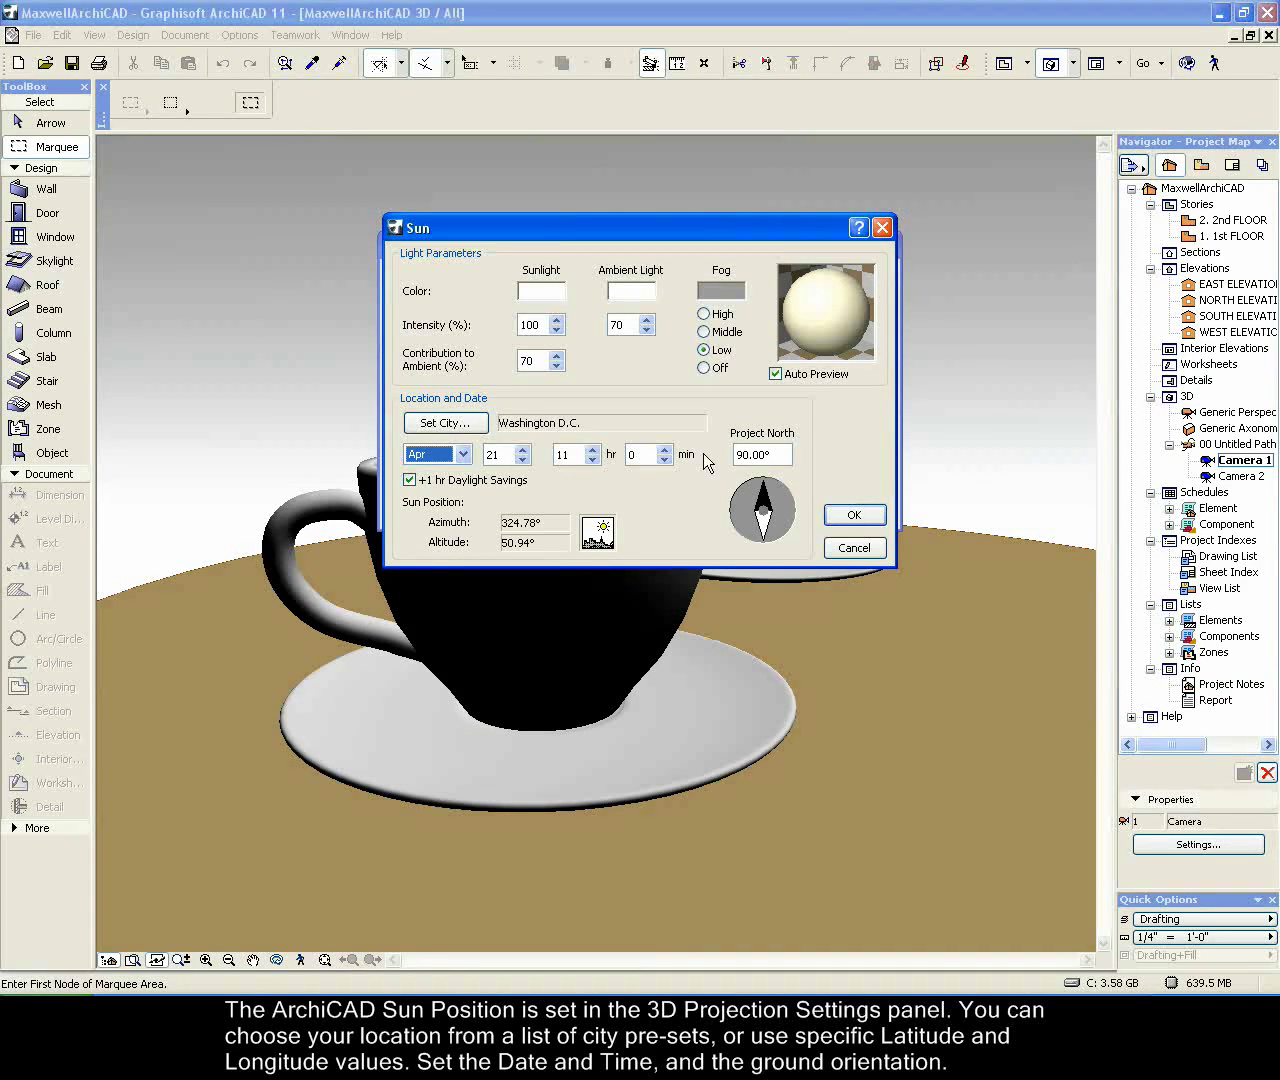
click(874, 521)
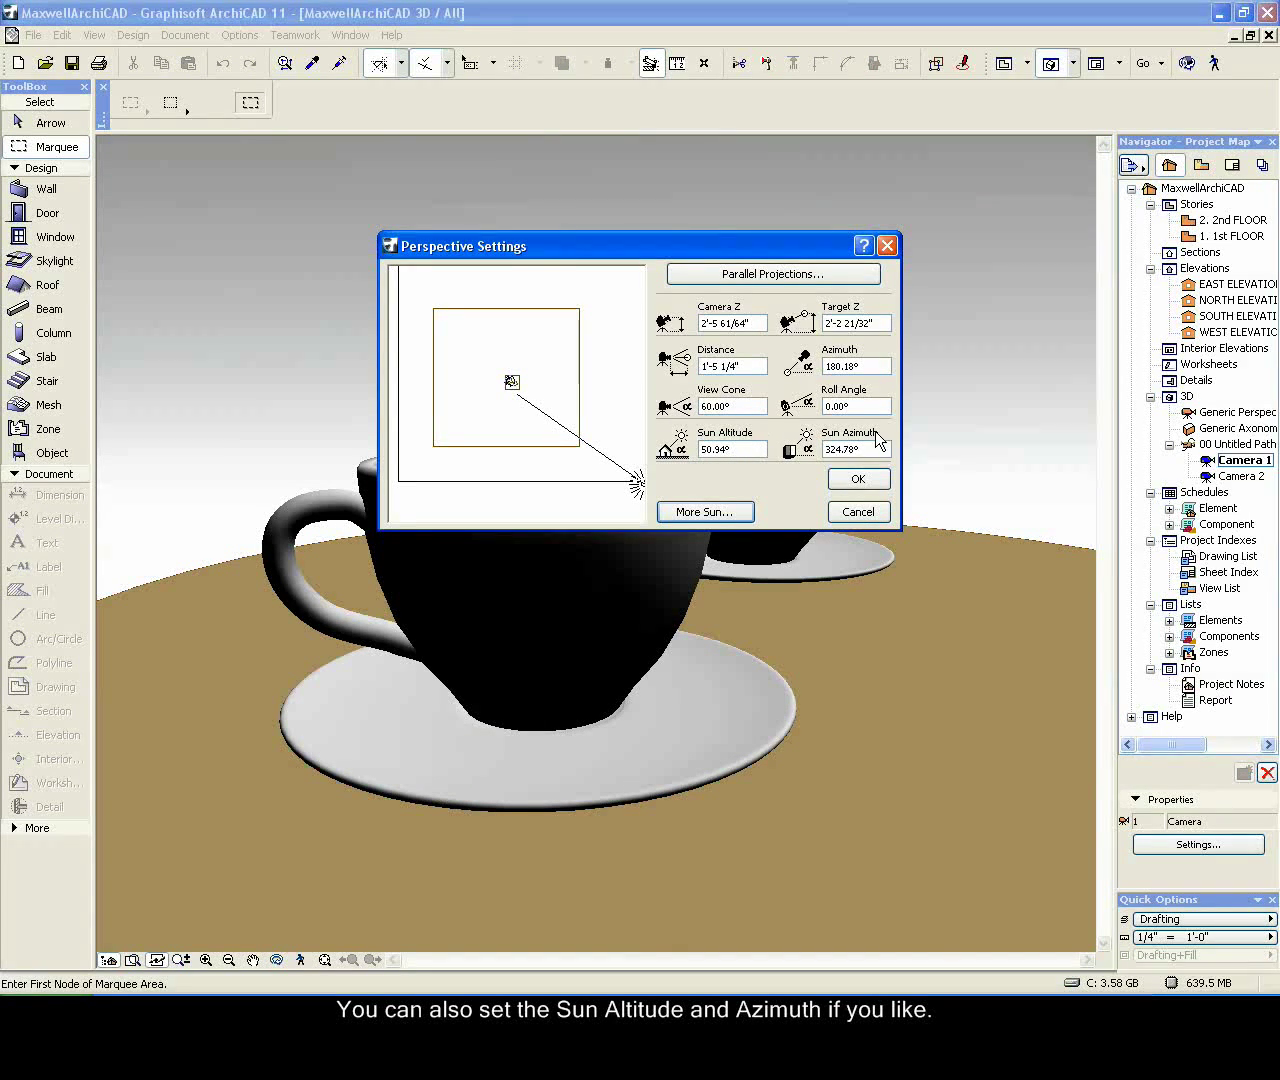
- Enter sun azimuth 270° and altitude 20° in Perspective Settings and apply them
click(845, 449)
key(BackSpace)
key(BackSpace)
key(BackSpace)
key(BackSpace)
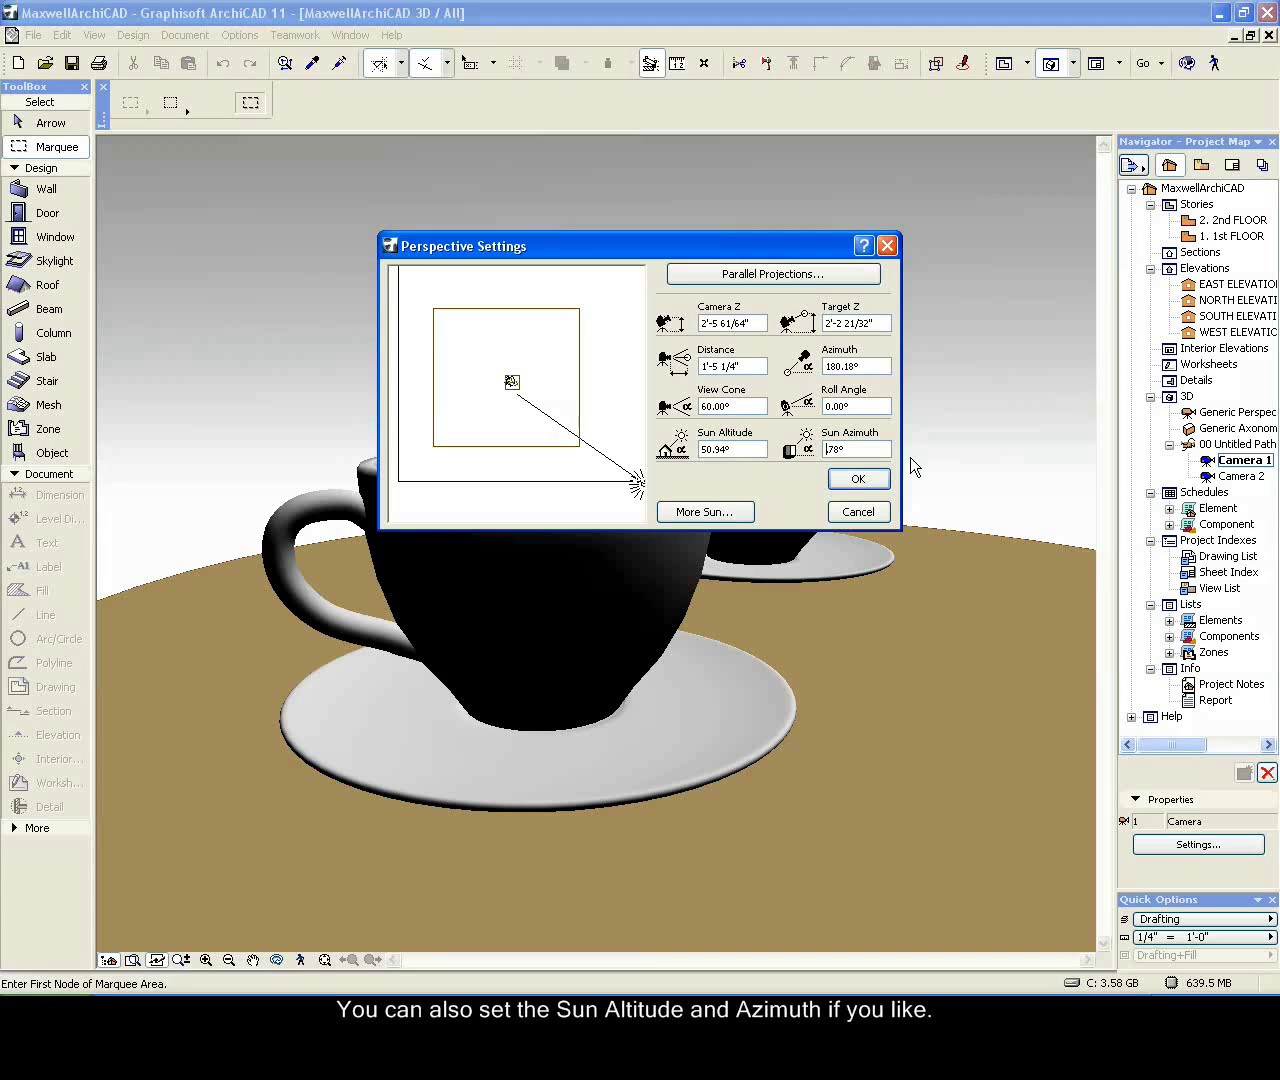
text(270.)
click(708, 450)
key(Tab)
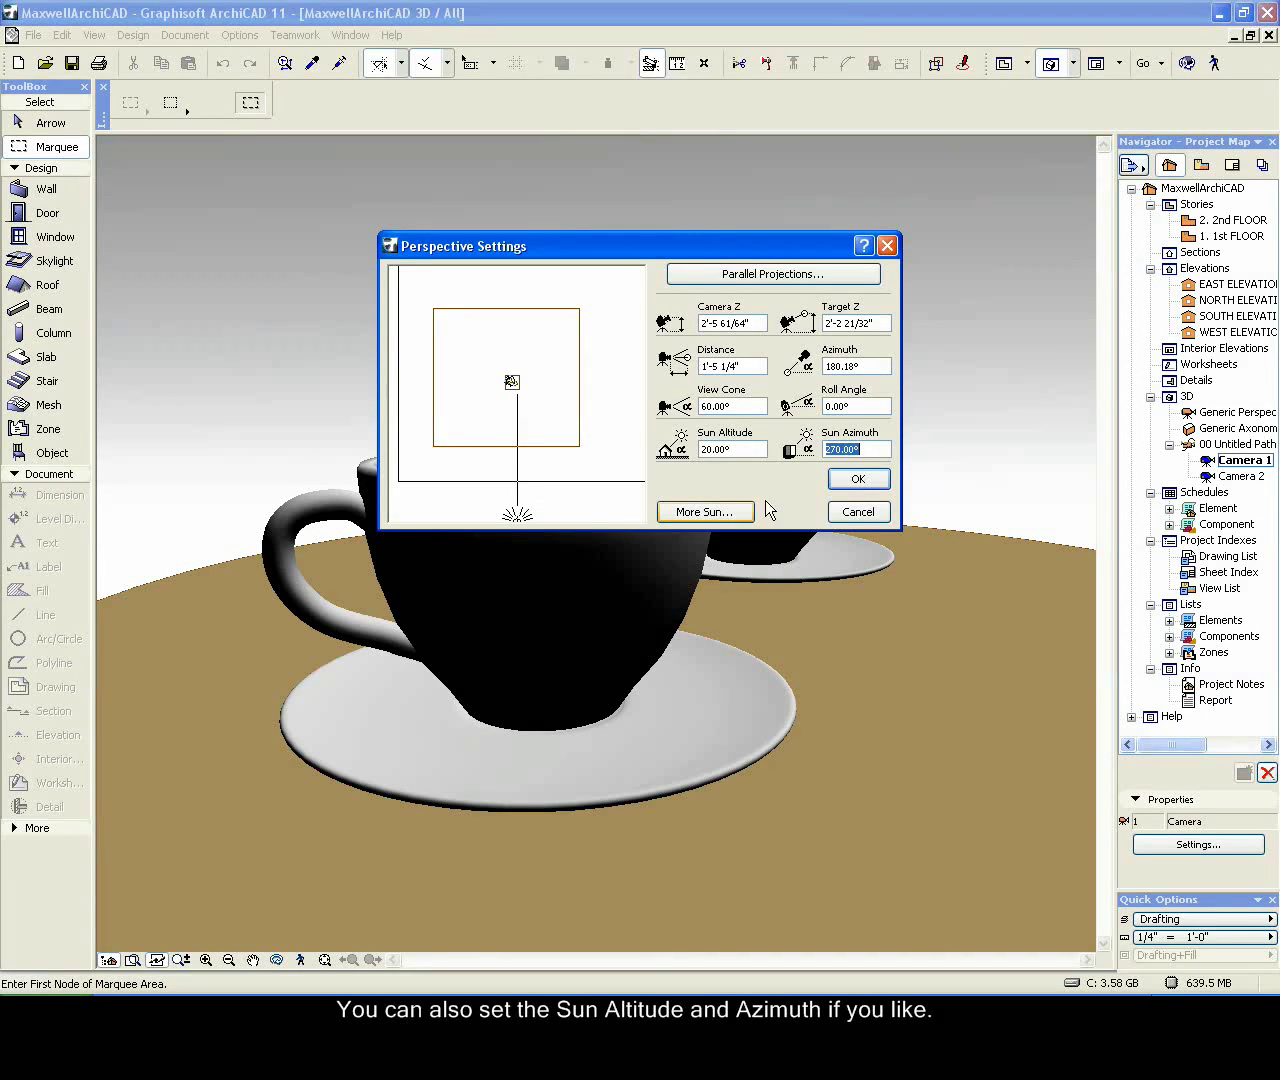
click(858, 480)
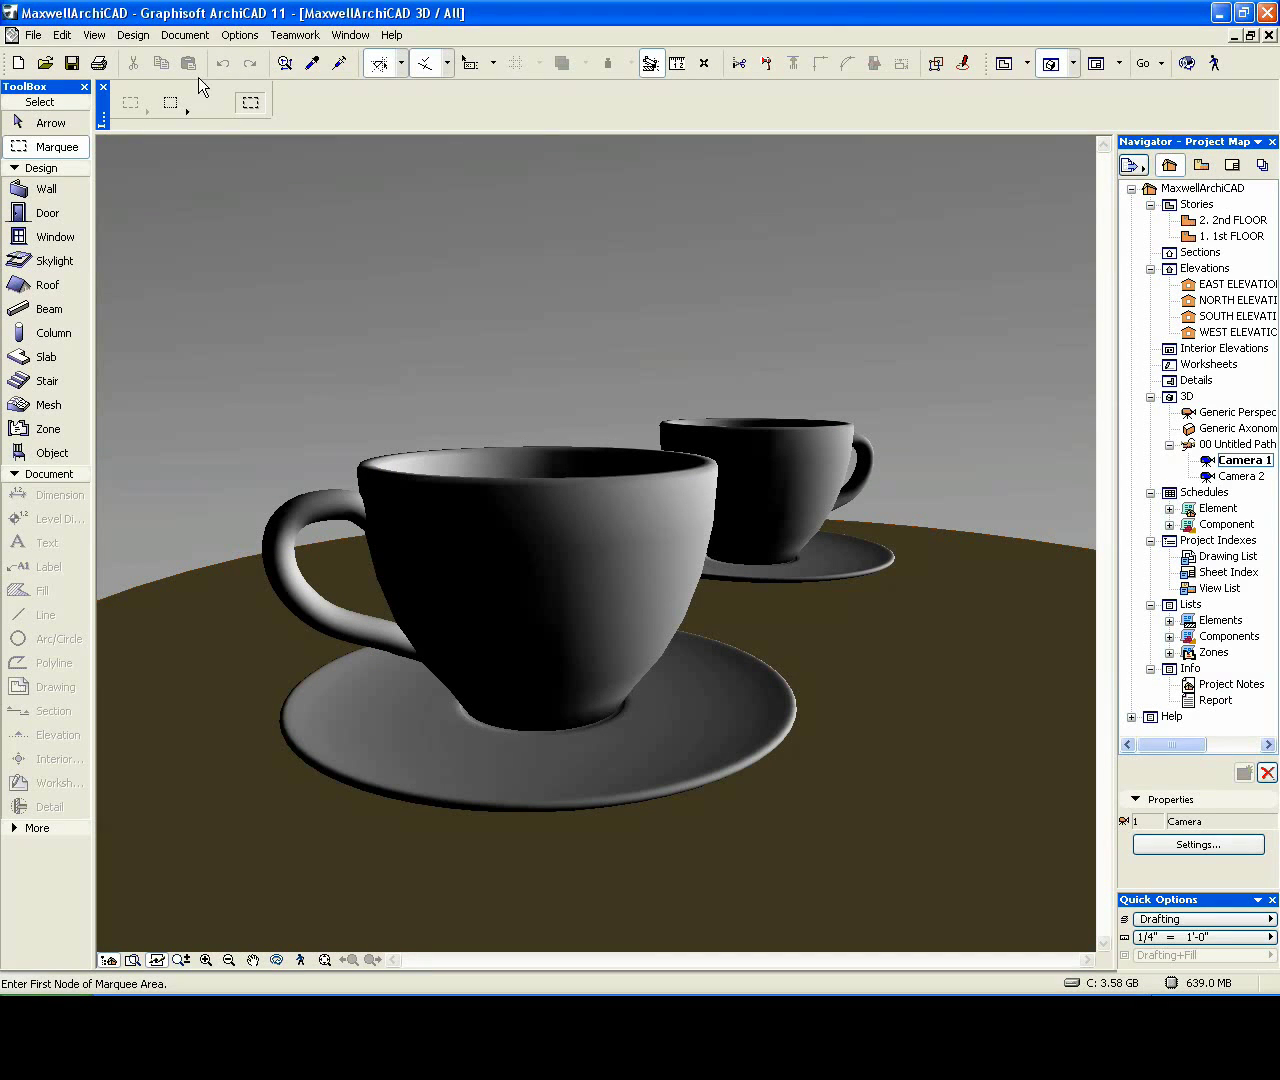
- Run a PhotoRender Projection of the cups under Physical Sky and let it reach 100%
click(186, 36)
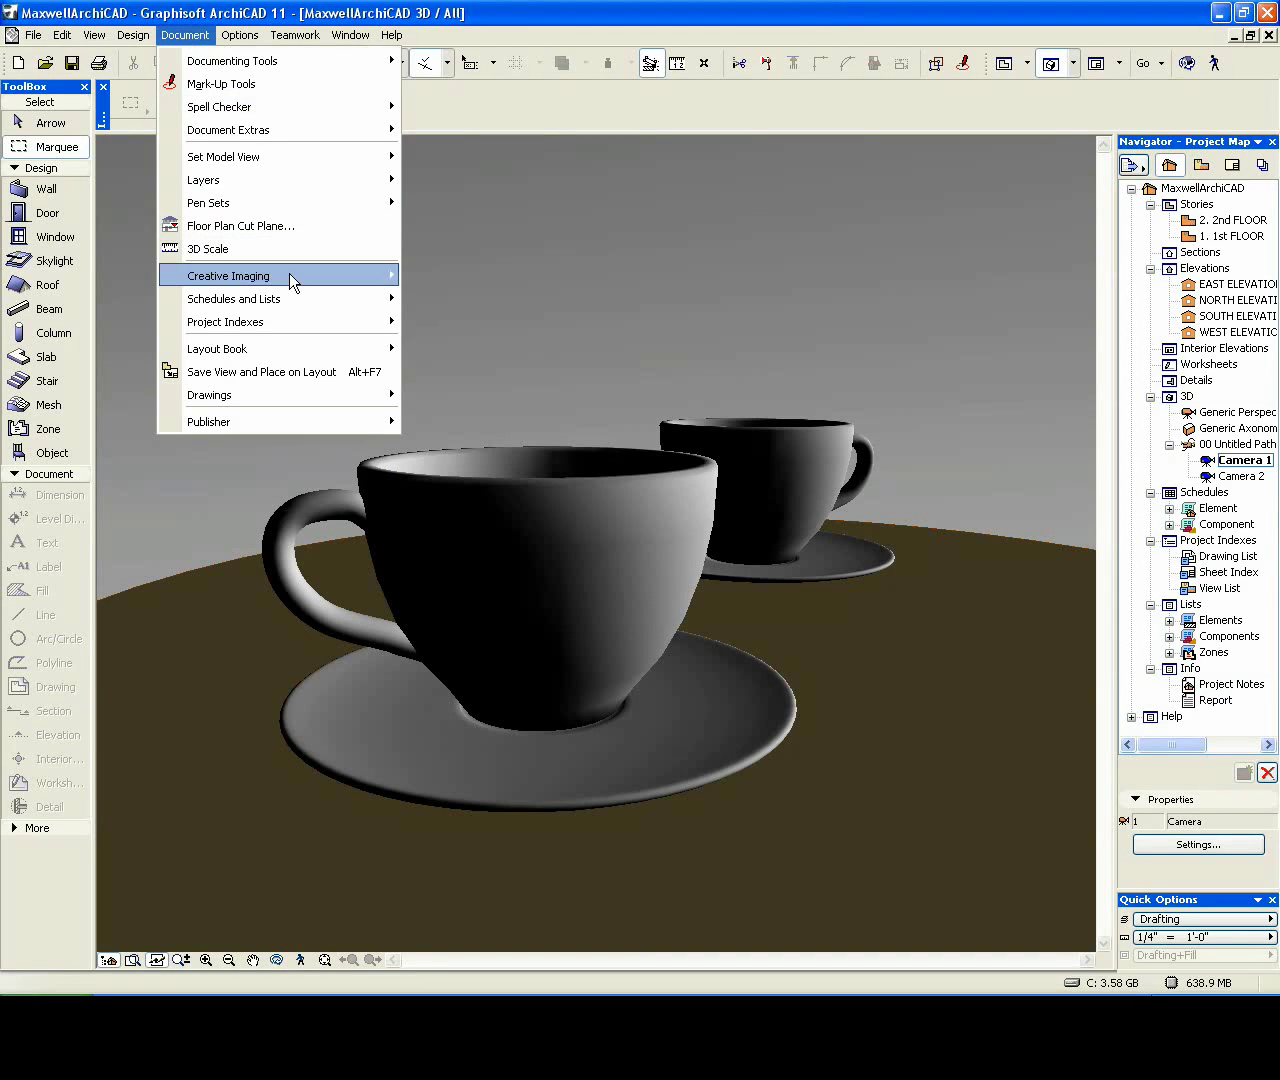
mouse_move(289, 274)
click(500, 299)
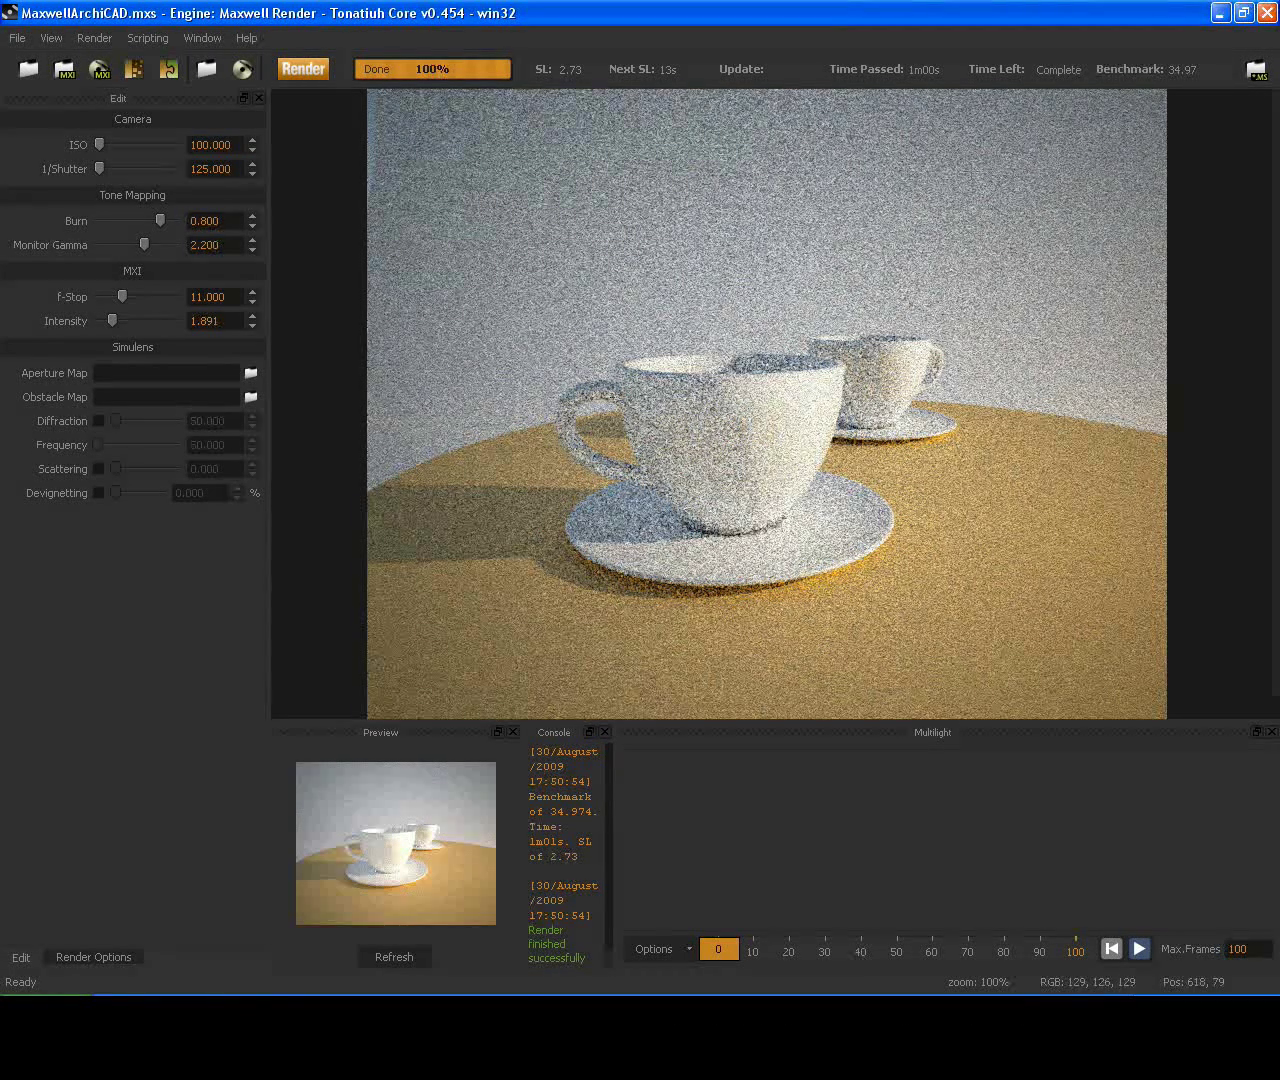
- Close the Maxwell render, set the Maxwell environment to No Environment, and view through Camera 2
click(1271, 12)
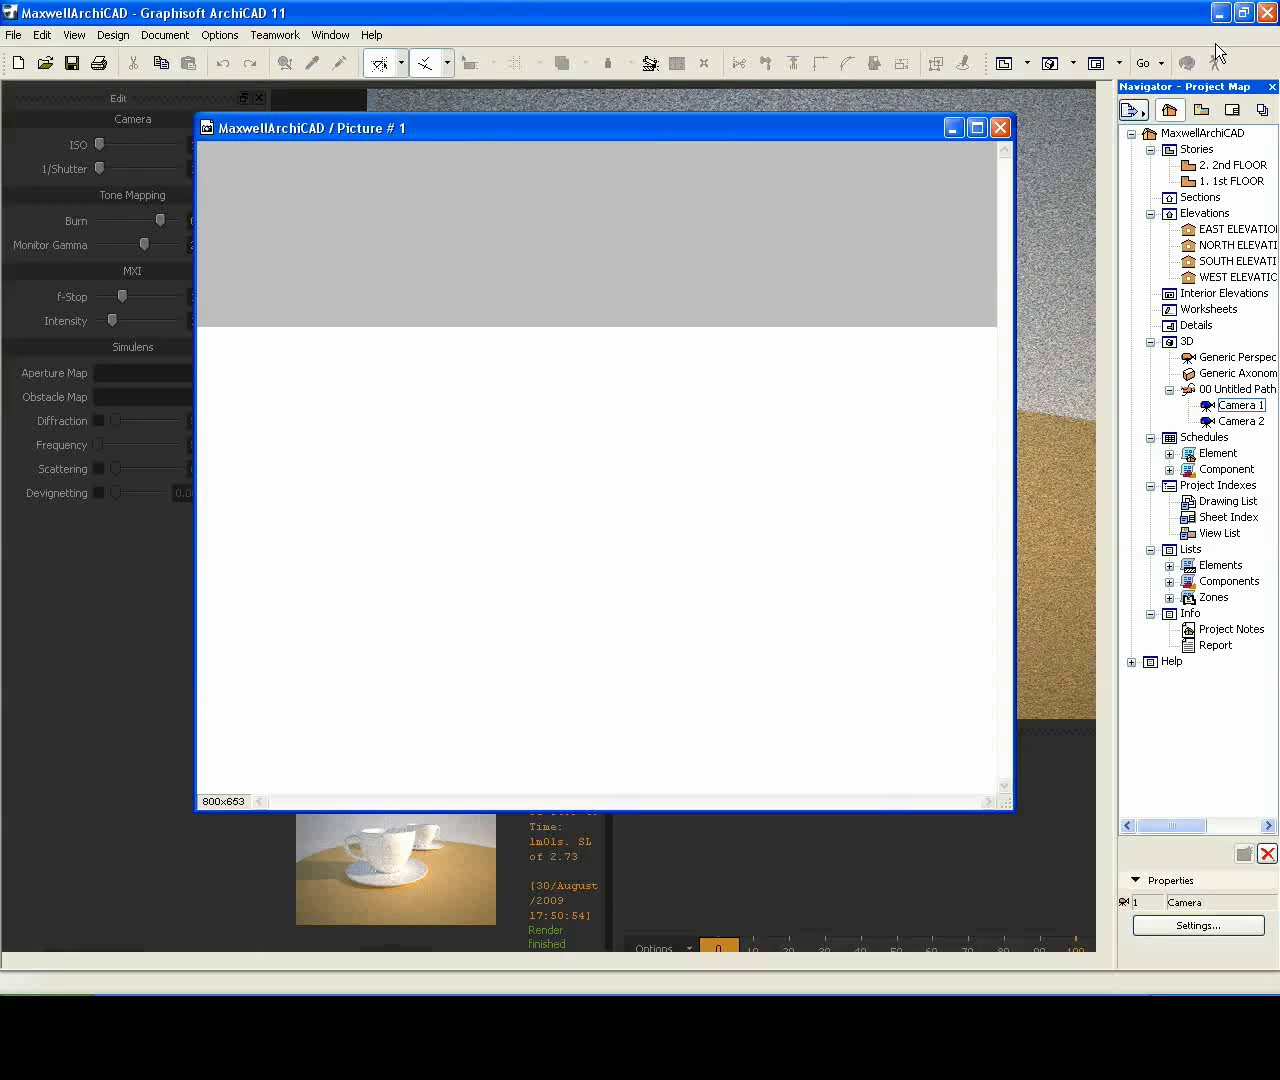
click(1001, 127)
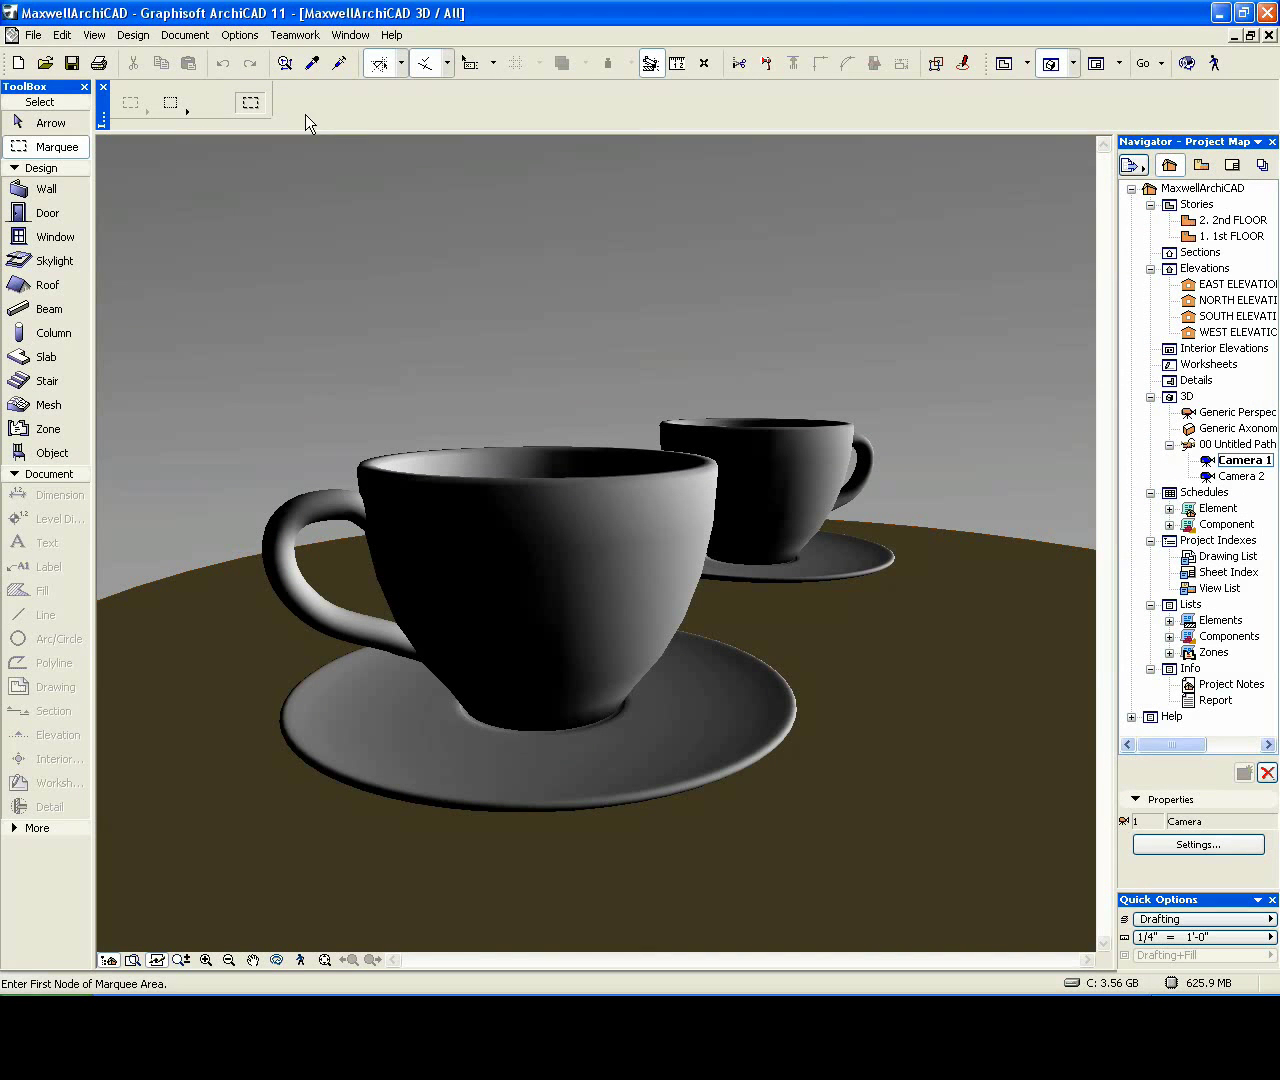
click(185, 35)
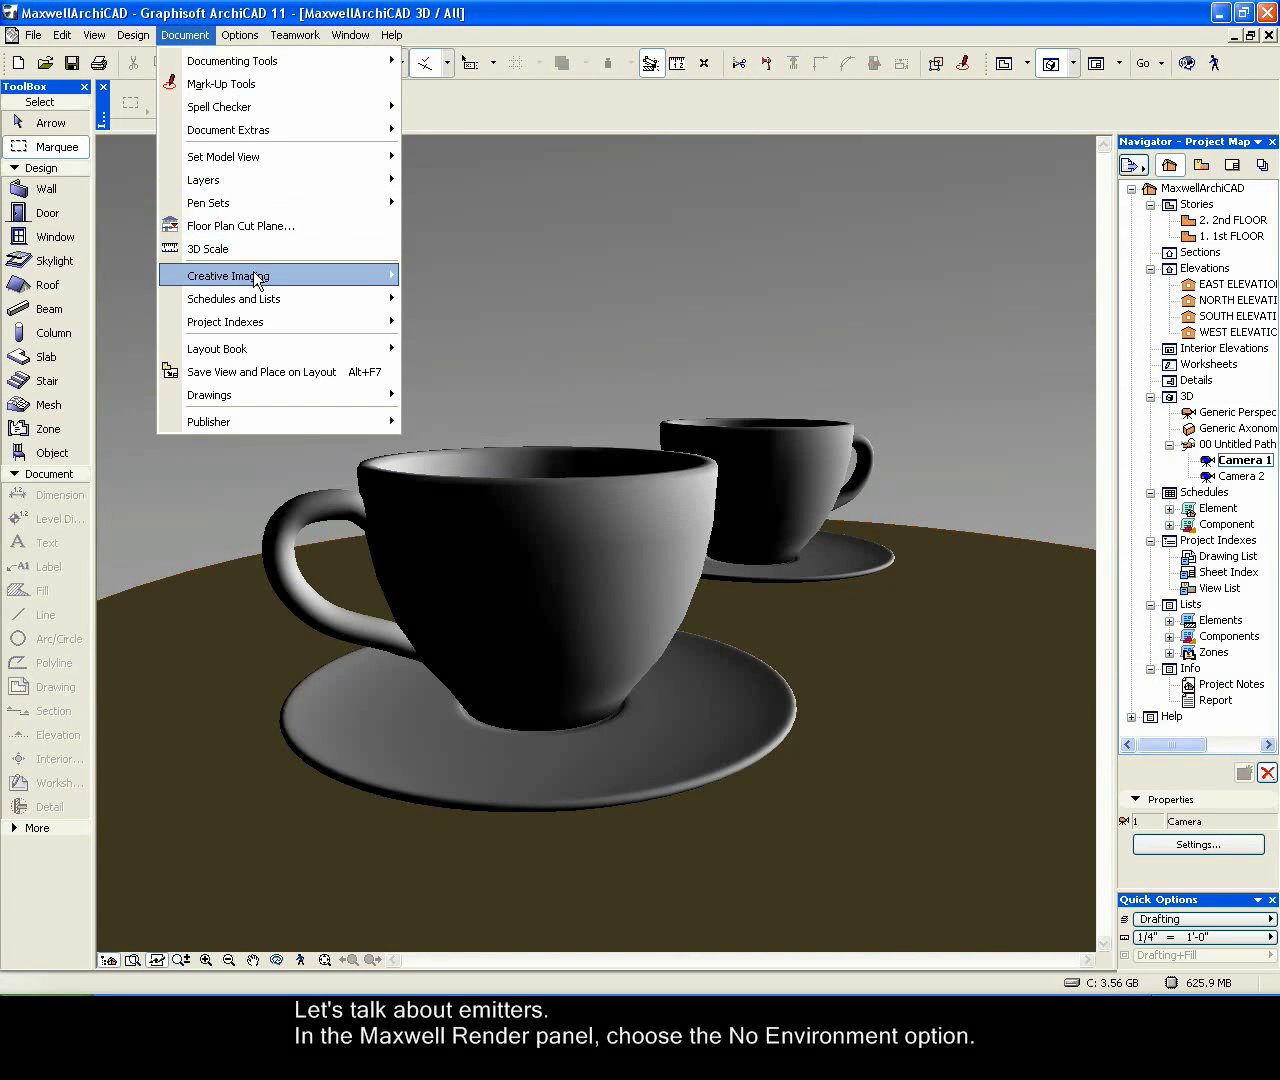
mouse_move(256, 276)
click(477, 278)
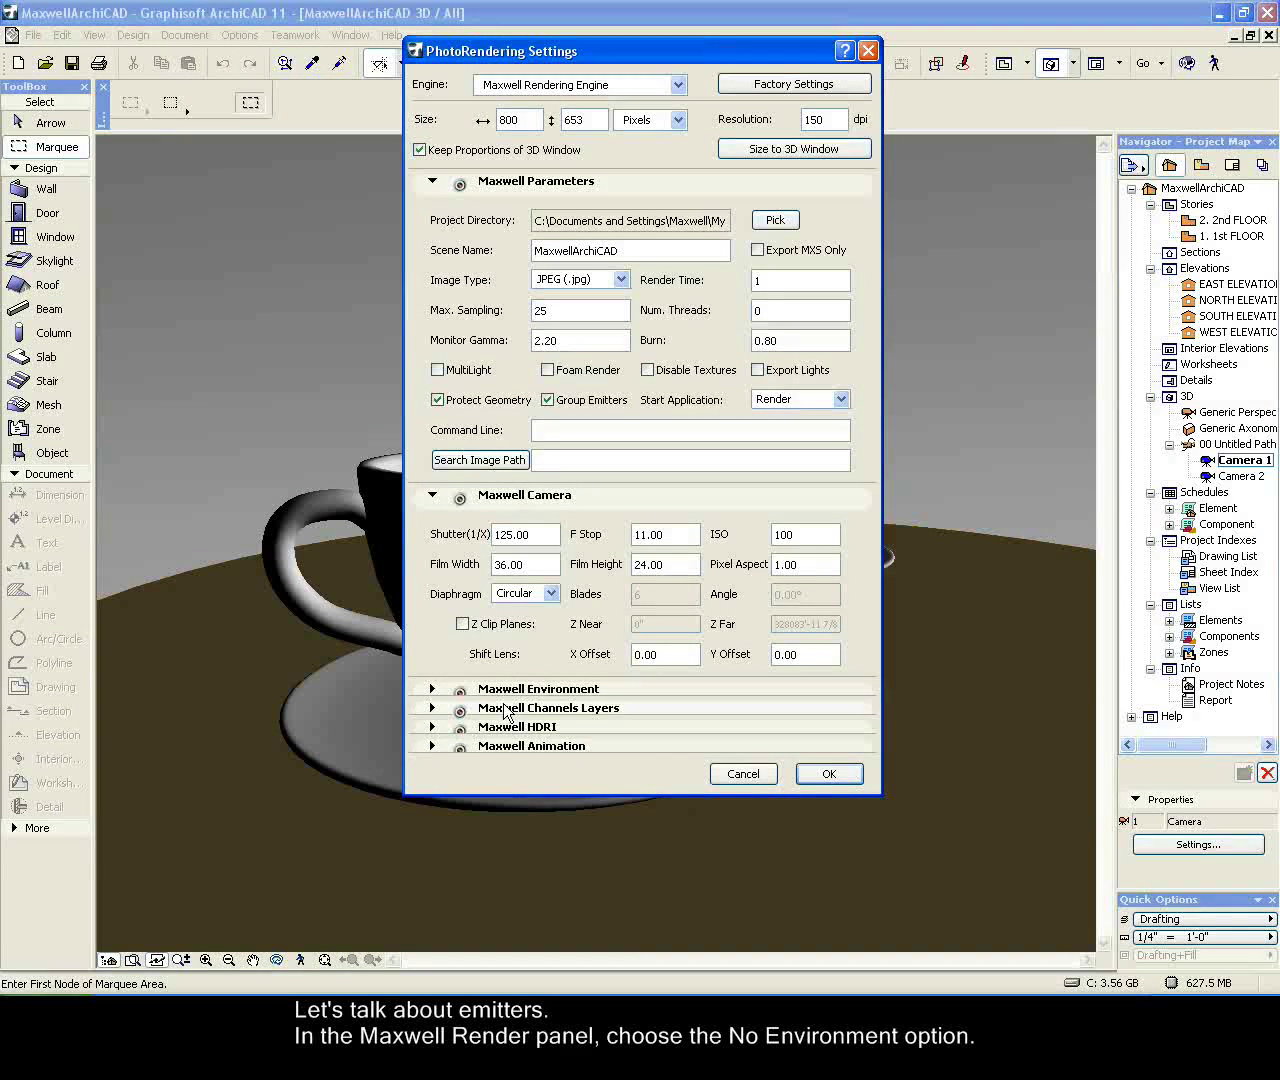
click(433, 689)
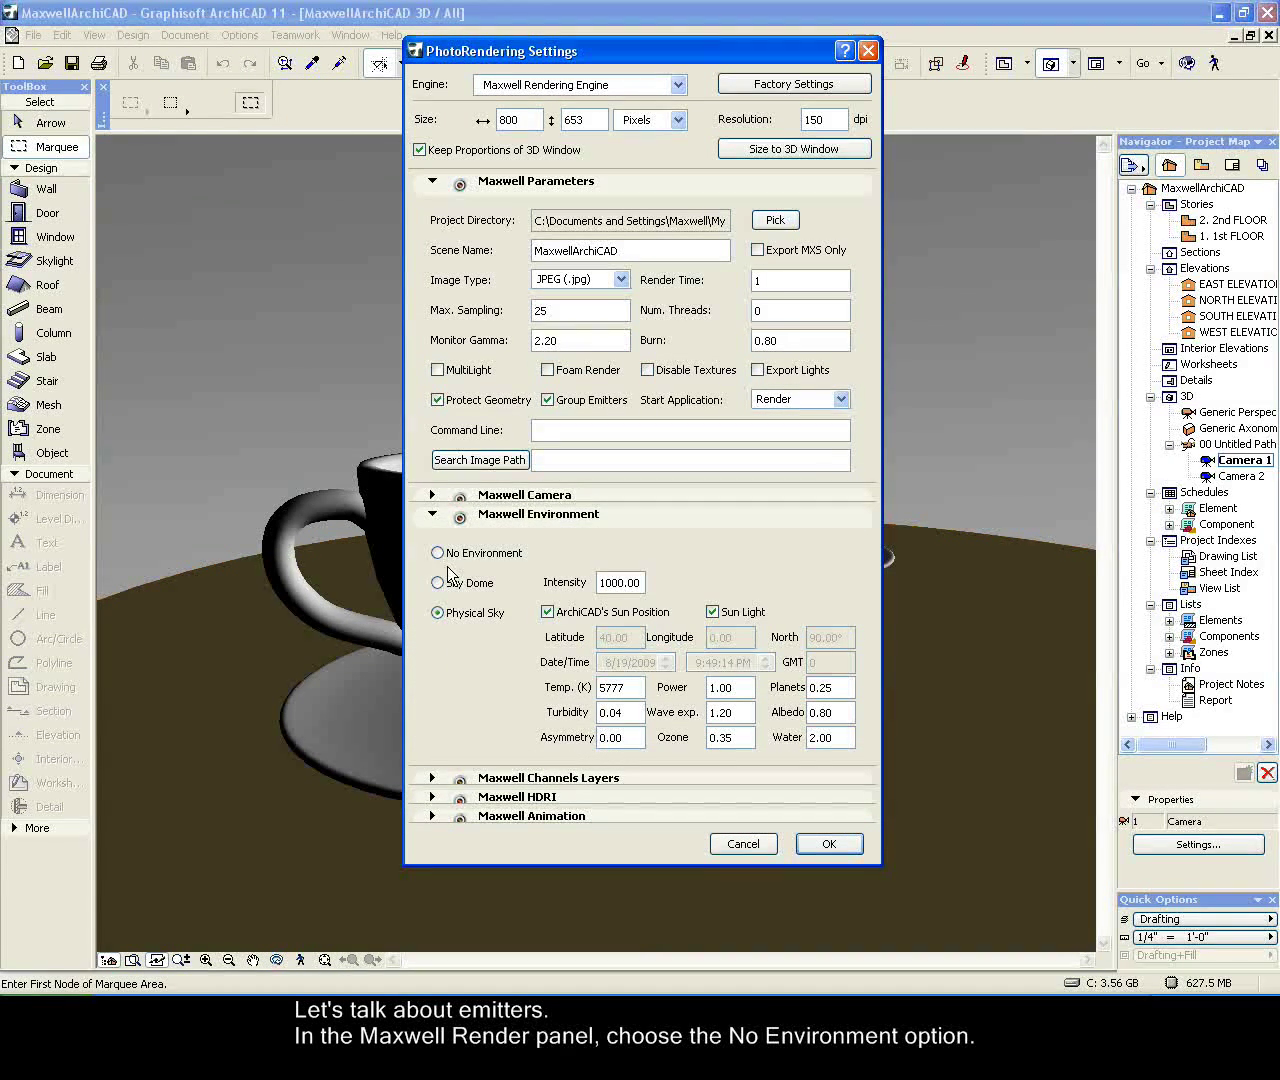
click(830, 843)
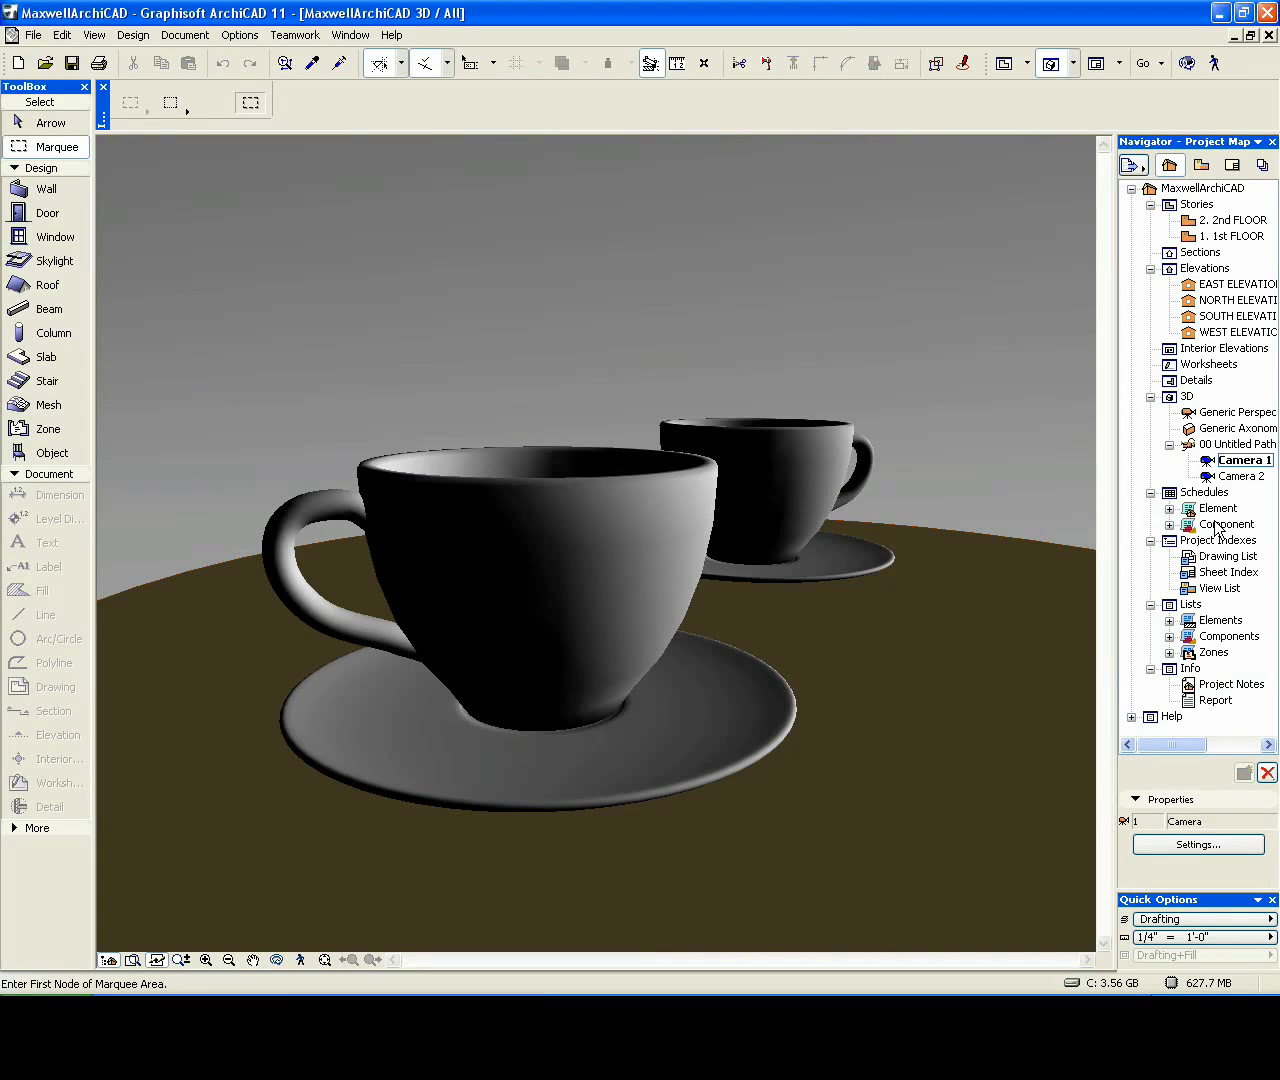
double_click(1240, 478)
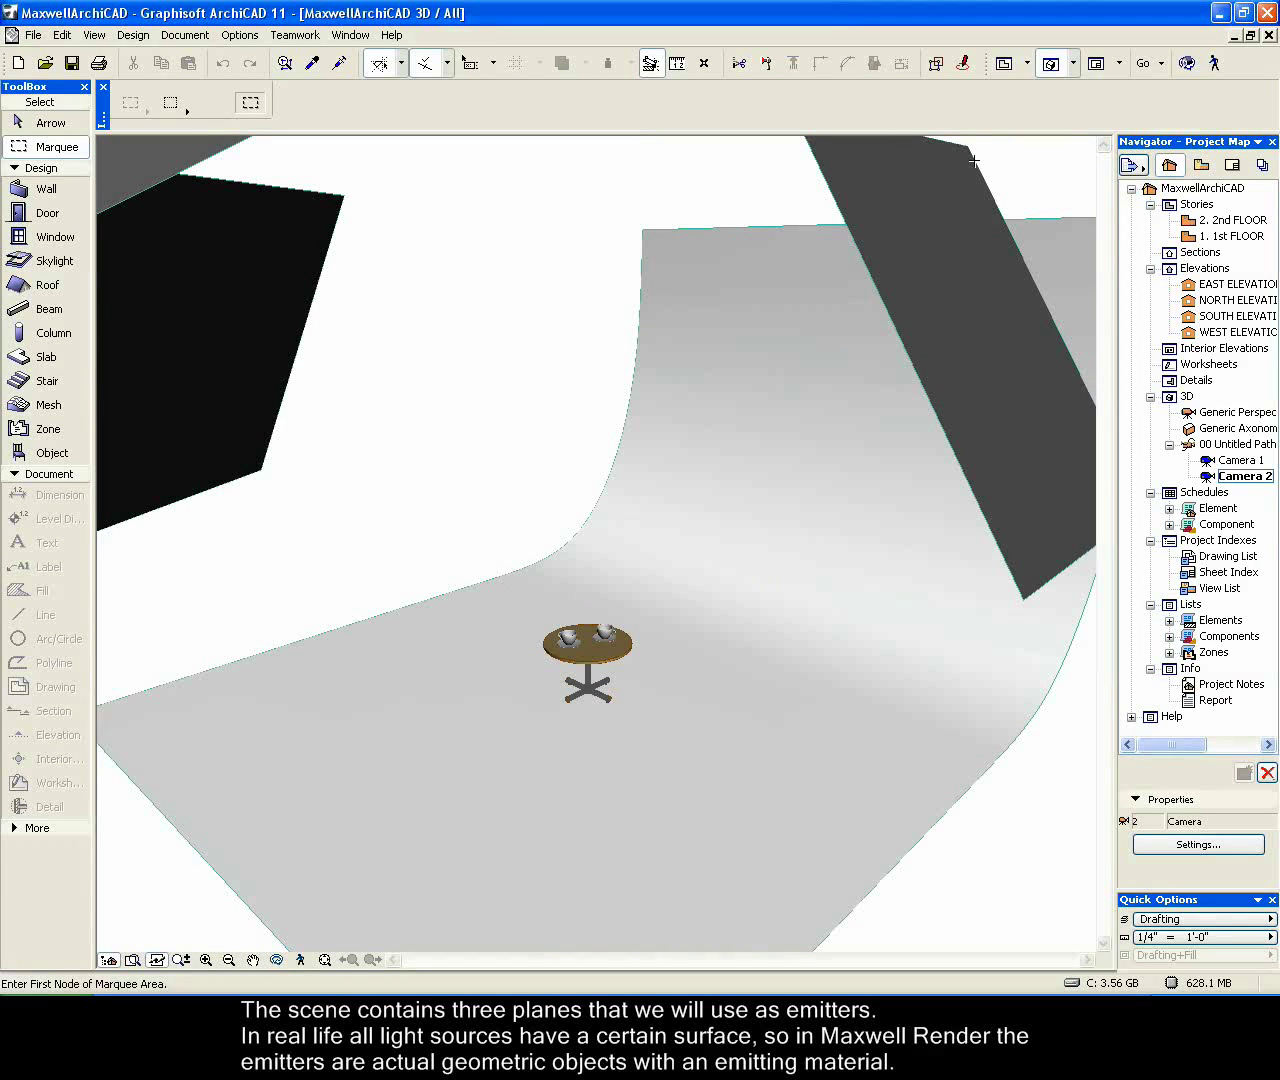
- Duplicate the 09 | Paint-02 Whitewash material as a new material named Maxwell_emitter1
click(245, 35)
mouse_move(288, 60)
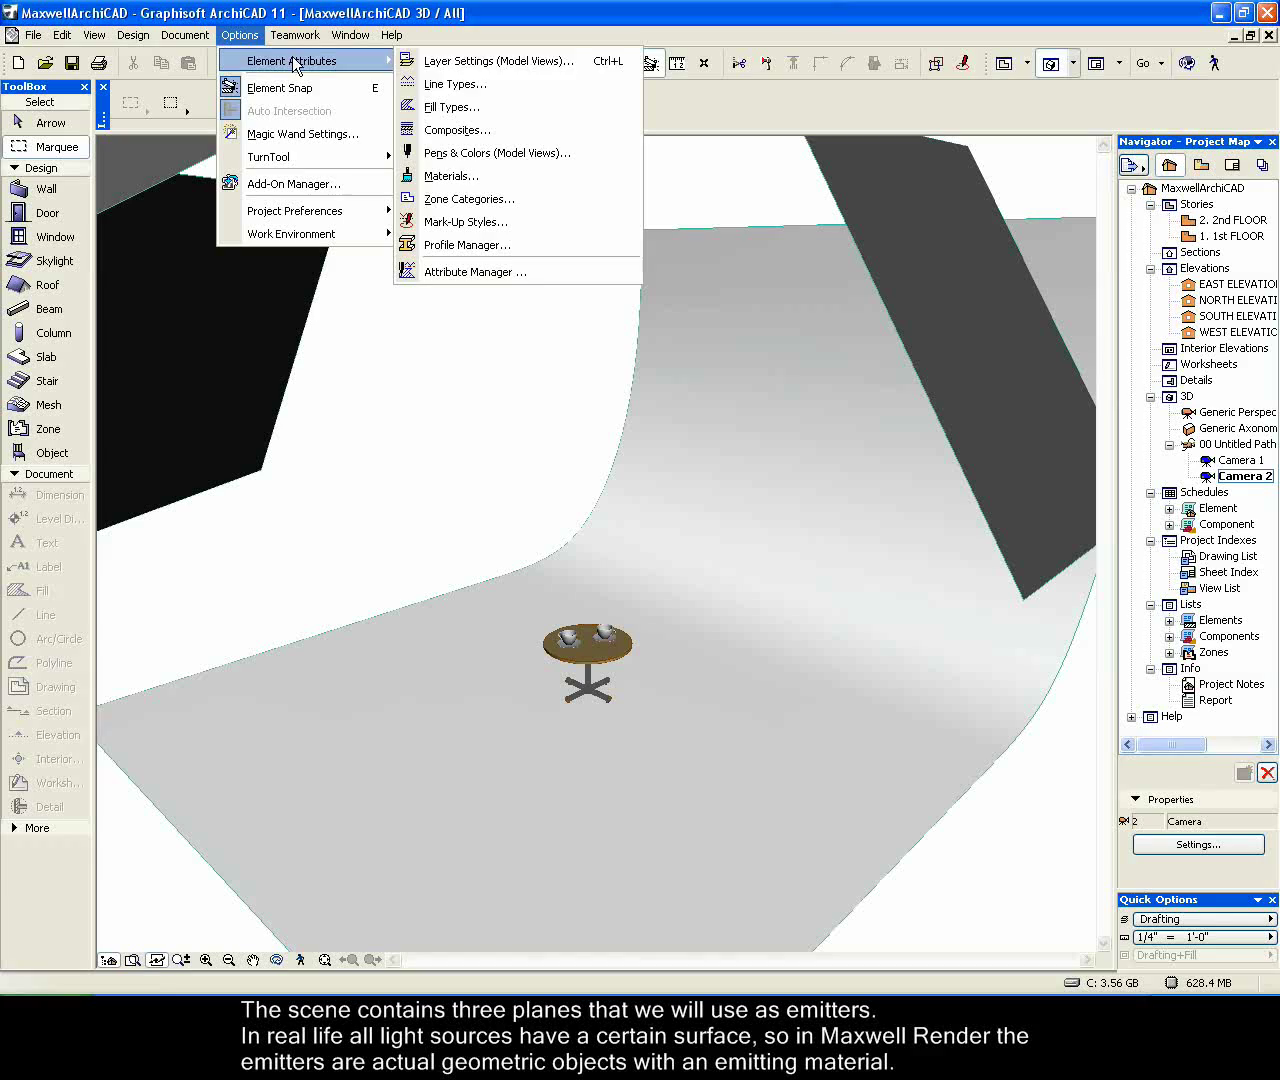
click(446, 176)
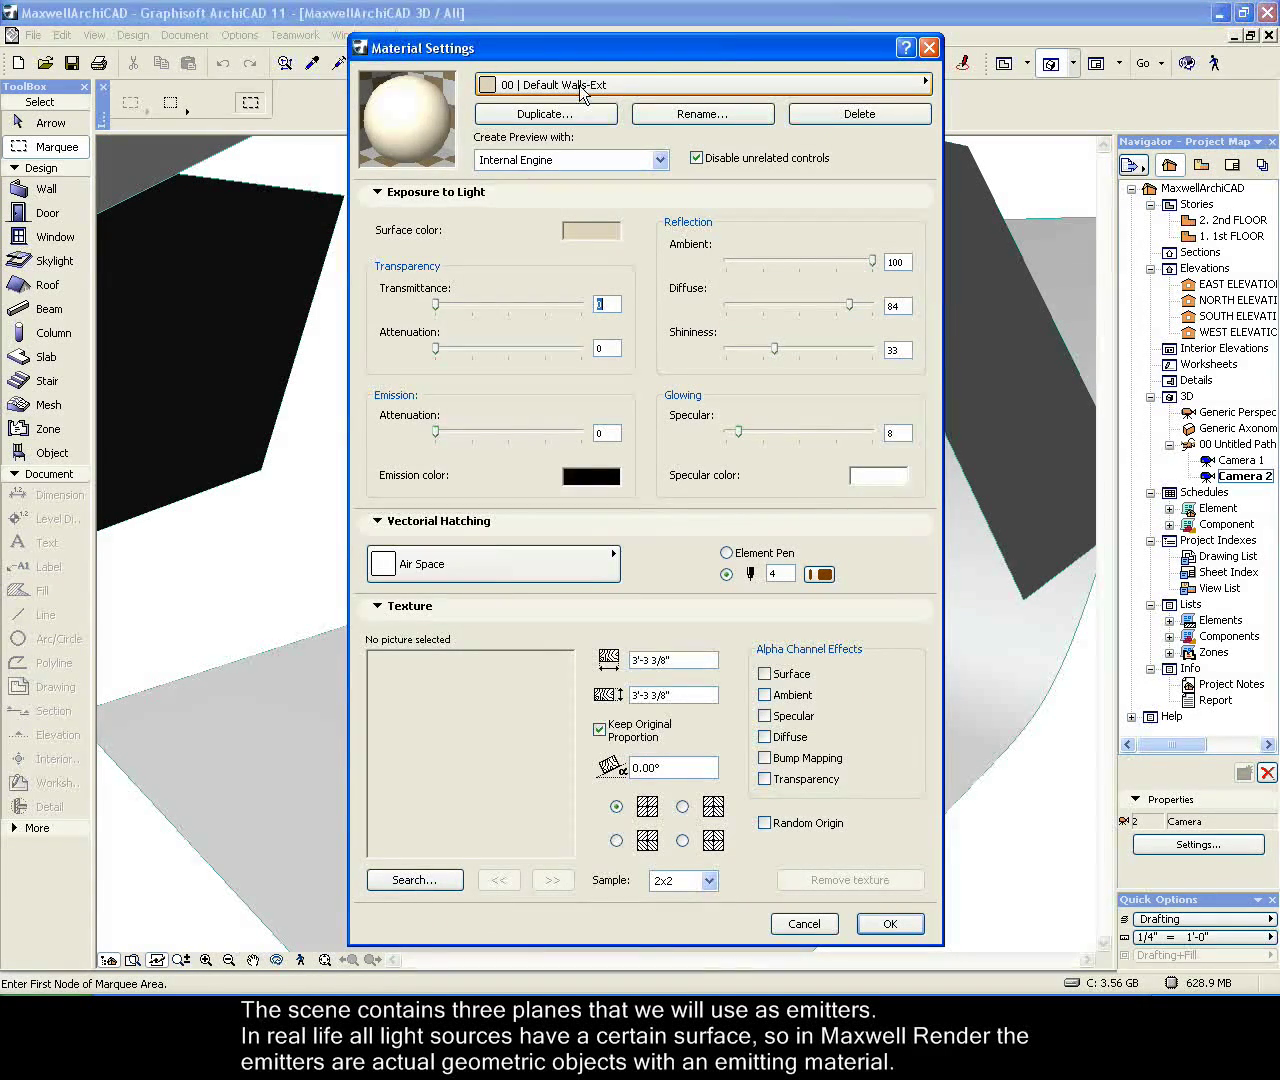
click(580, 88)
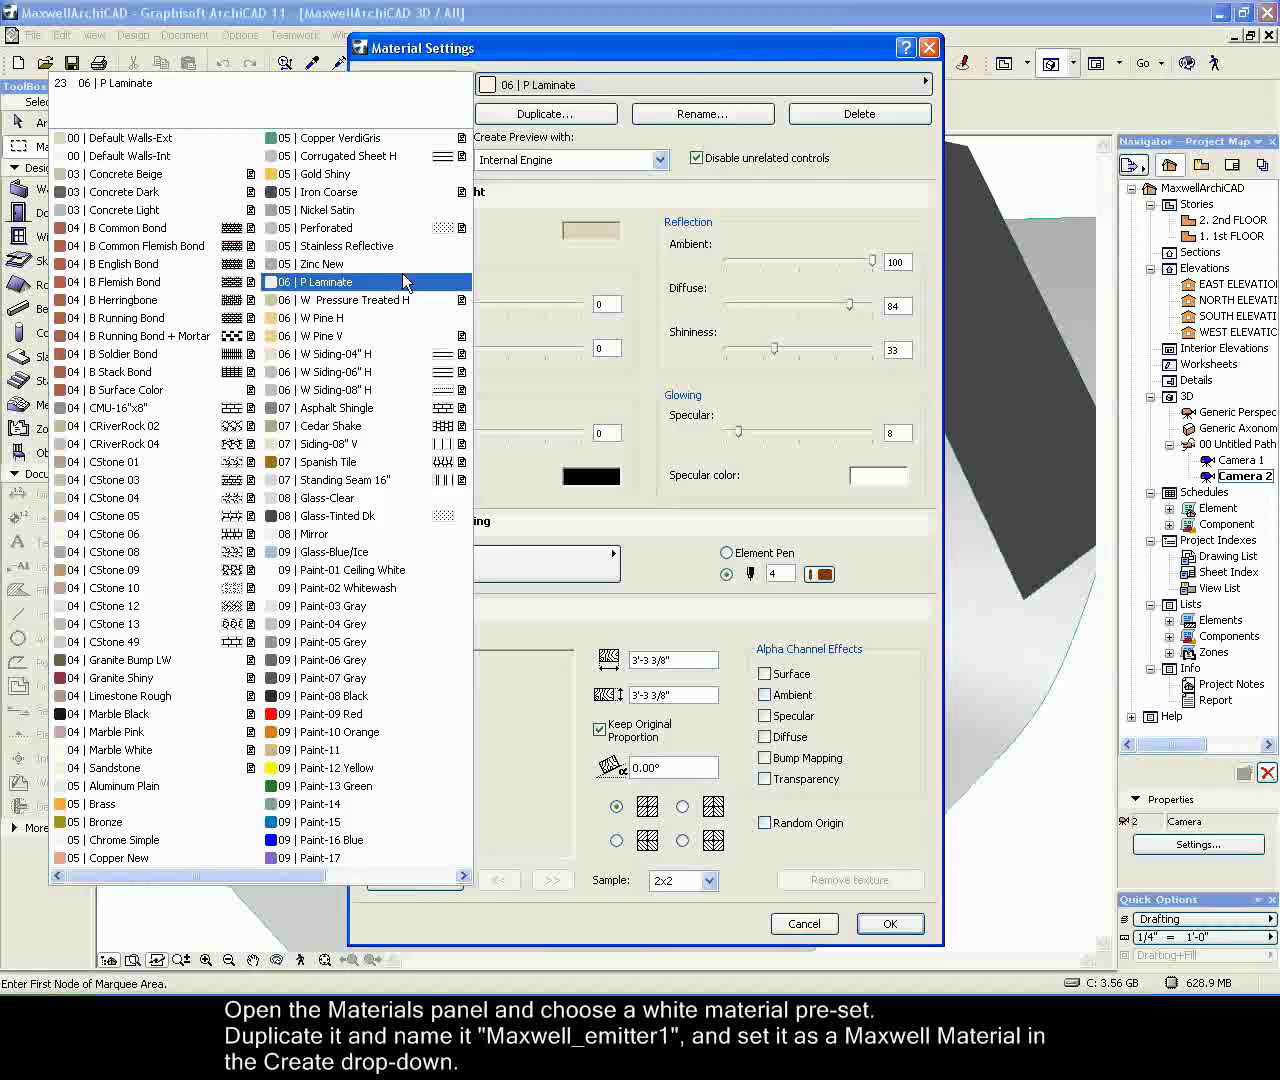
click(383, 587)
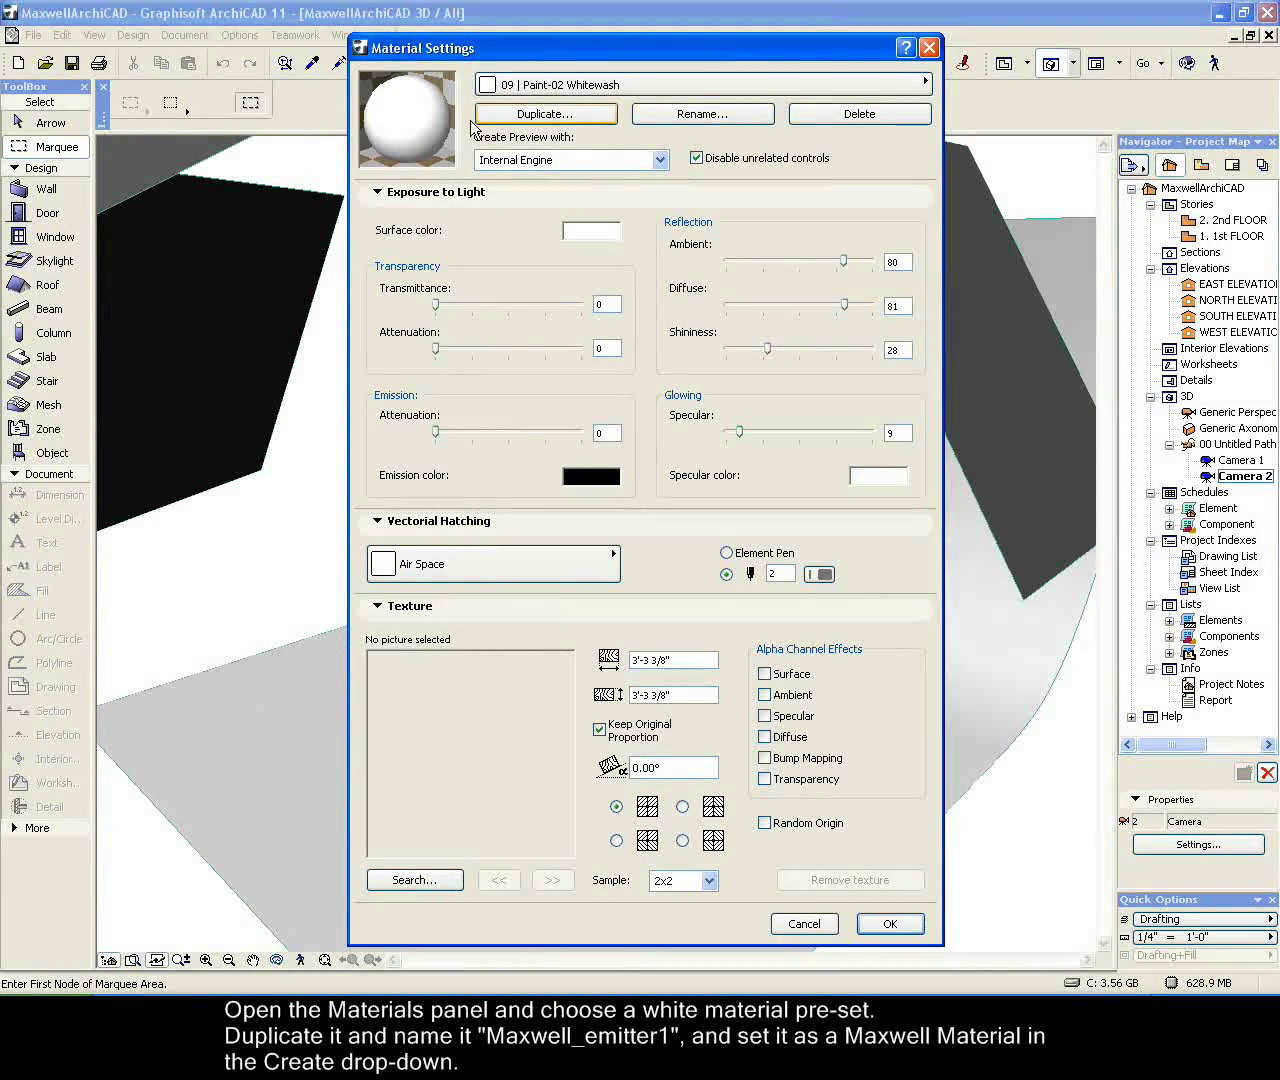
click(583, 115)
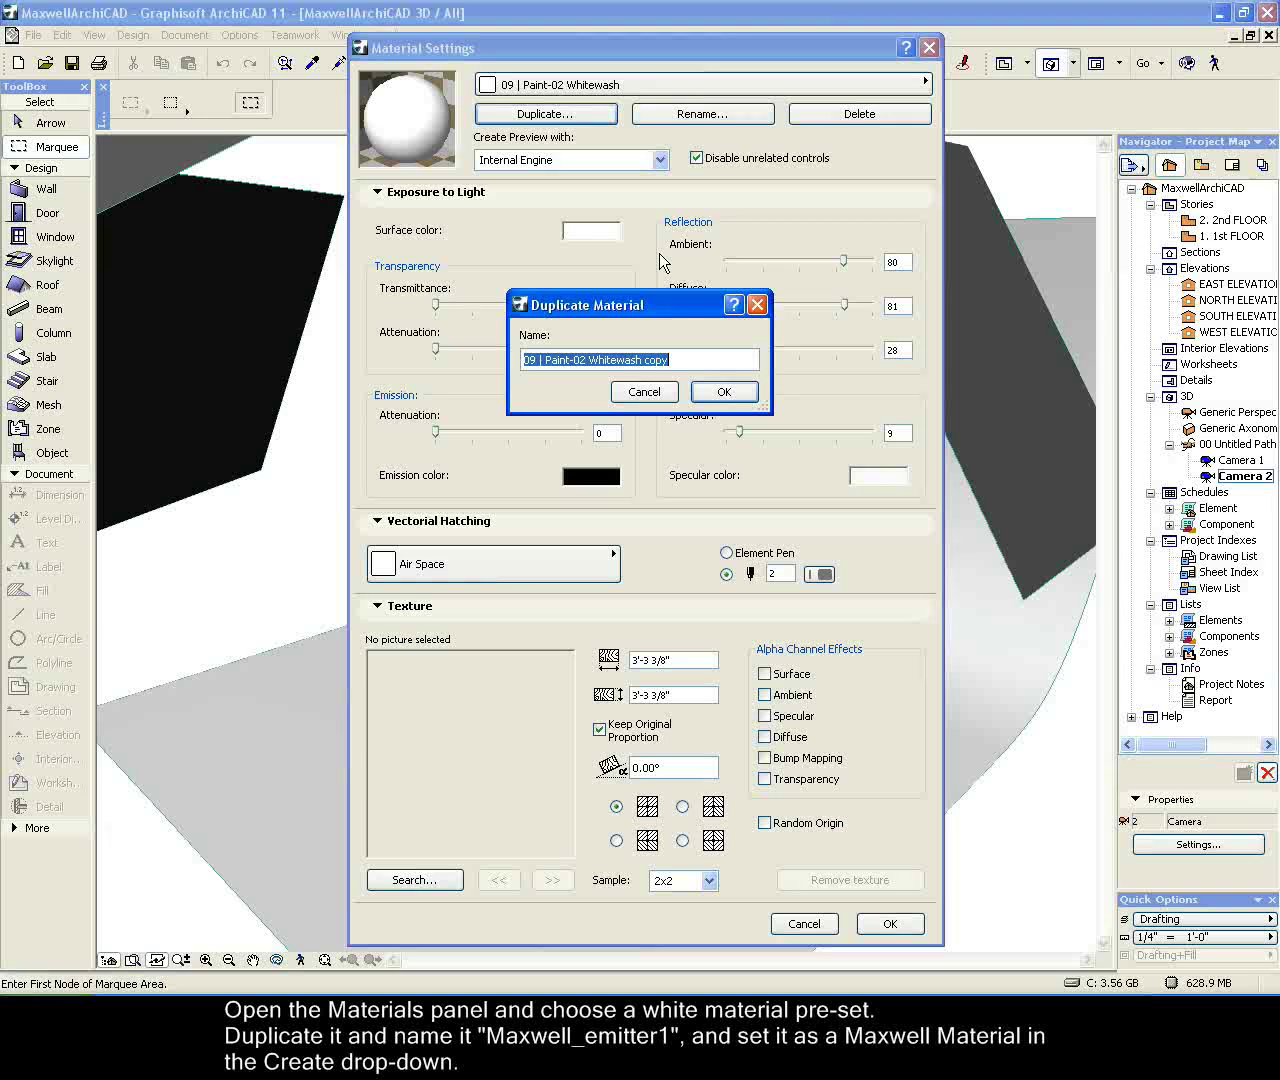
text(Maxwell_emitter1)
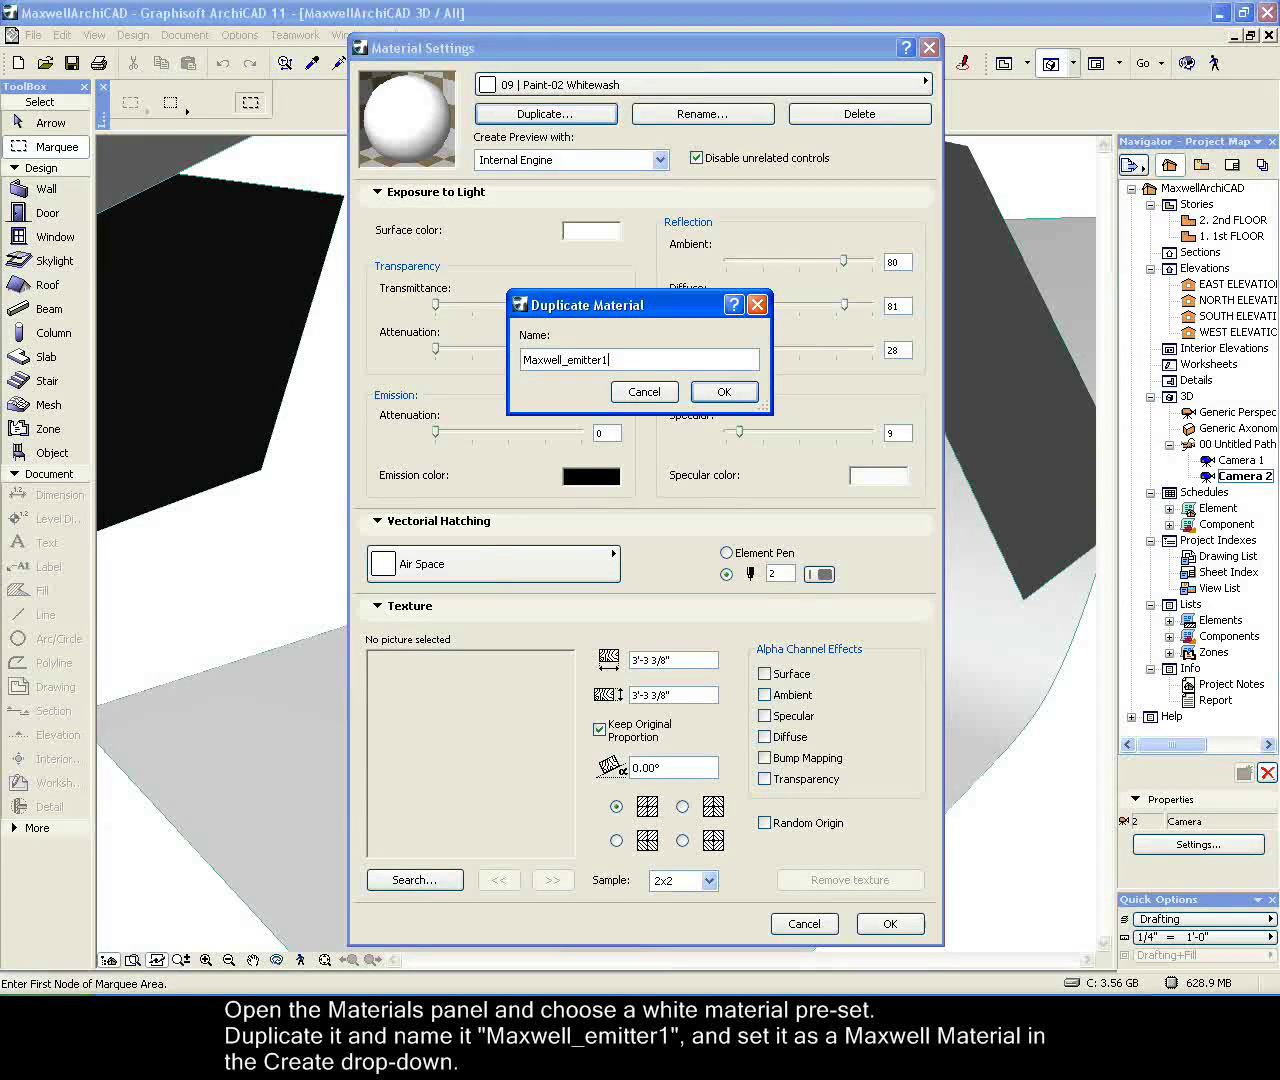
click(724, 392)
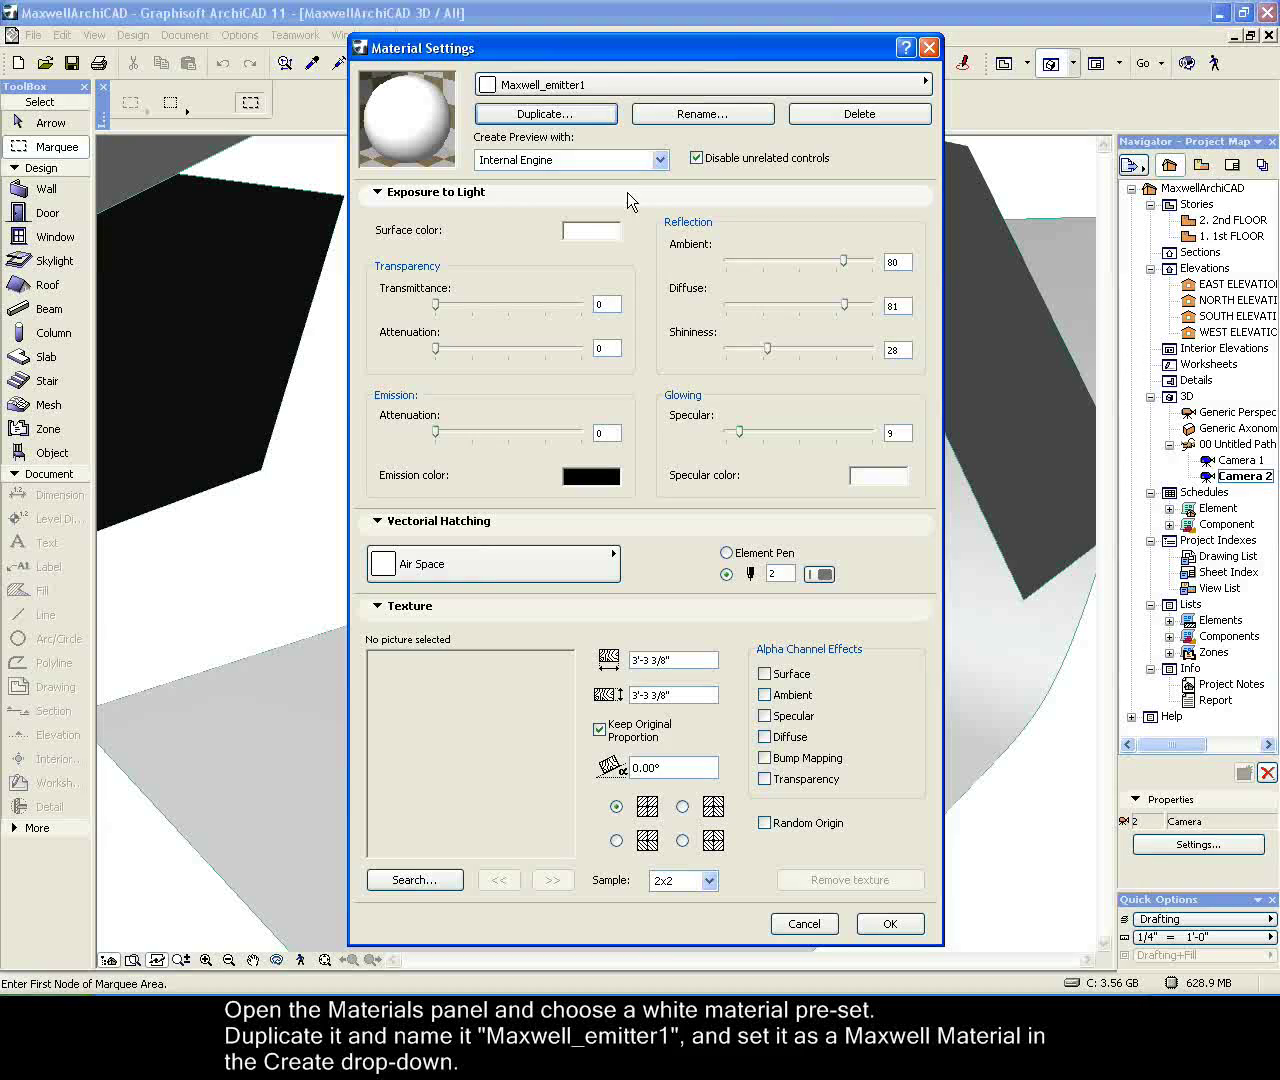
- Preview Maxwell_emitter1 with the Maxwell engine and make it an Emitter at 1000 W, Temperature 6500
click(660, 160)
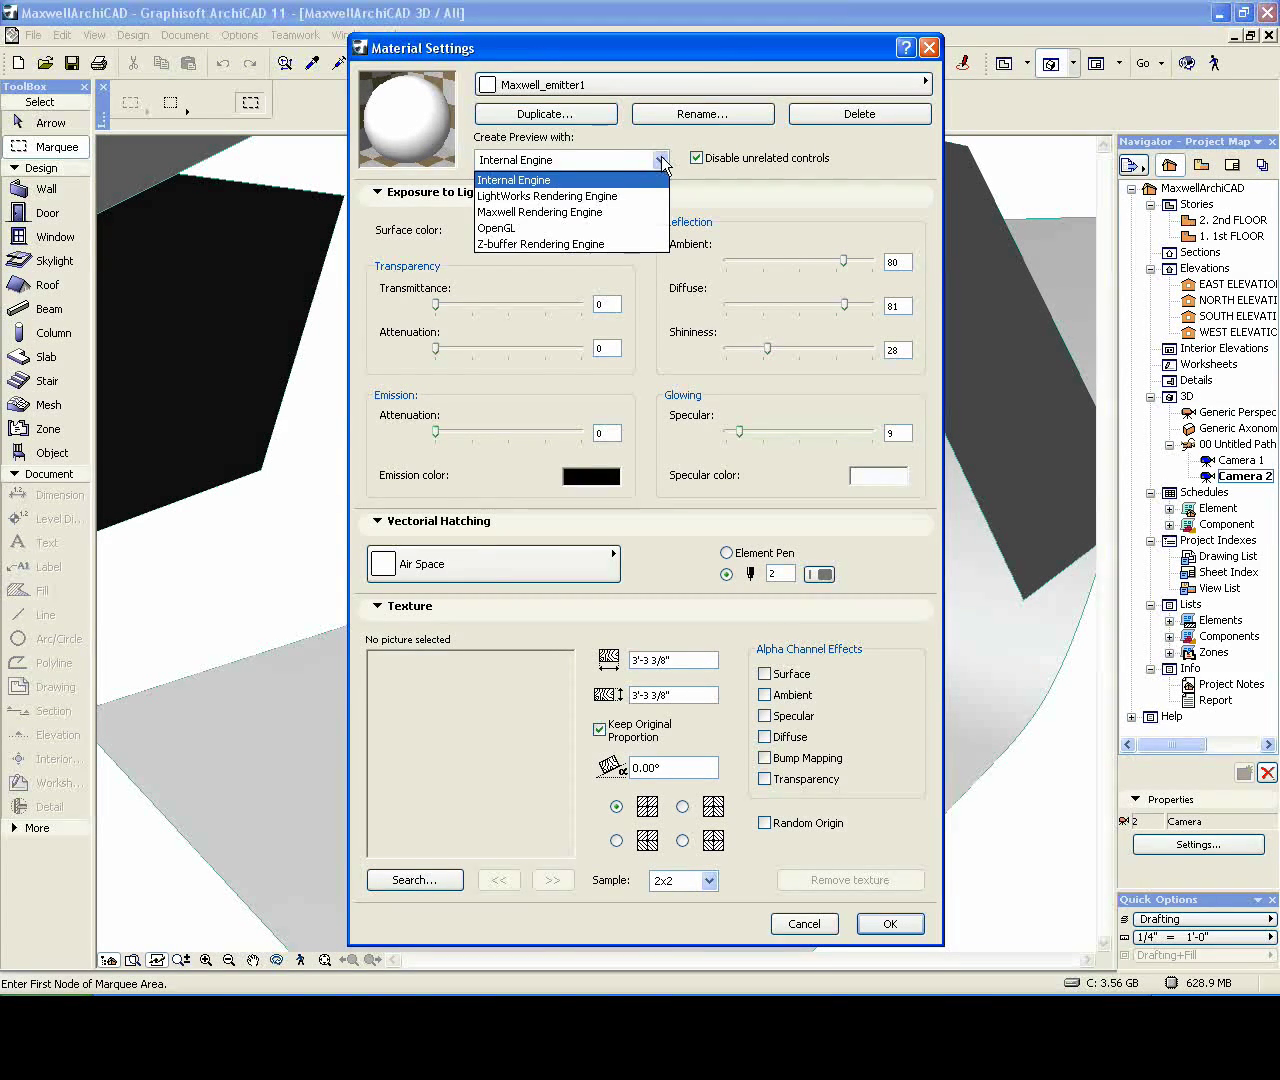
click(616, 214)
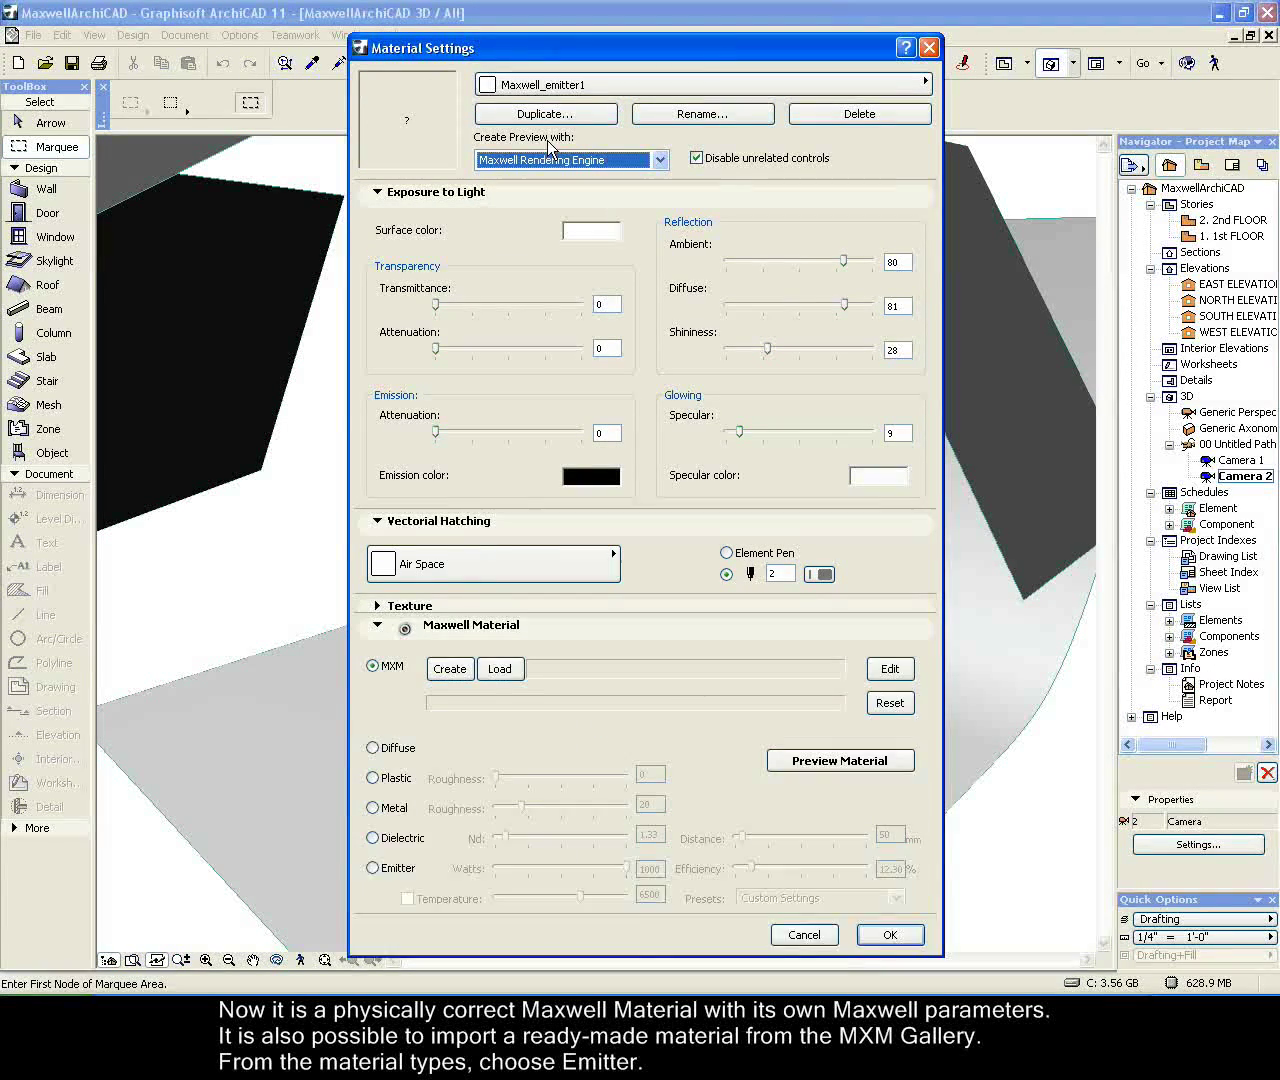
click(379, 194)
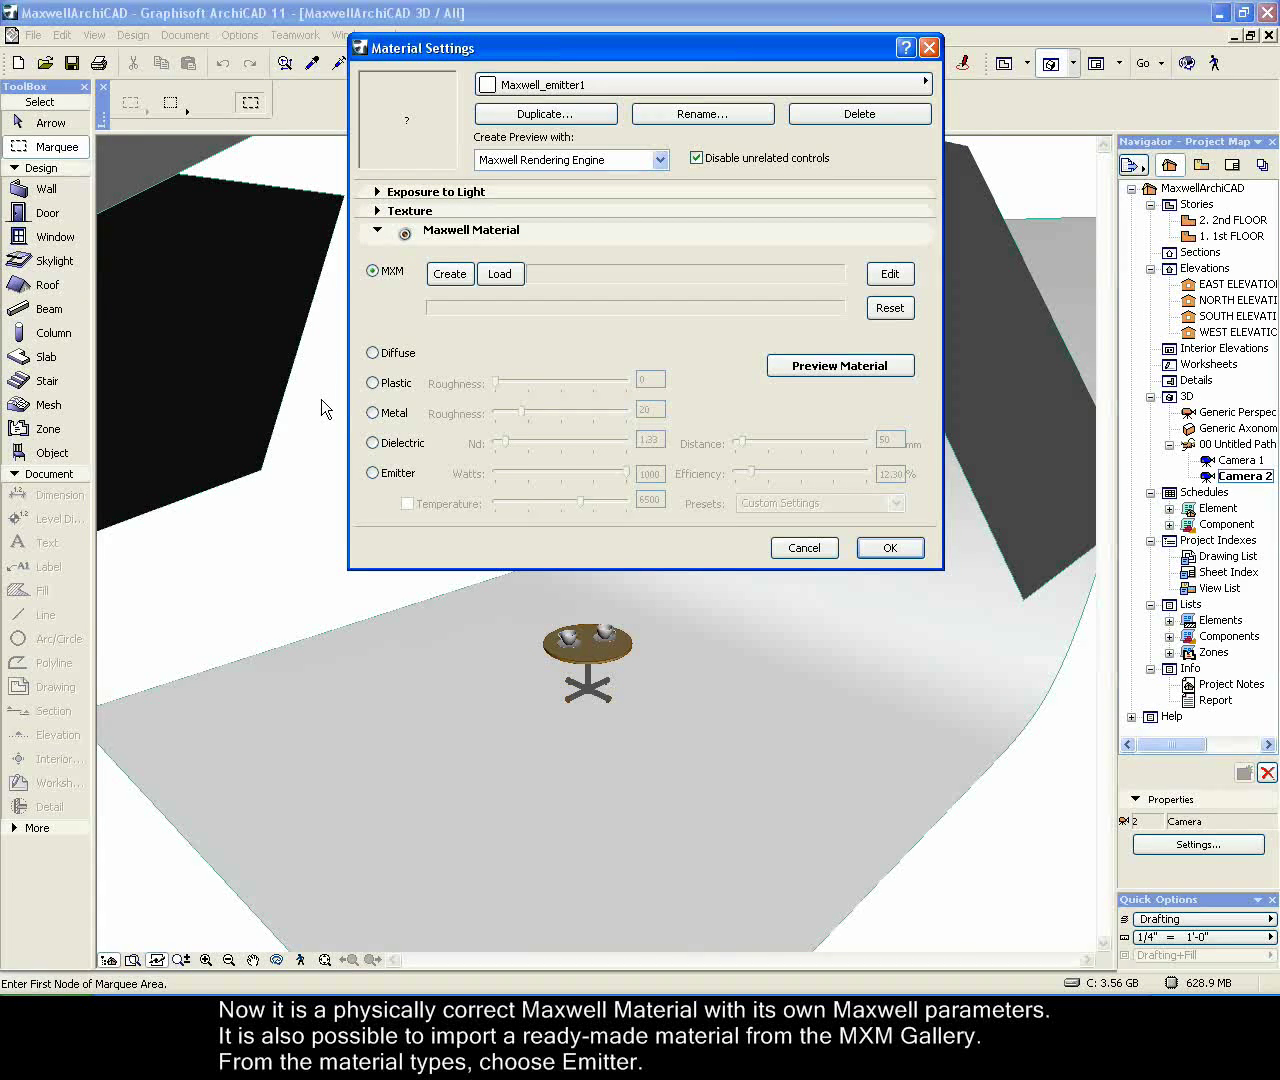
click(372, 475)
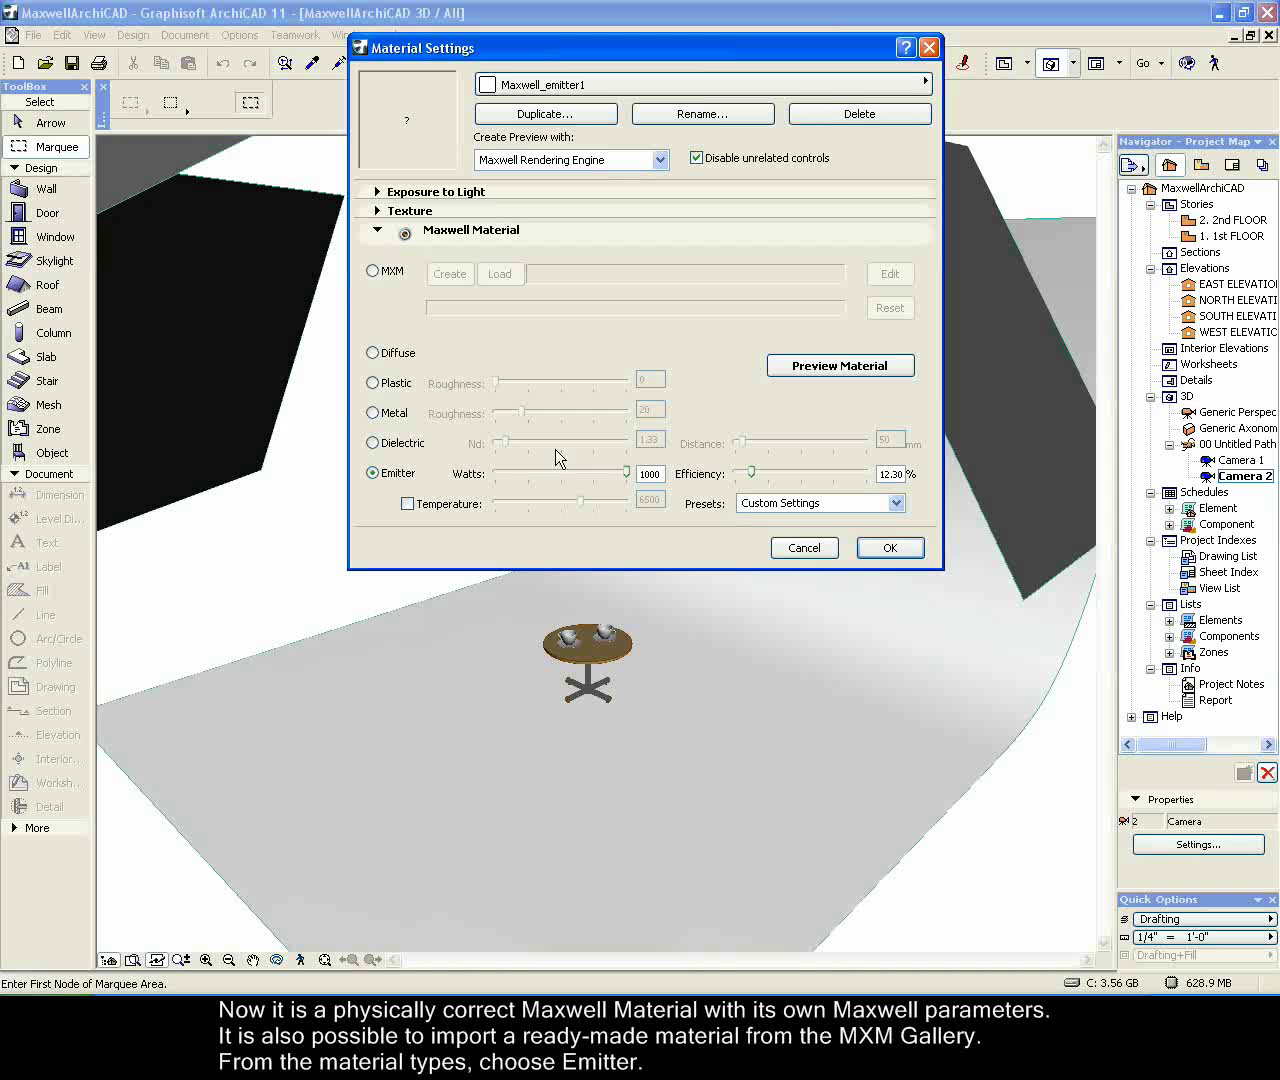
click(408, 504)
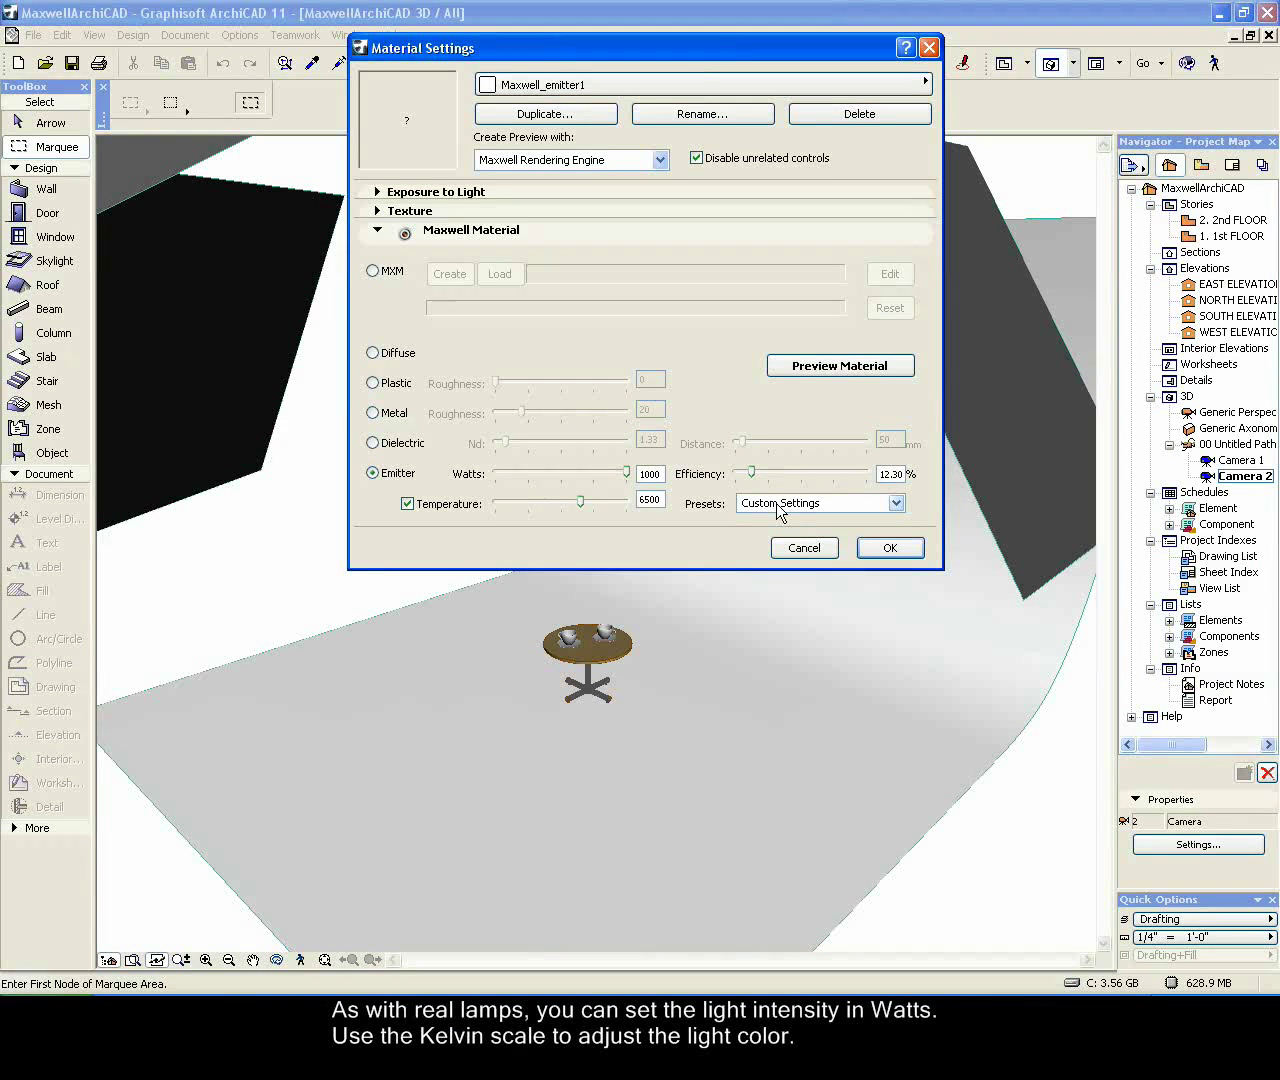
click(551, 116)
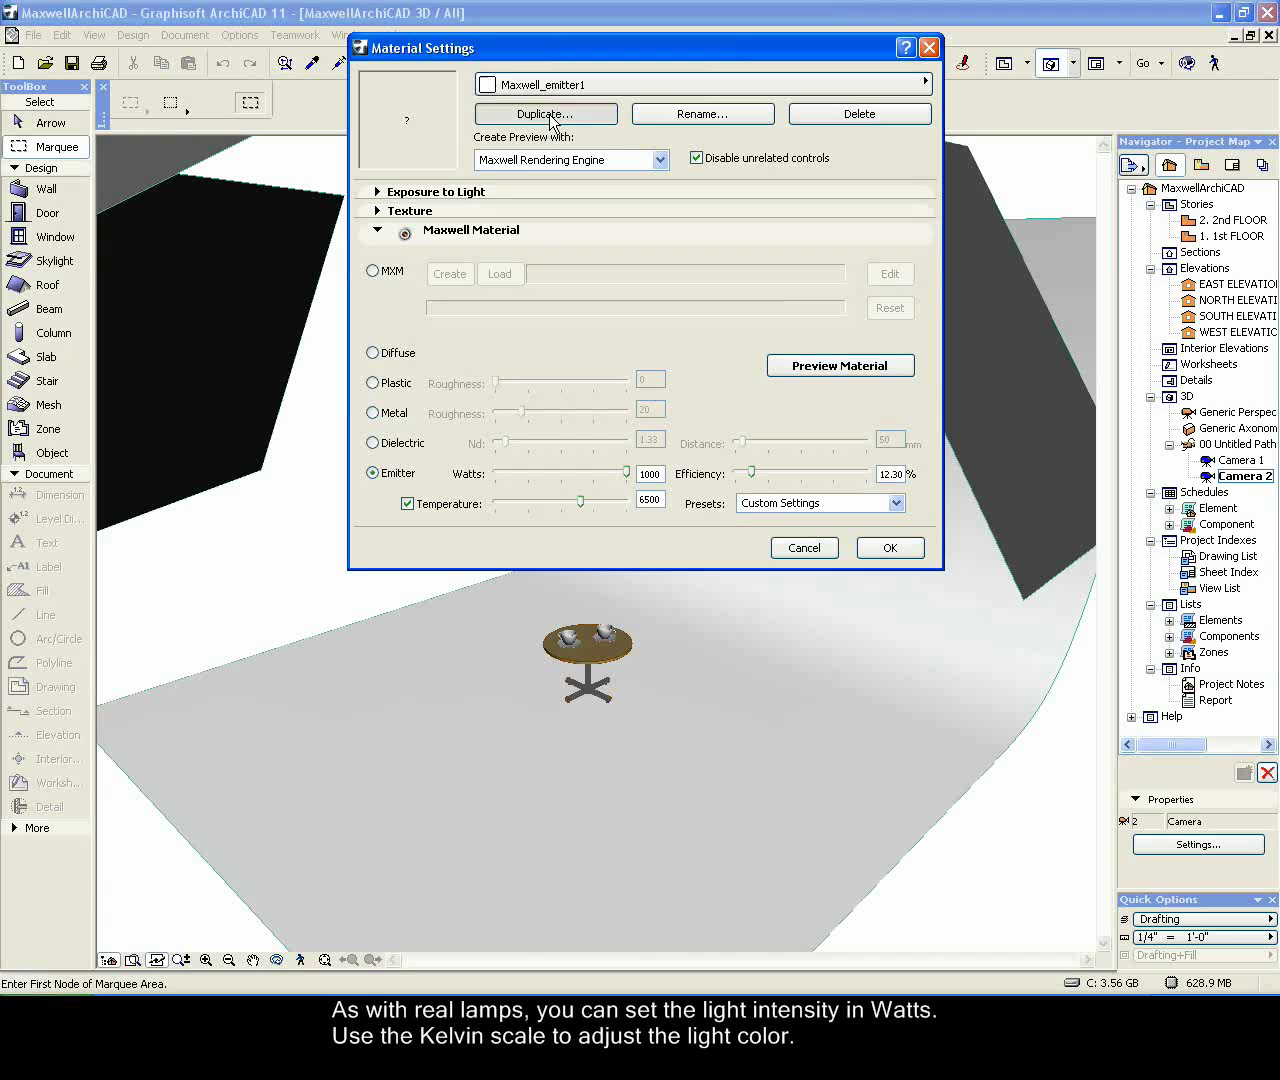
- Create Maxwell_emitter2 from the Metal halide HMI lamp - 400W preset, then select the backdrop
click(662, 363)
key(BackSpace)
key(BackSpace)
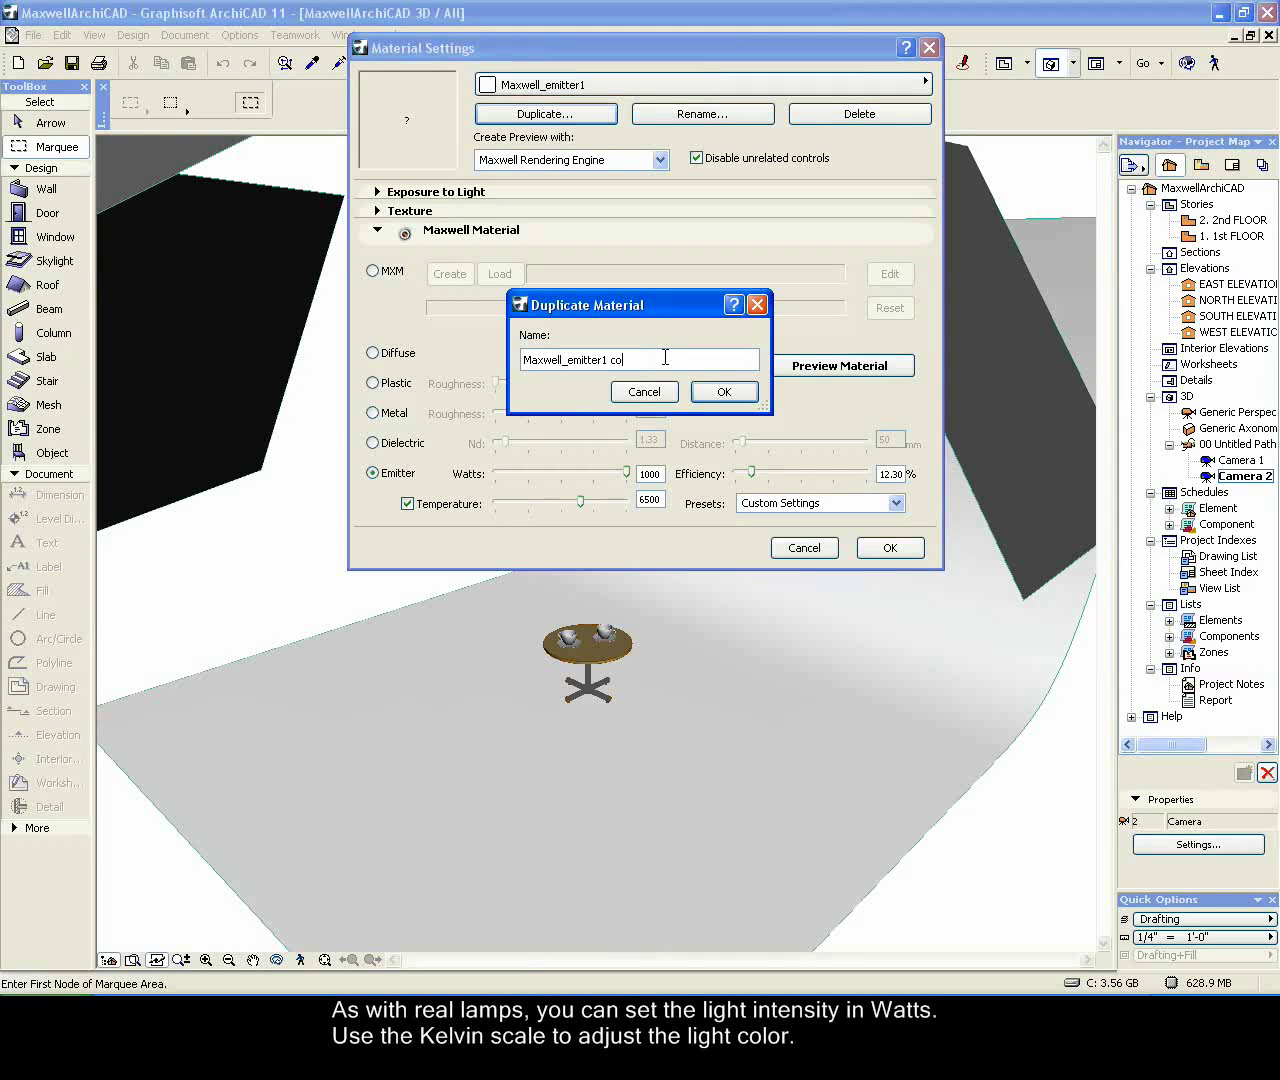
click(740, 391)
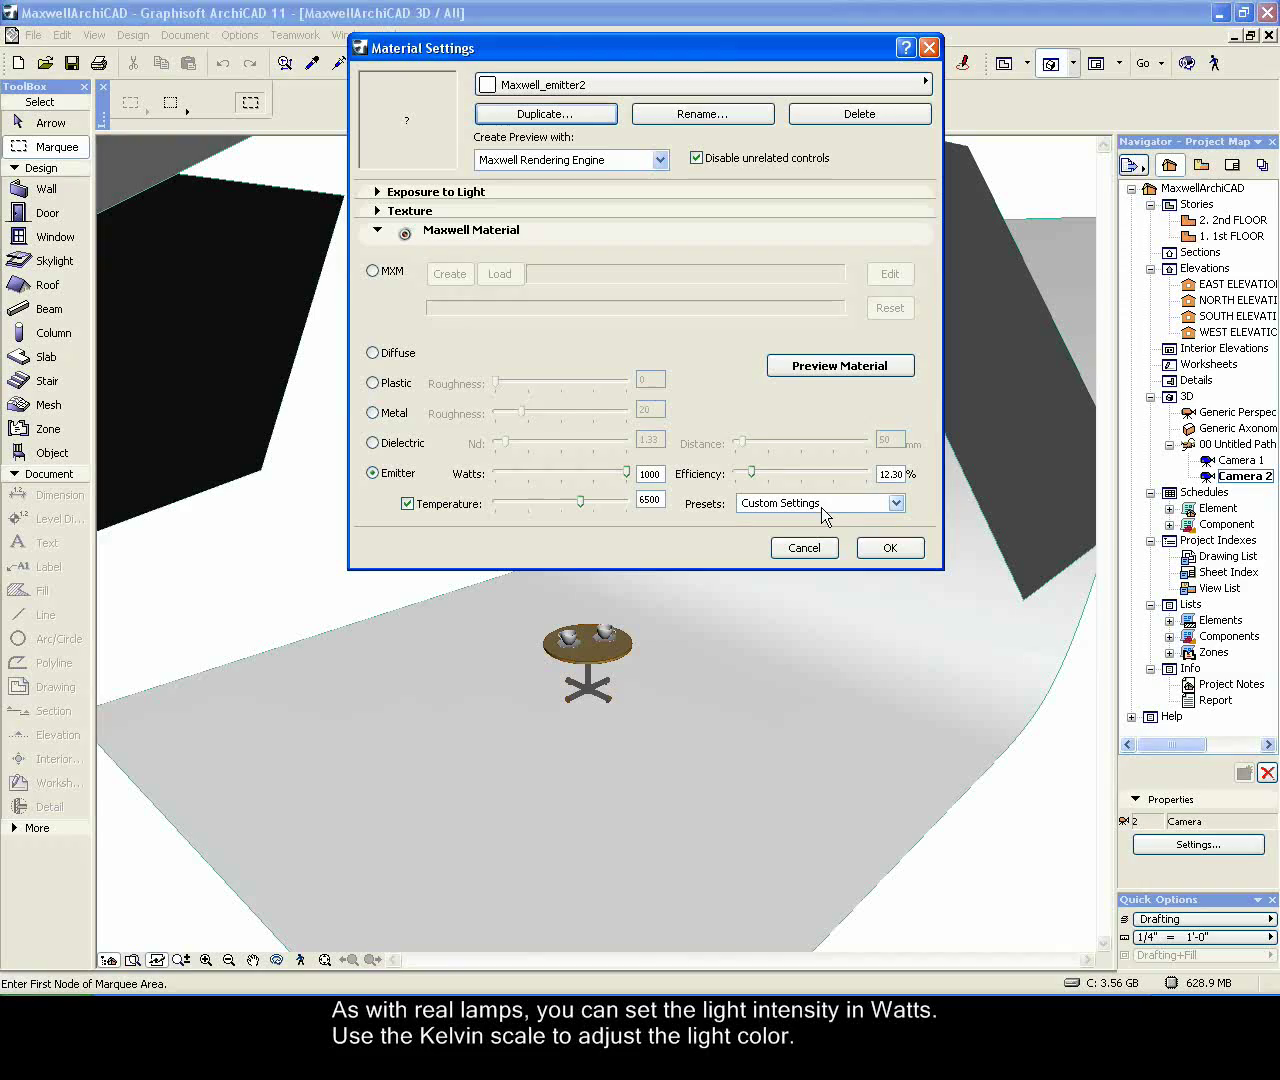
click(896, 503)
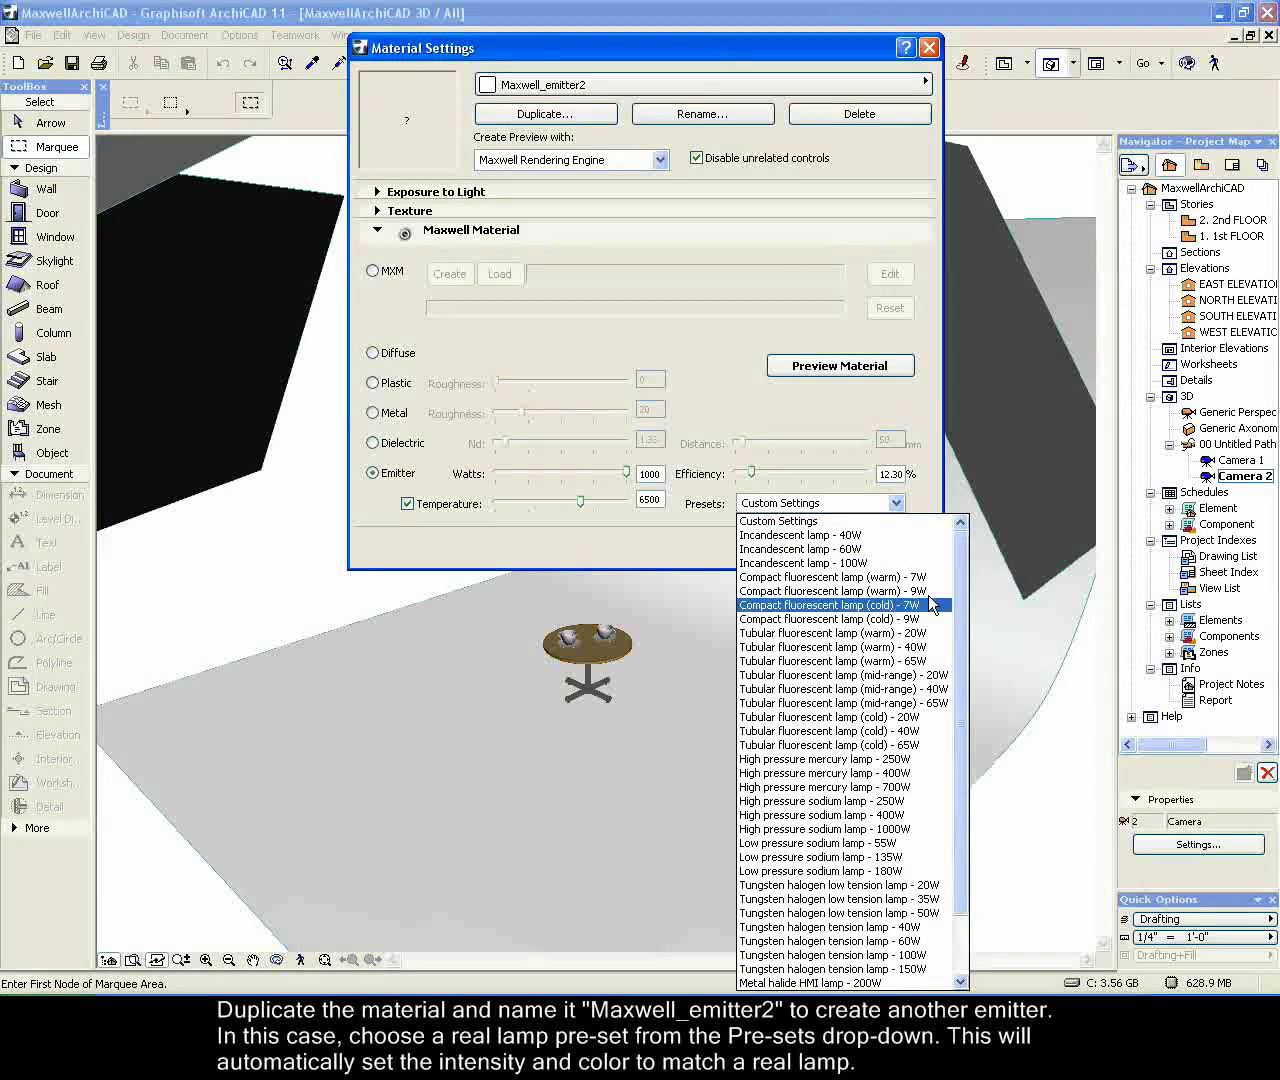
drag(960, 608, 961, 713)
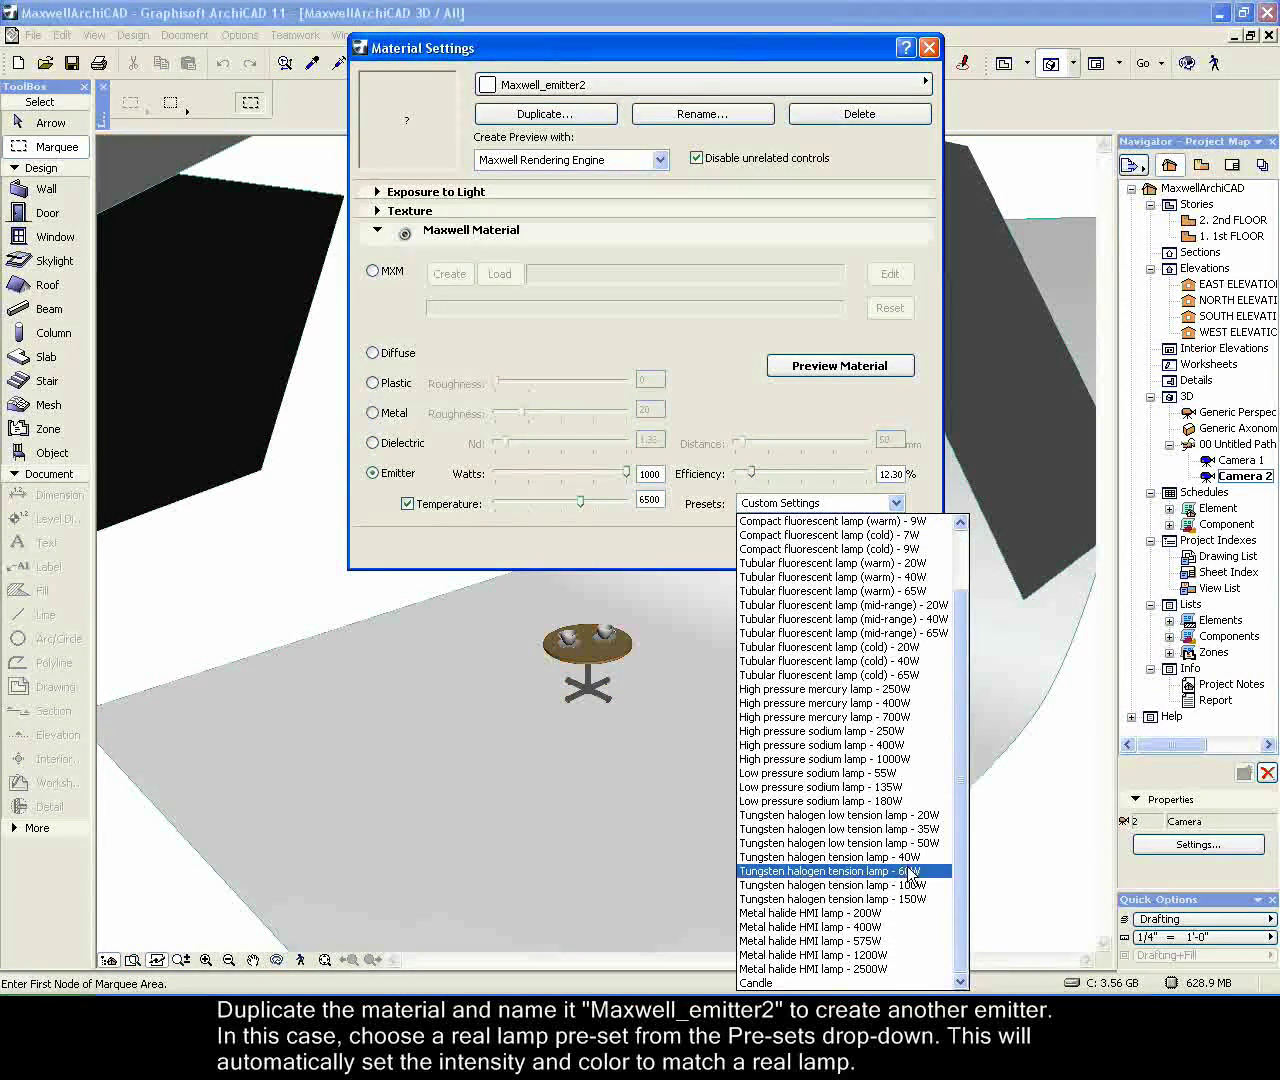
click(800, 927)
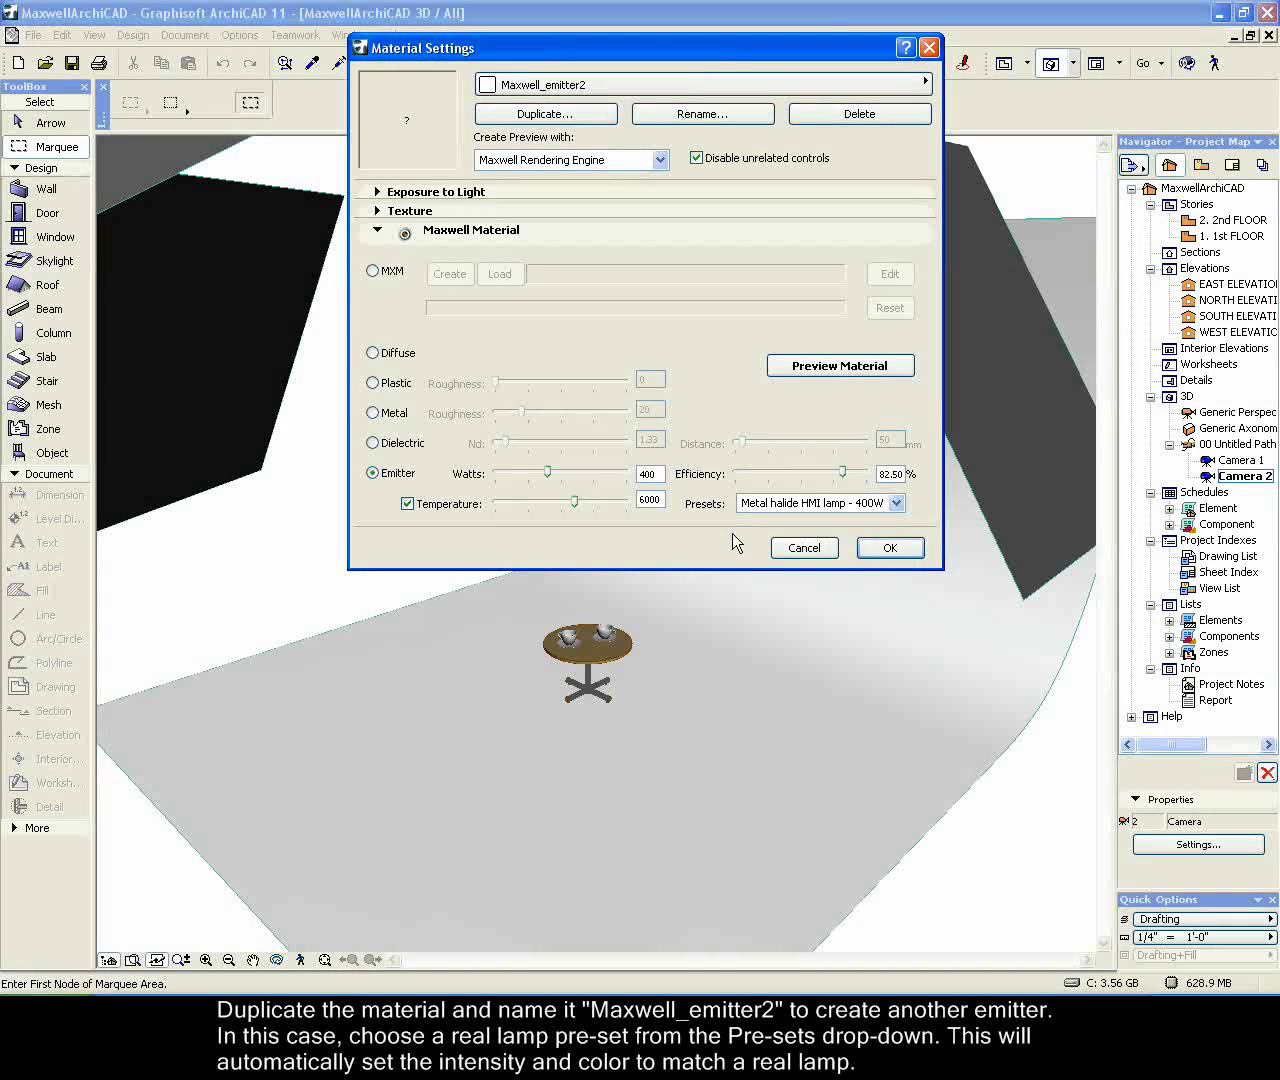
click(890, 548)
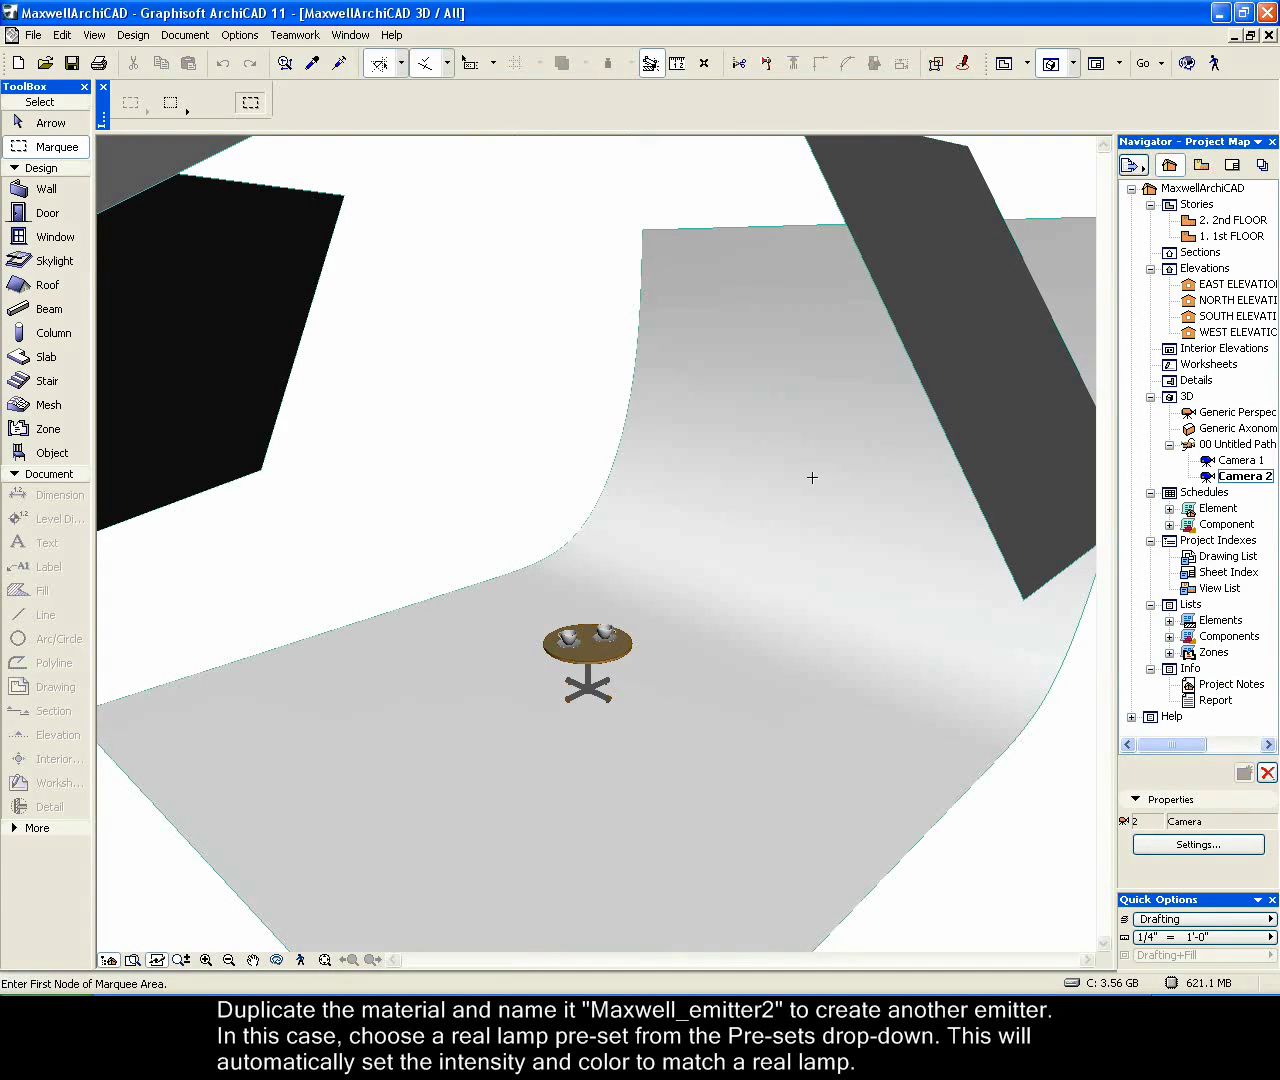
click(50, 122)
click(710, 279)
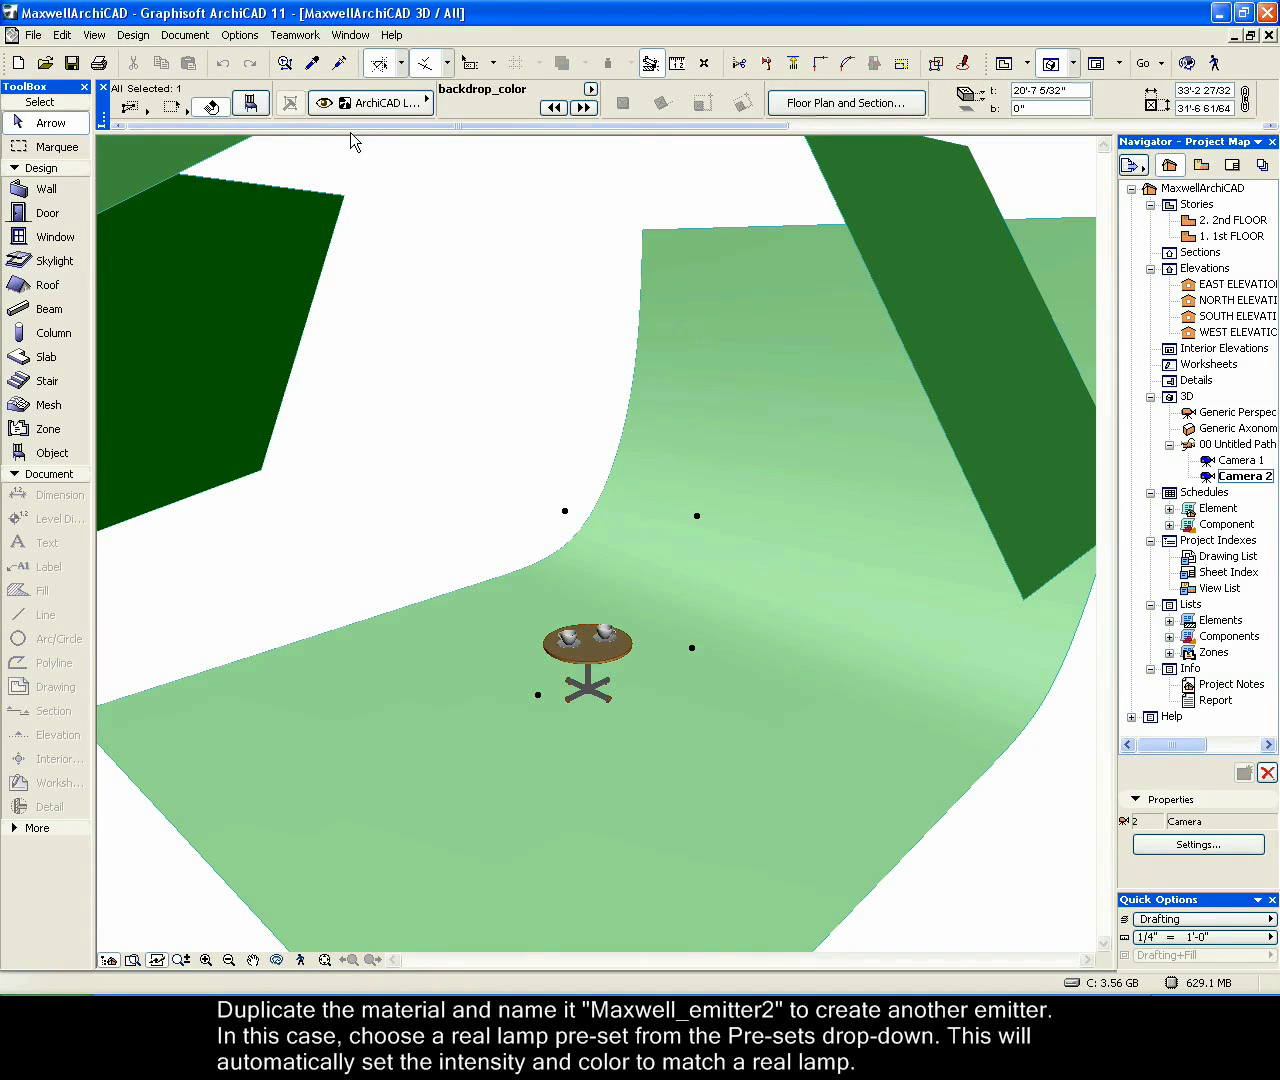
- In the backdrop's settings, assign Maxwell_emitter2 to plane 07 and switch Use AC 07 on
click(250, 103)
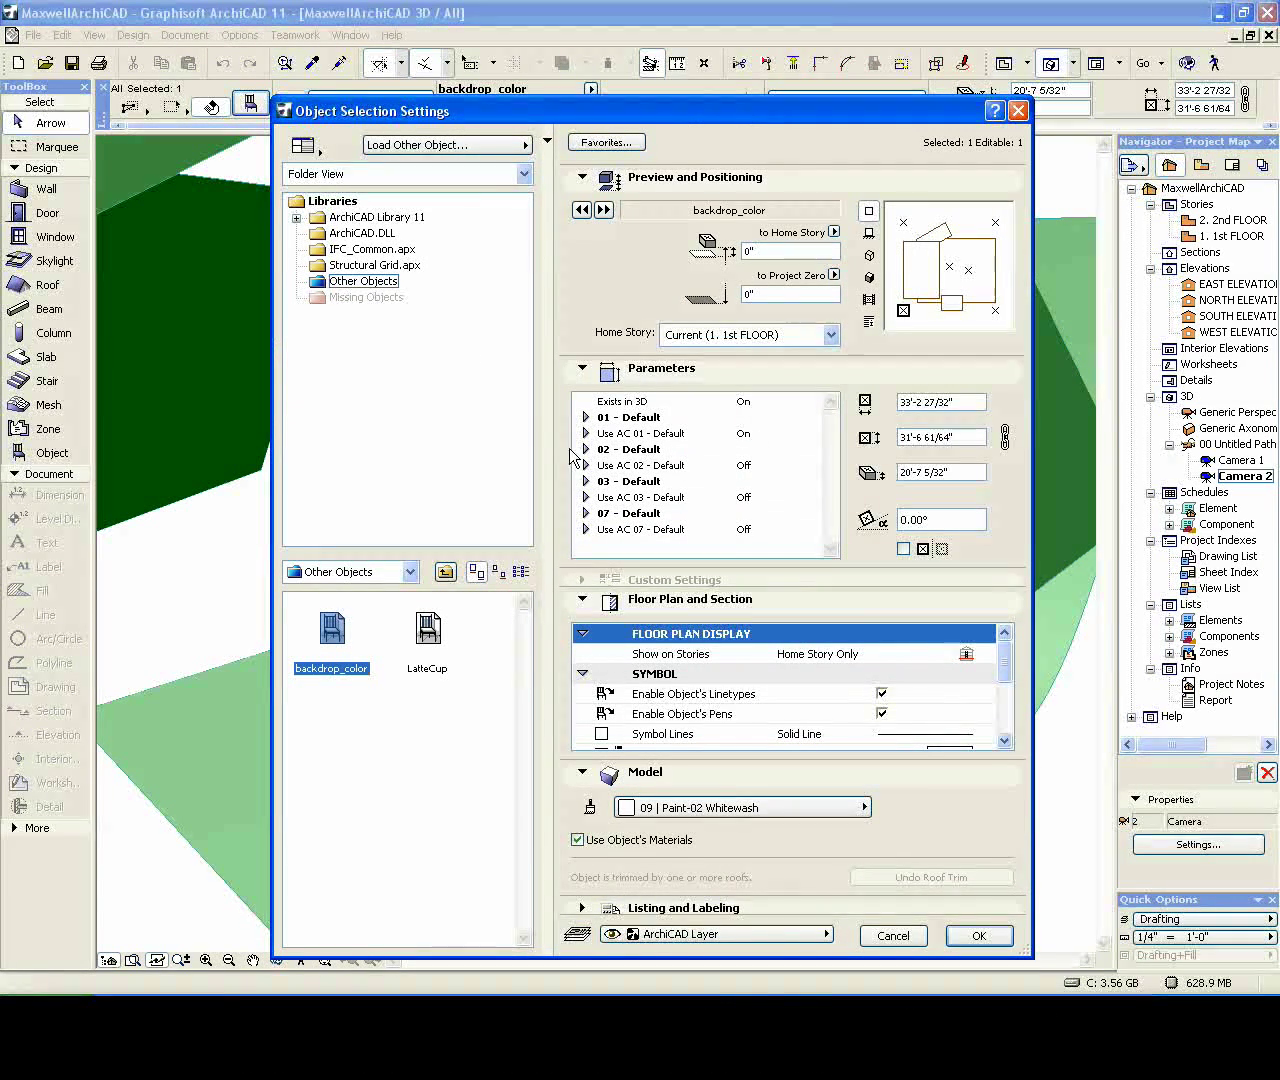
click(587, 530)
click(776, 548)
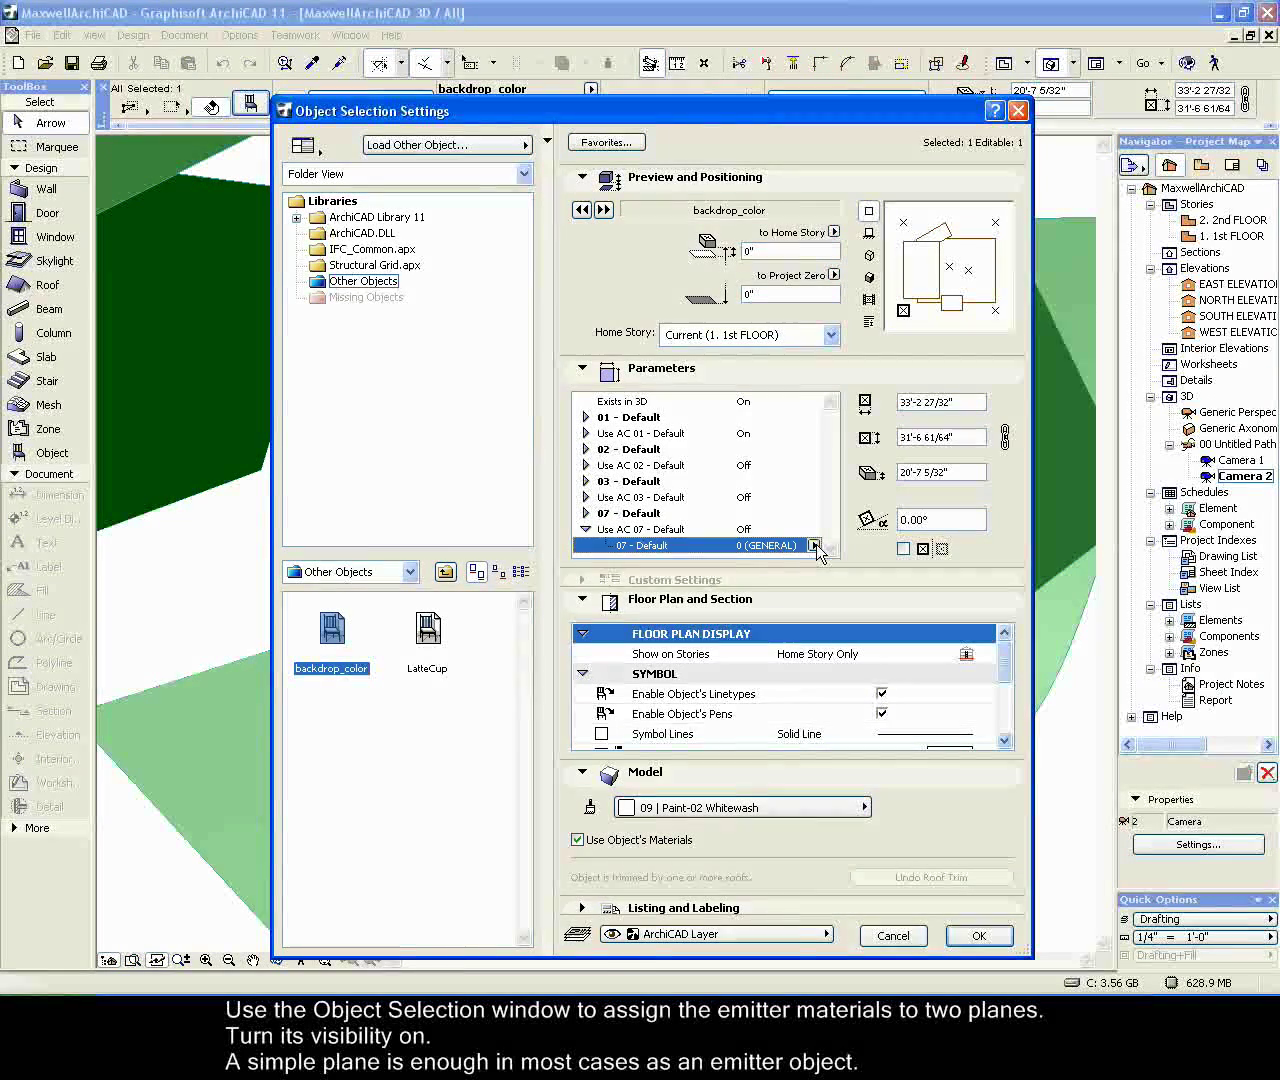
click(814, 545)
click(724, 984)
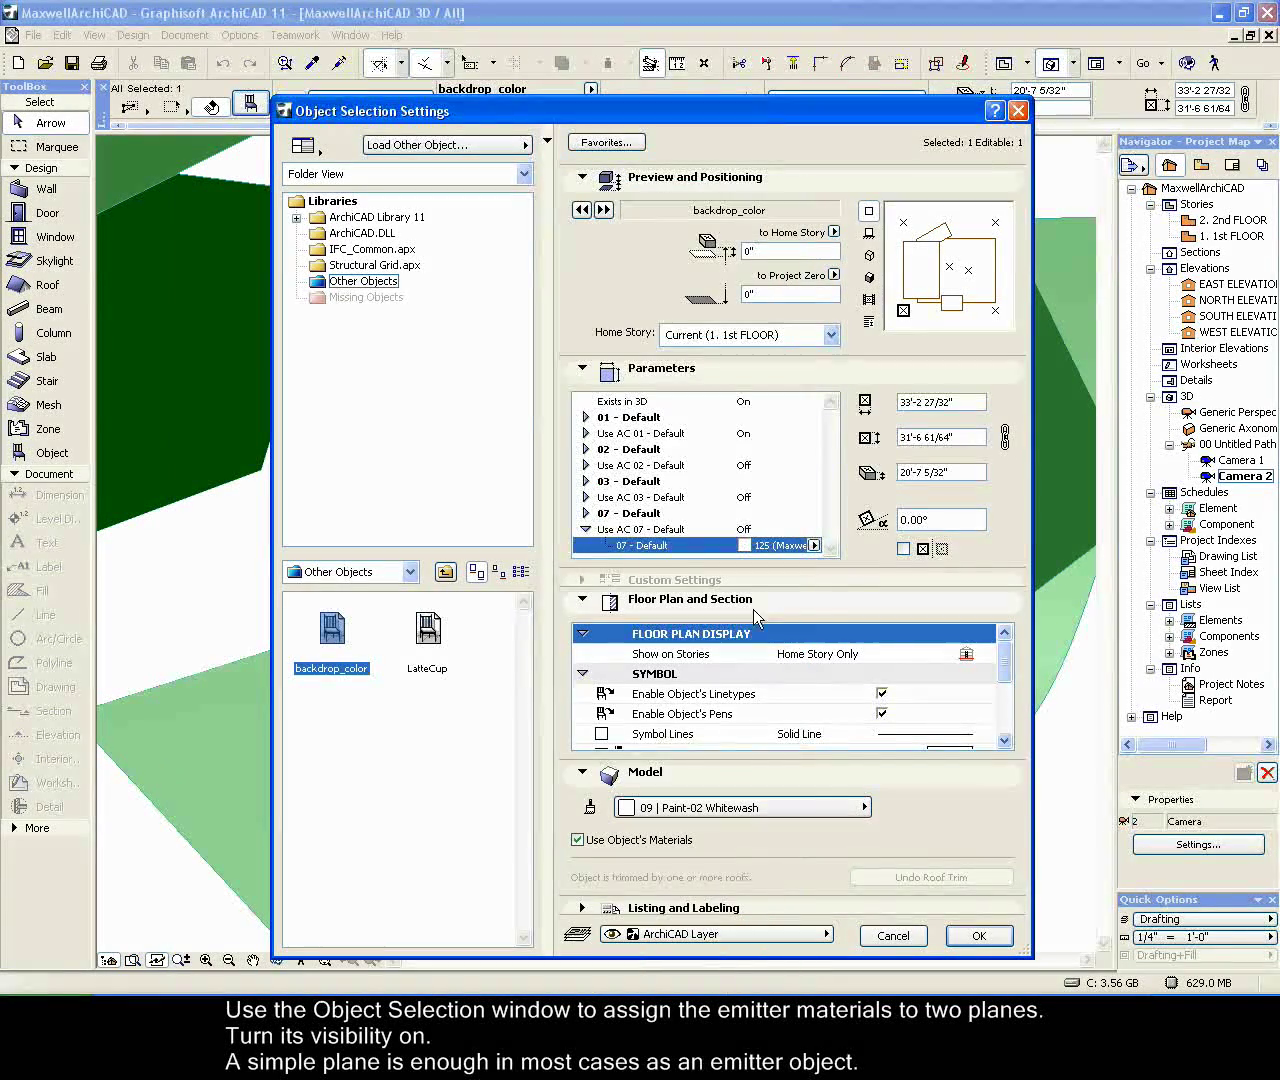
click(815, 530)
click(815, 530)
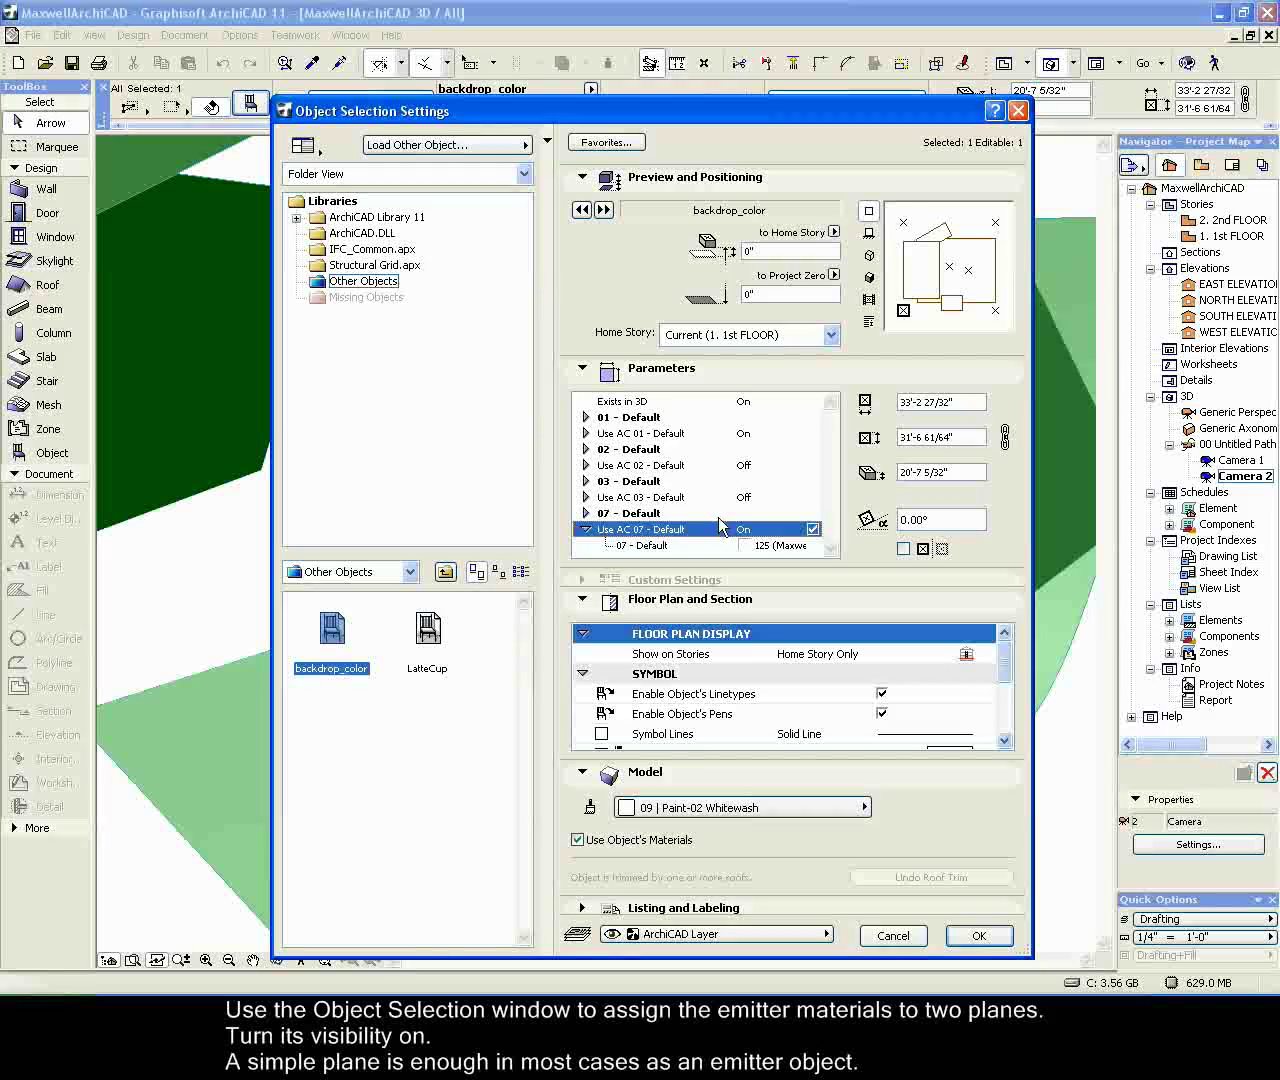
- Assign Maxwell_emitter1 to plane 03, switch Use AC 03 on, and apply the settings
click(640, 498)
click(590, 497)
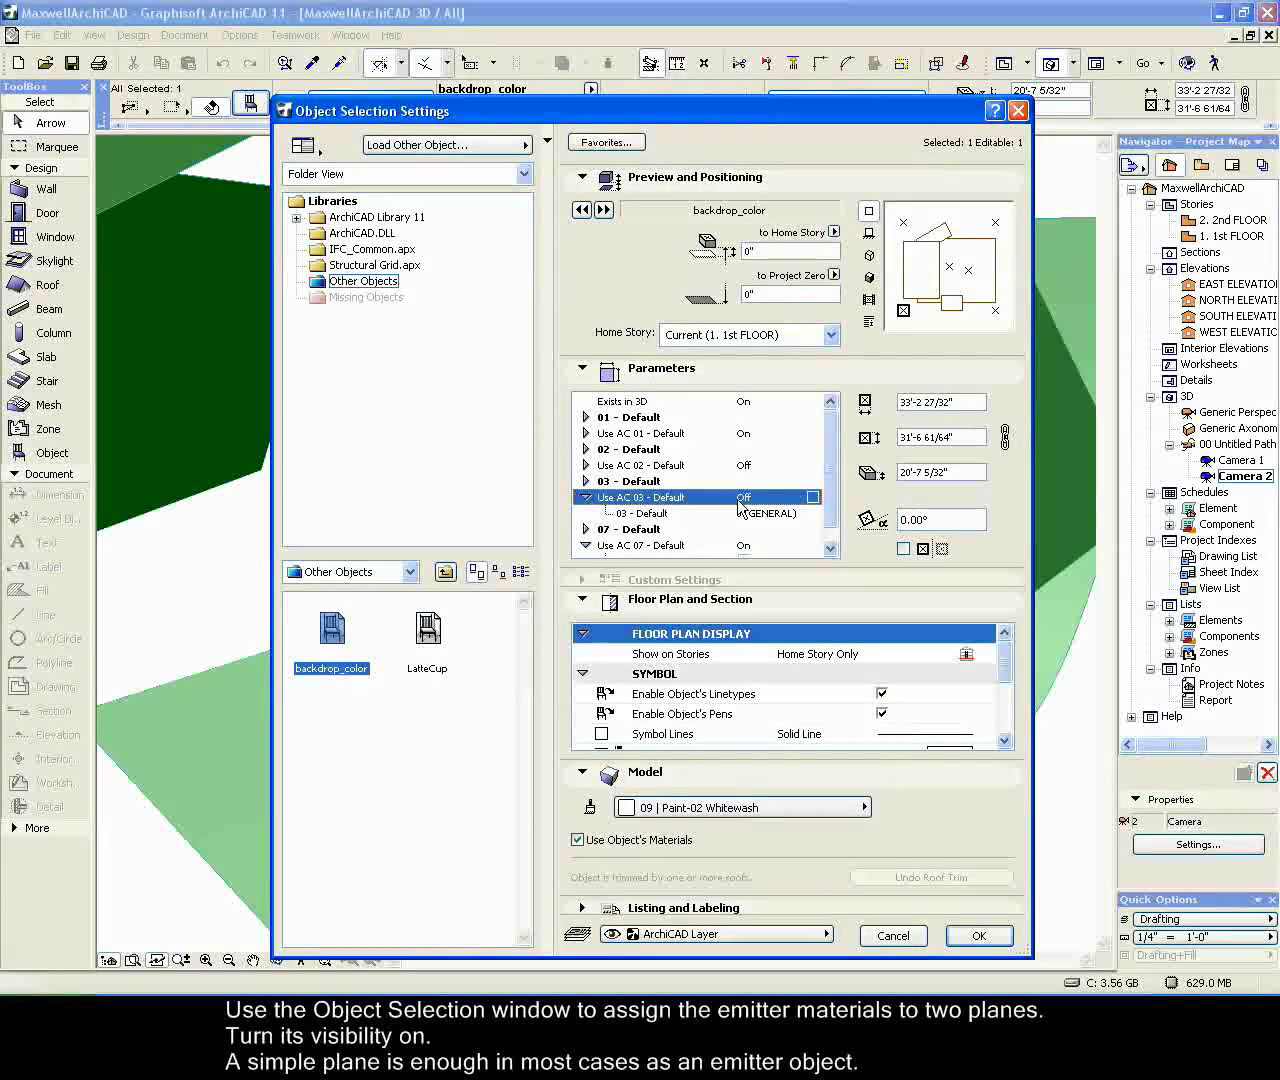
click(785, 514)
click(814, 514)
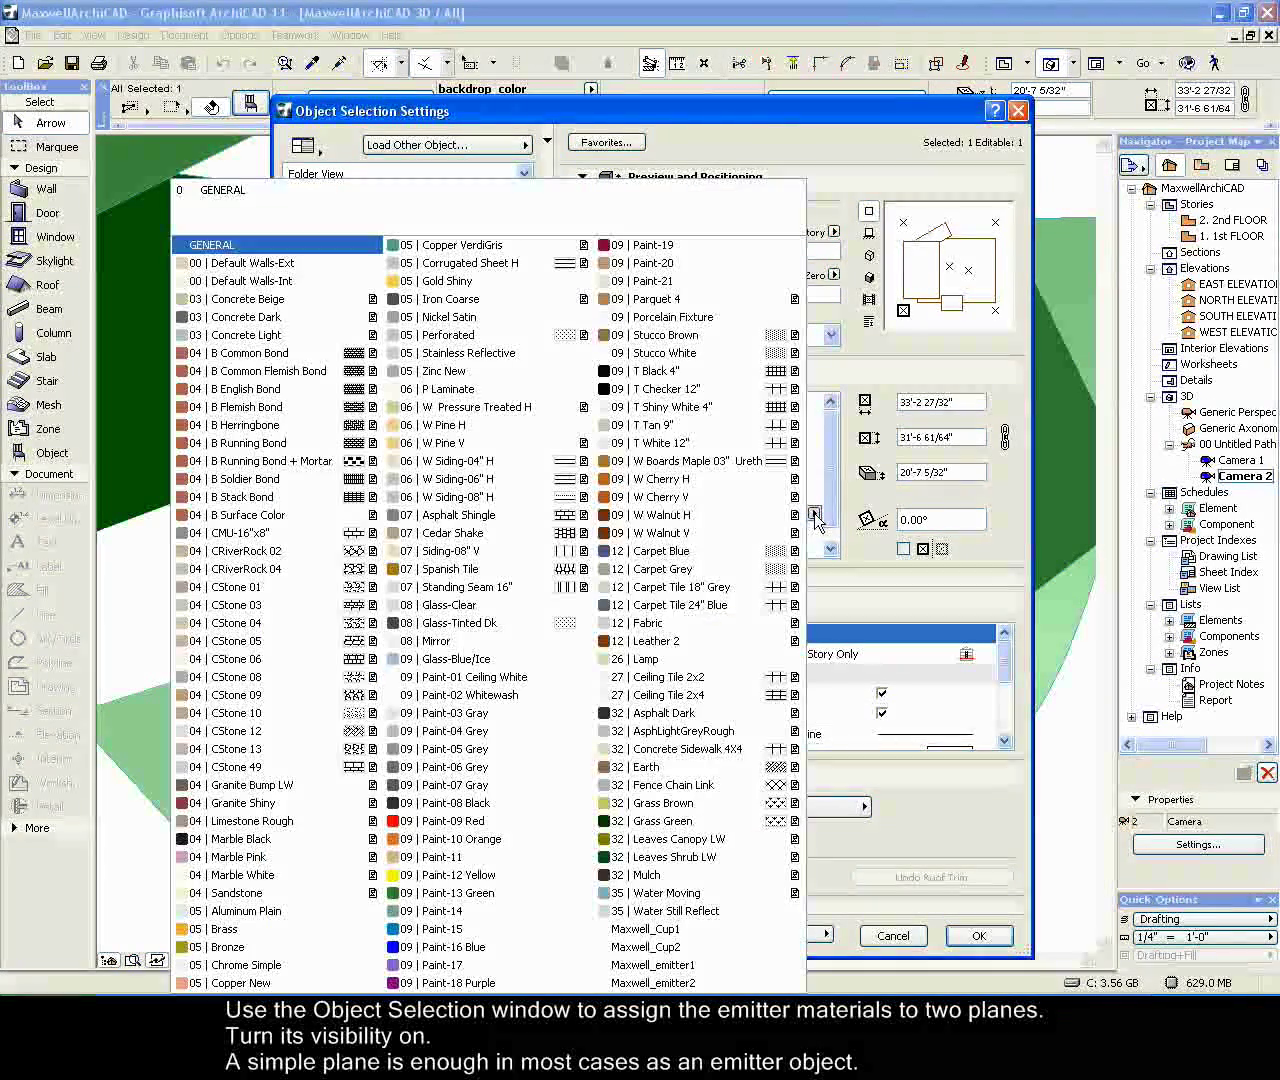
click(725, 966)
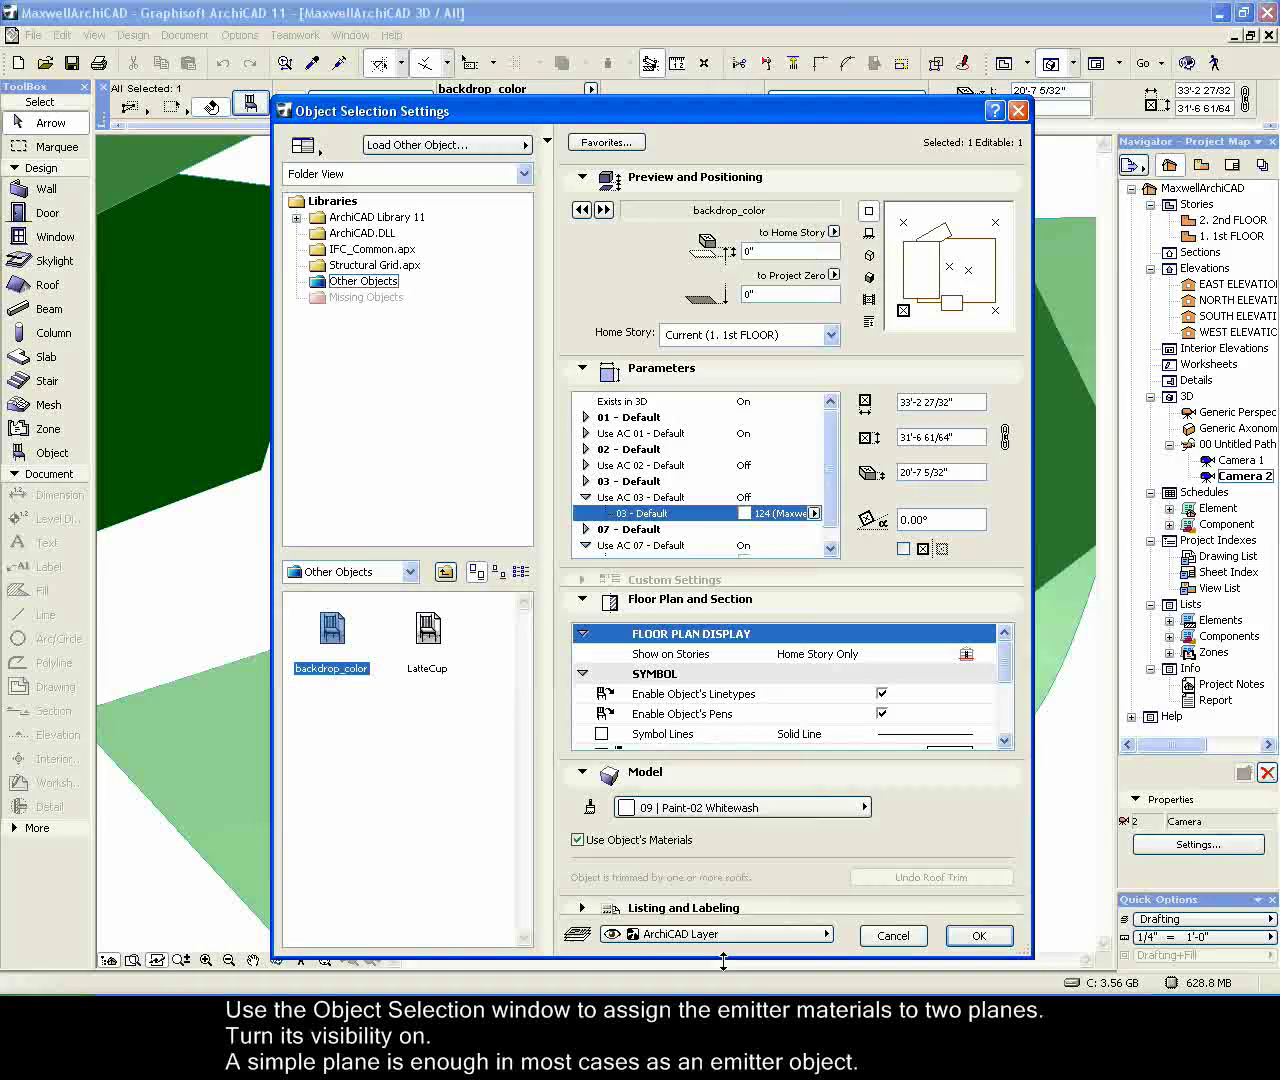
click(660, 497)
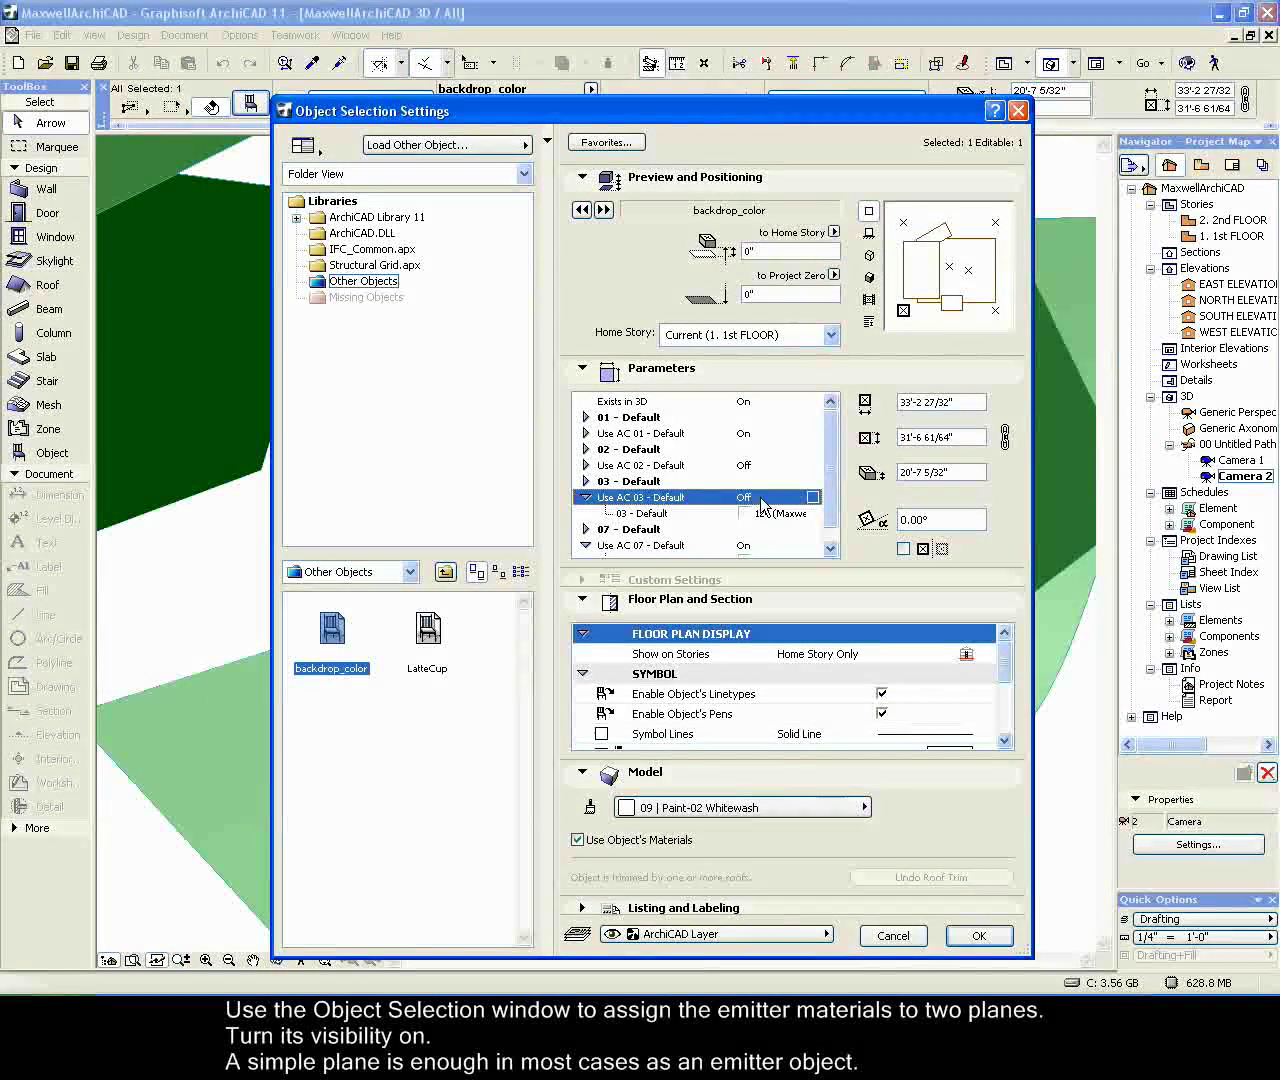
click(813, 497)
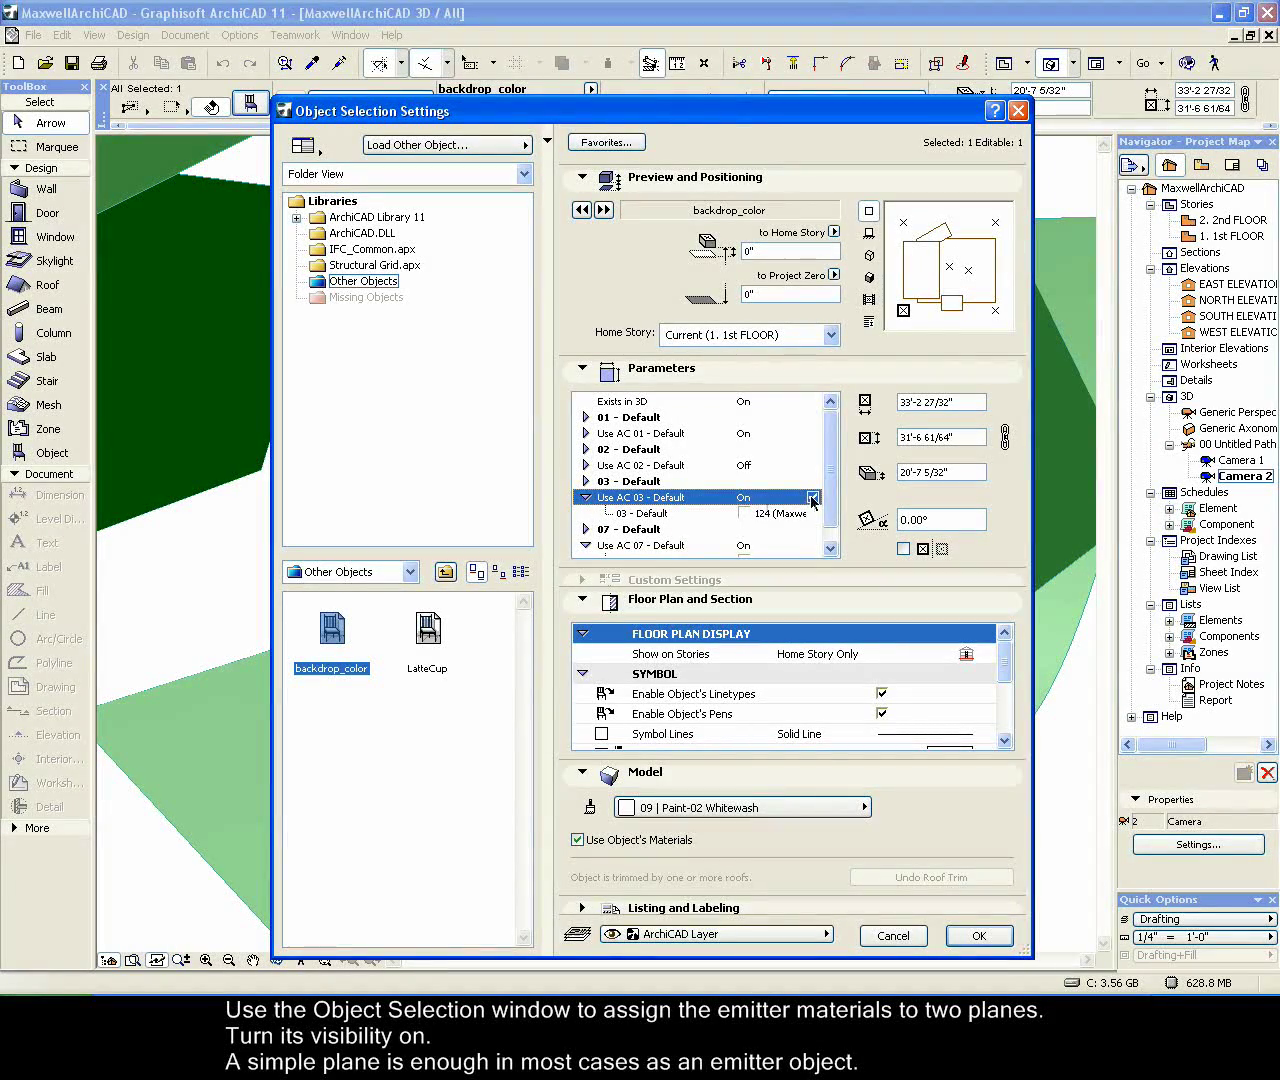
click(981, 935)
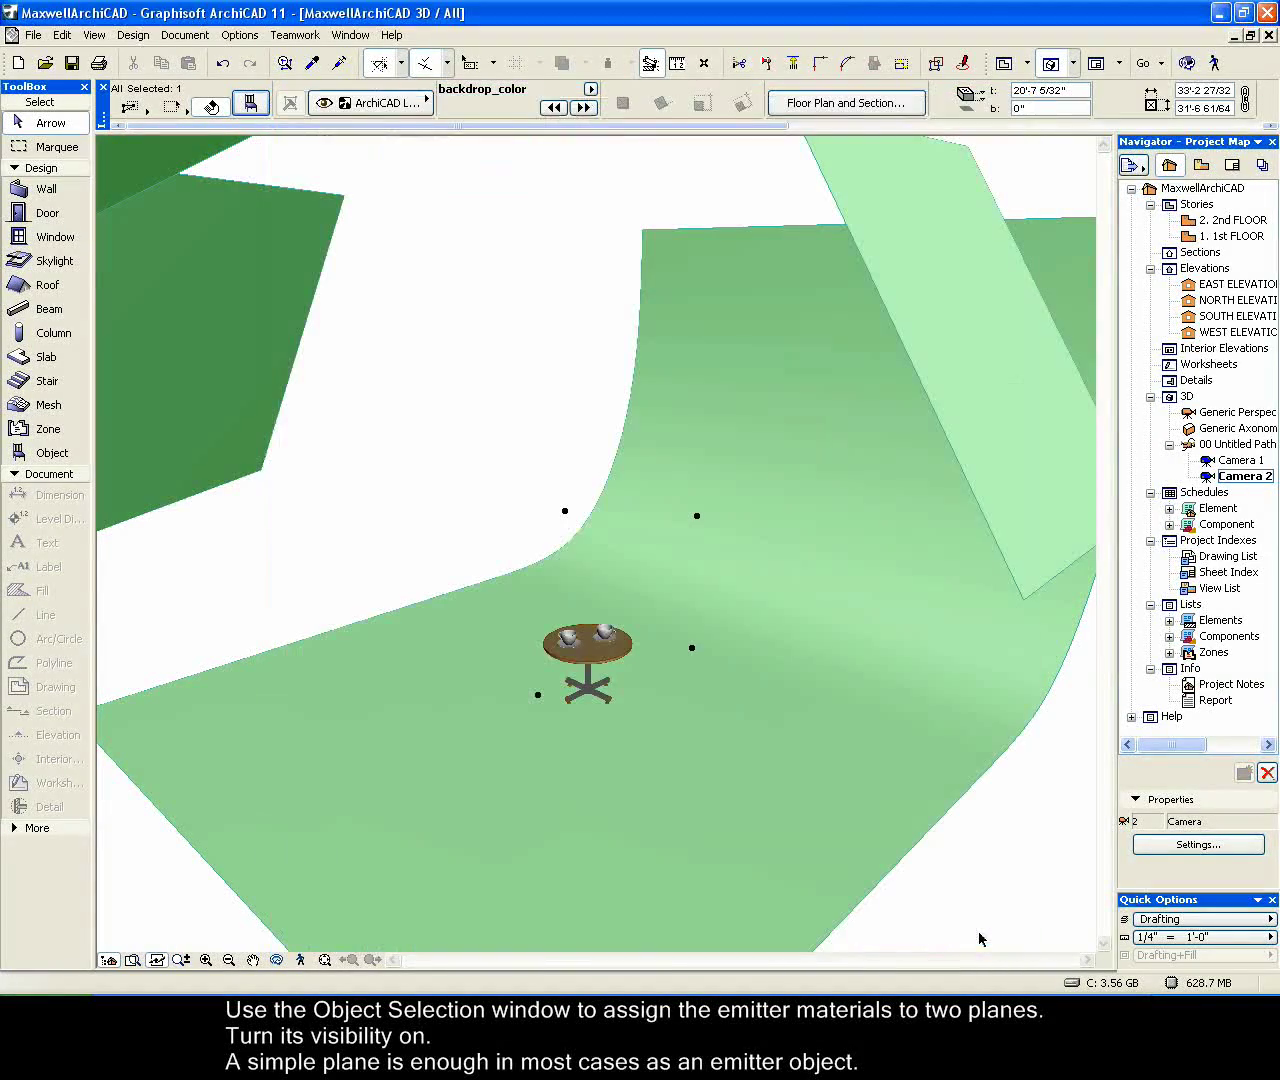
- Render the Camera 1 two-cup view in Maxwell with PhotoRender Projection
double_click(1236, 462)
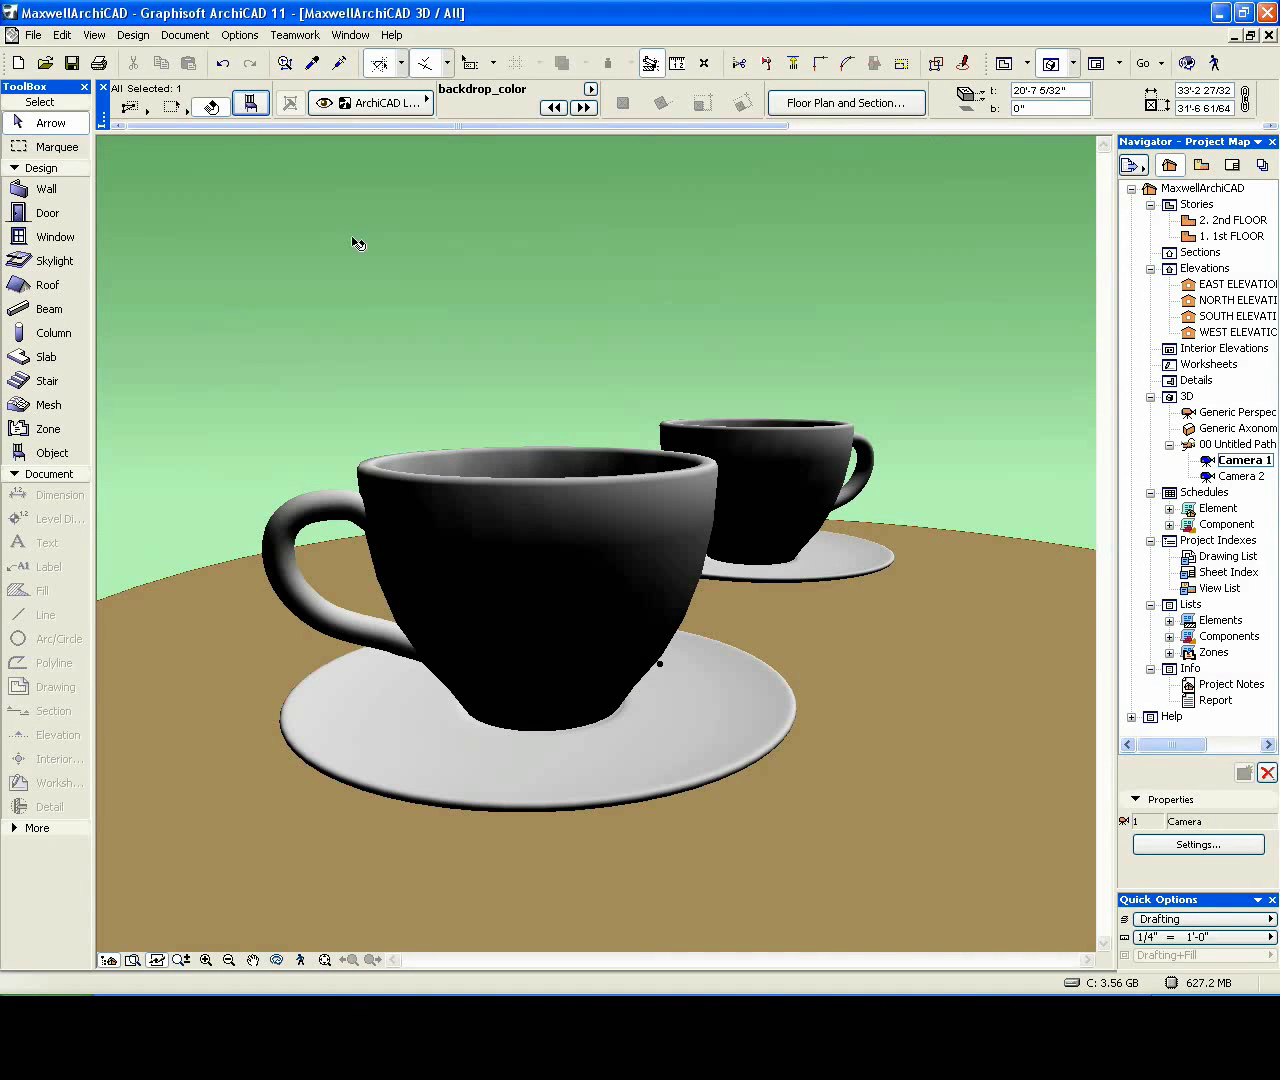
click(186, 35)
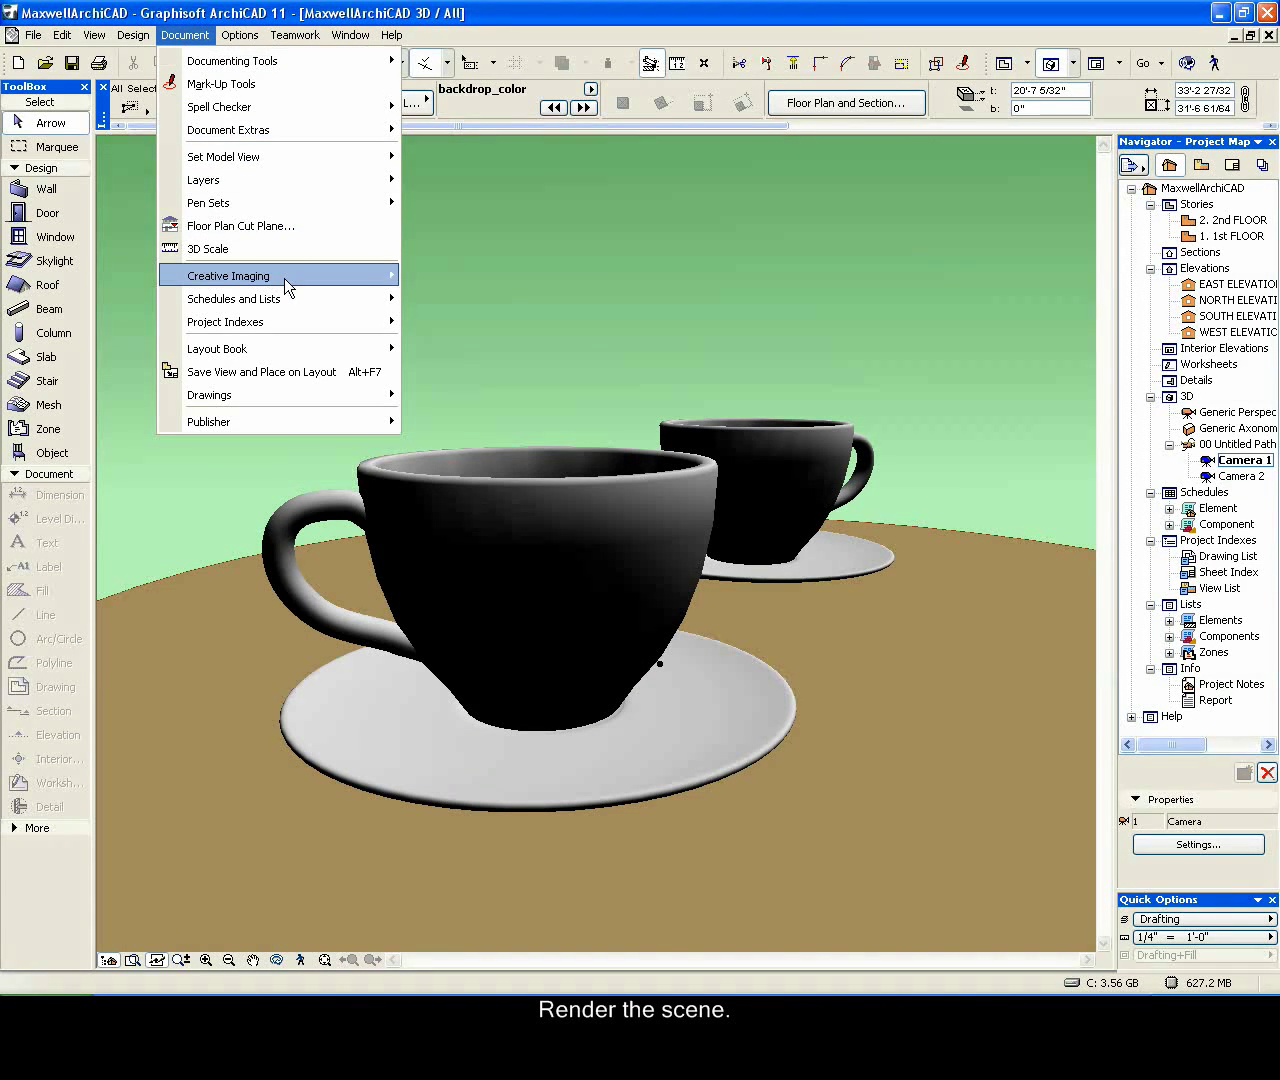
mouse_move(288, 287)
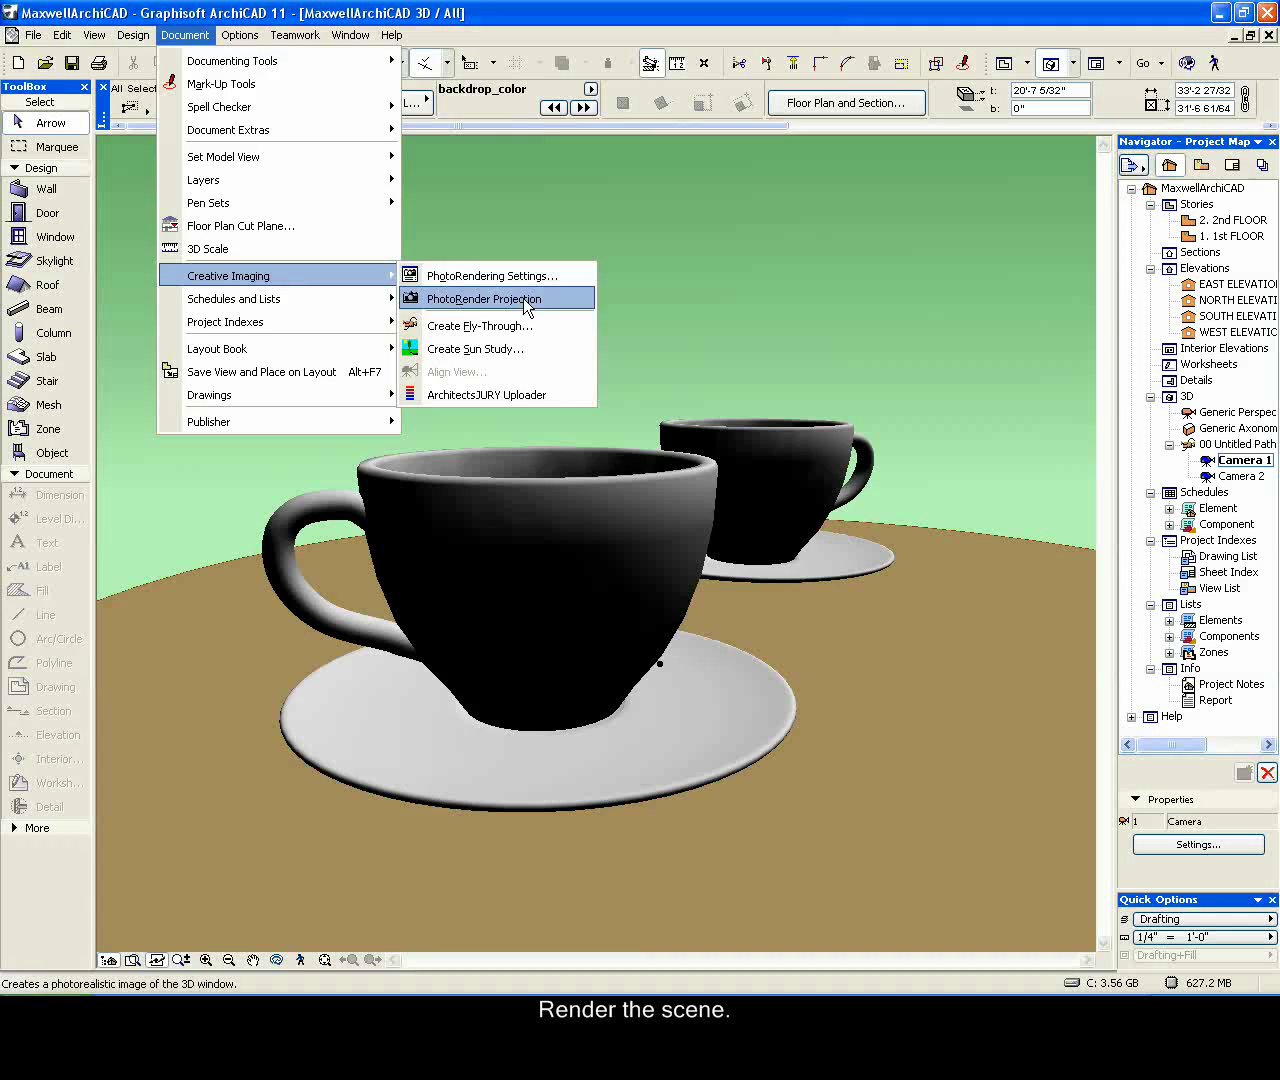
click(527, 299)
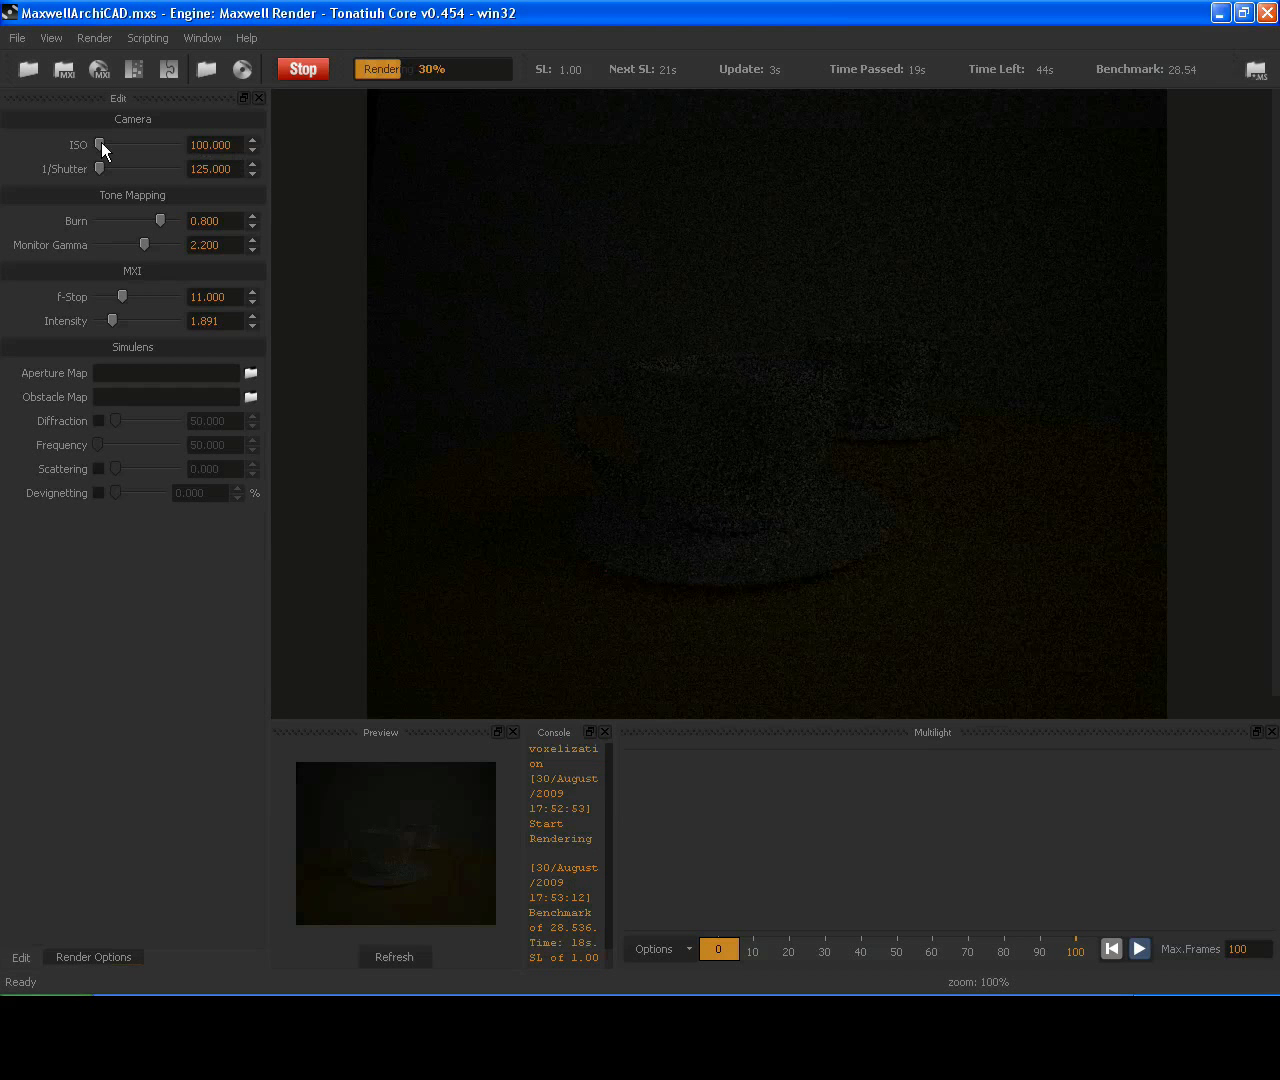
- Set ISO to 2431, f-Stop to 5 and shutter to 102, then refresh the render
drag(101, 143, 159, 143)
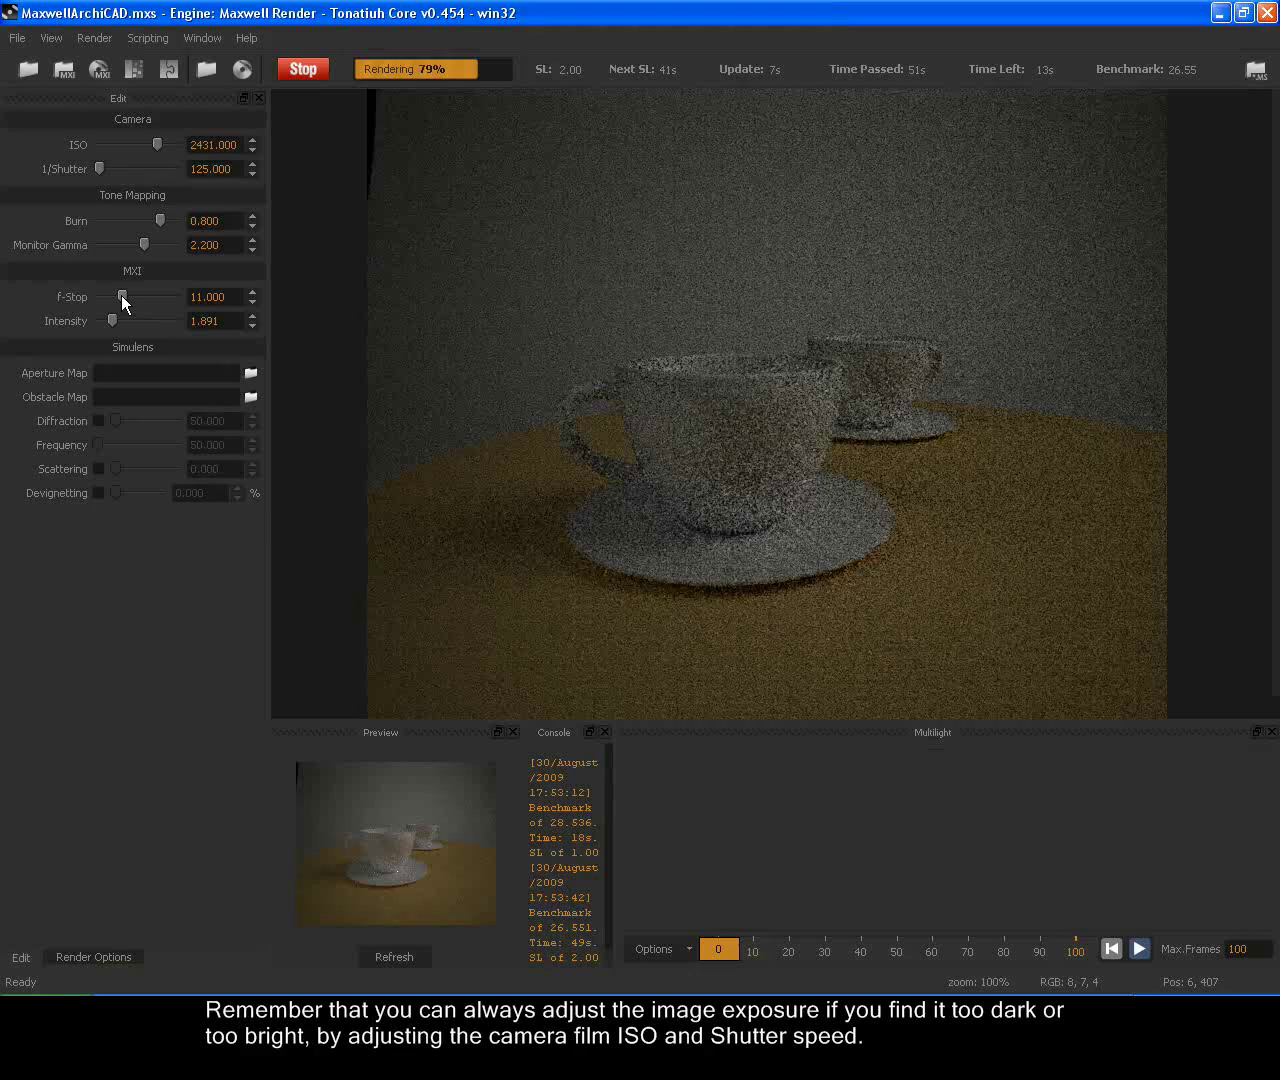
drag(121, 295, 107, 296)
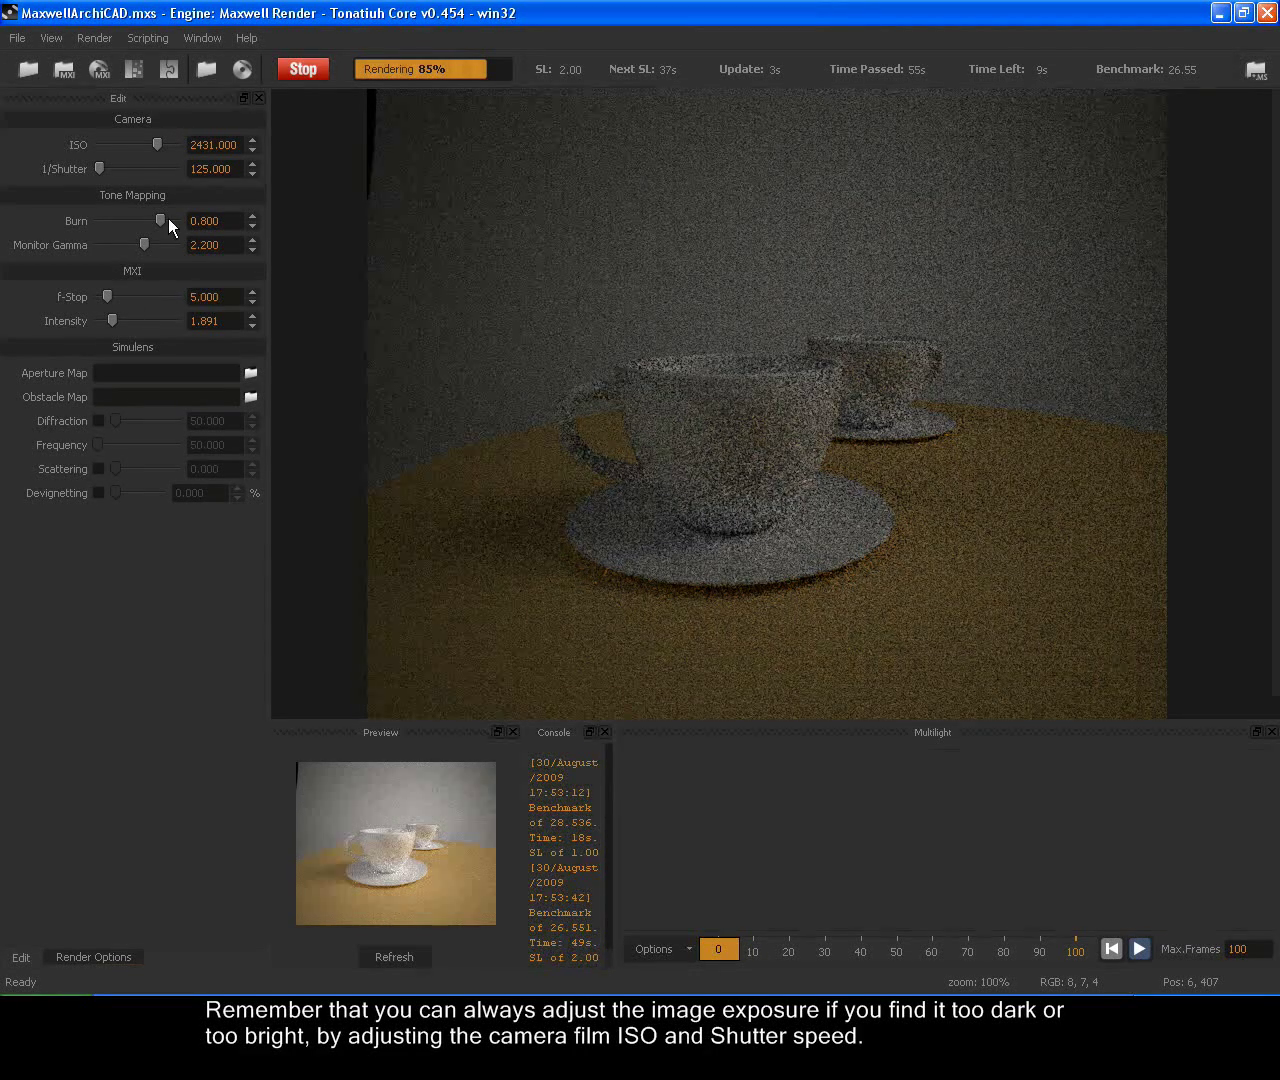
drag(98, 171, 98, 171)
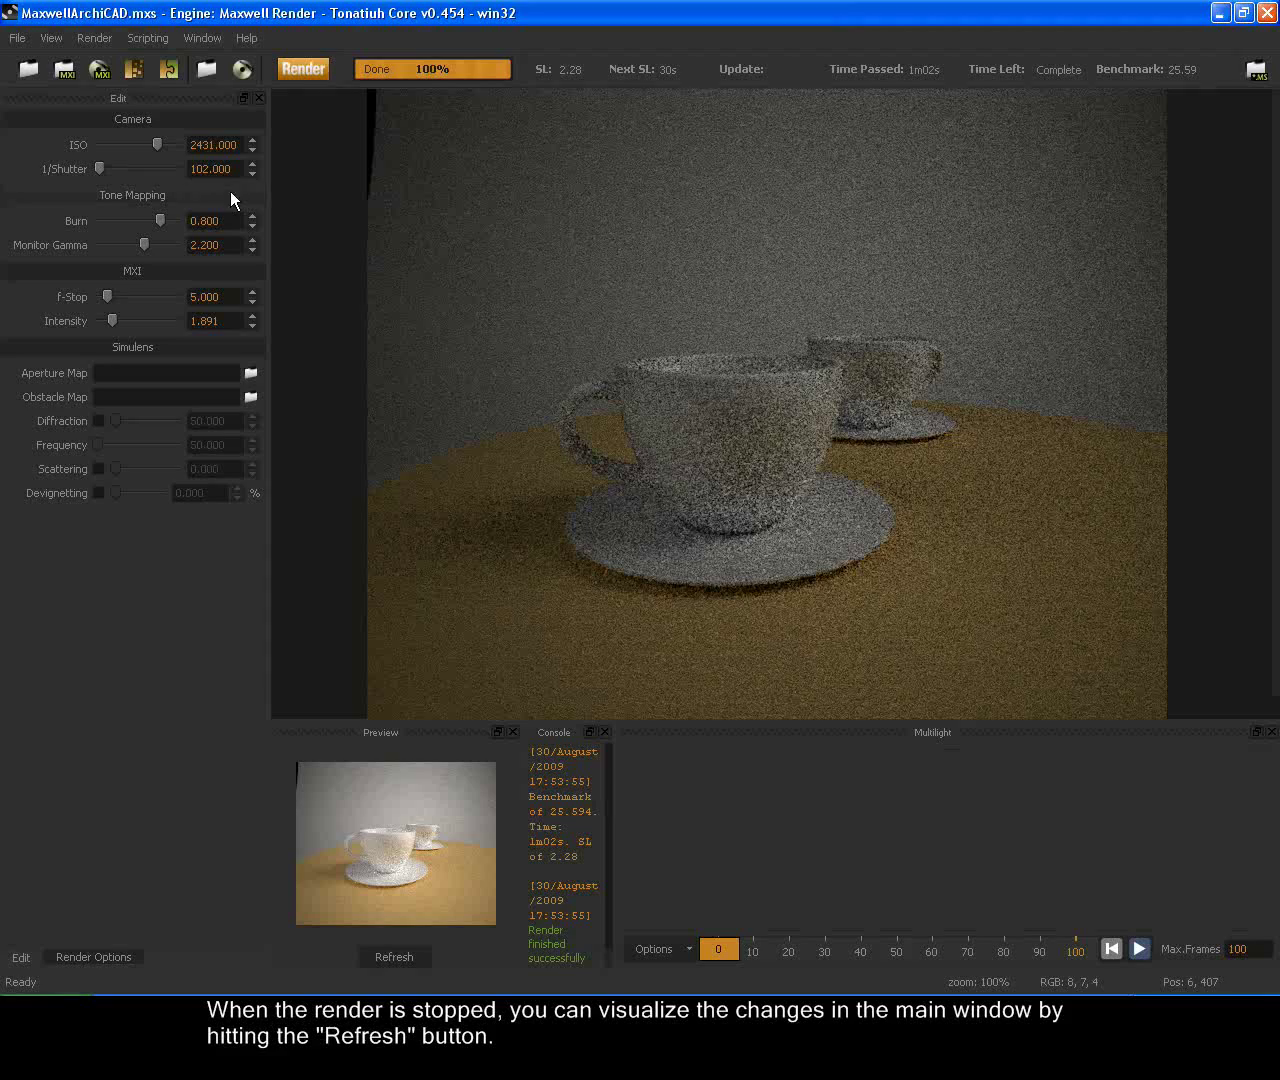
click(400, 962)
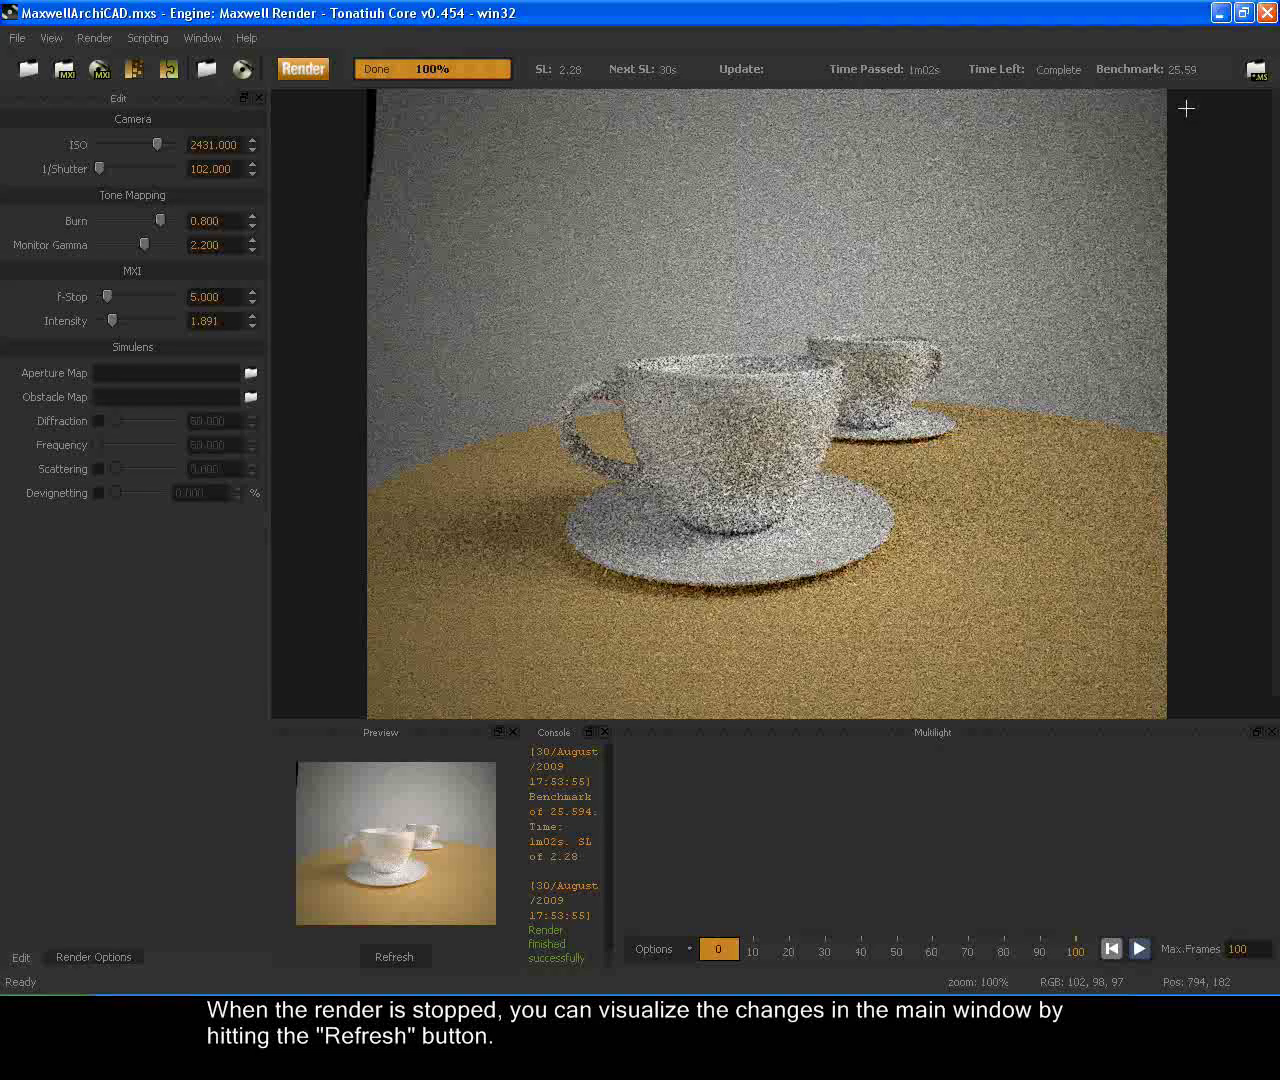
- Close Maxwell and the picture window, then enable MultiLight in PhotoRendering Settings
click(1268, 13)
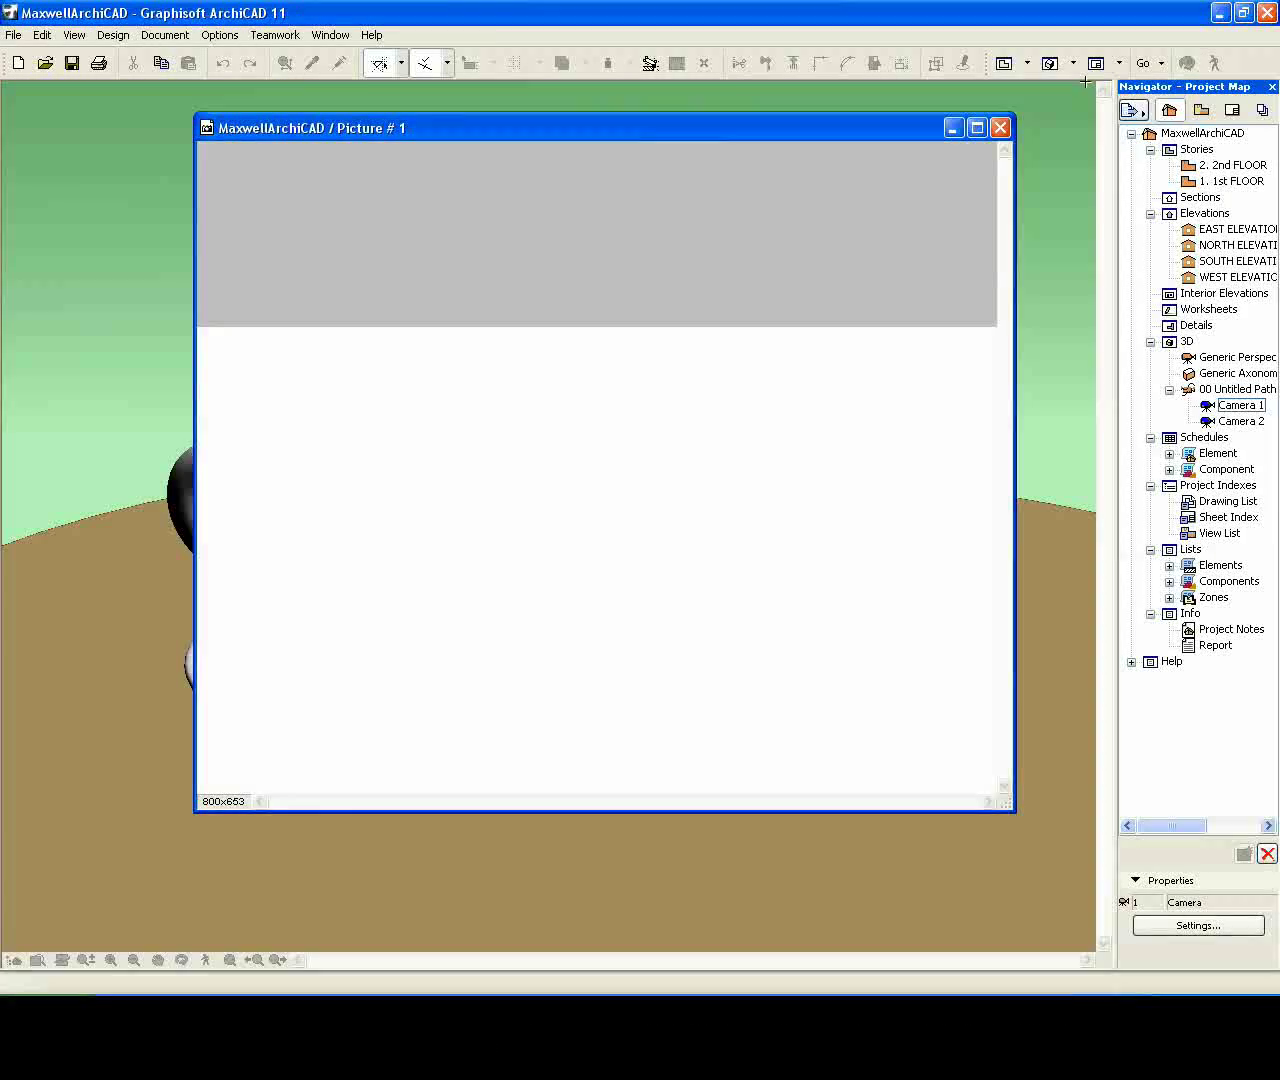
click(997, 126)
click(185, 35)
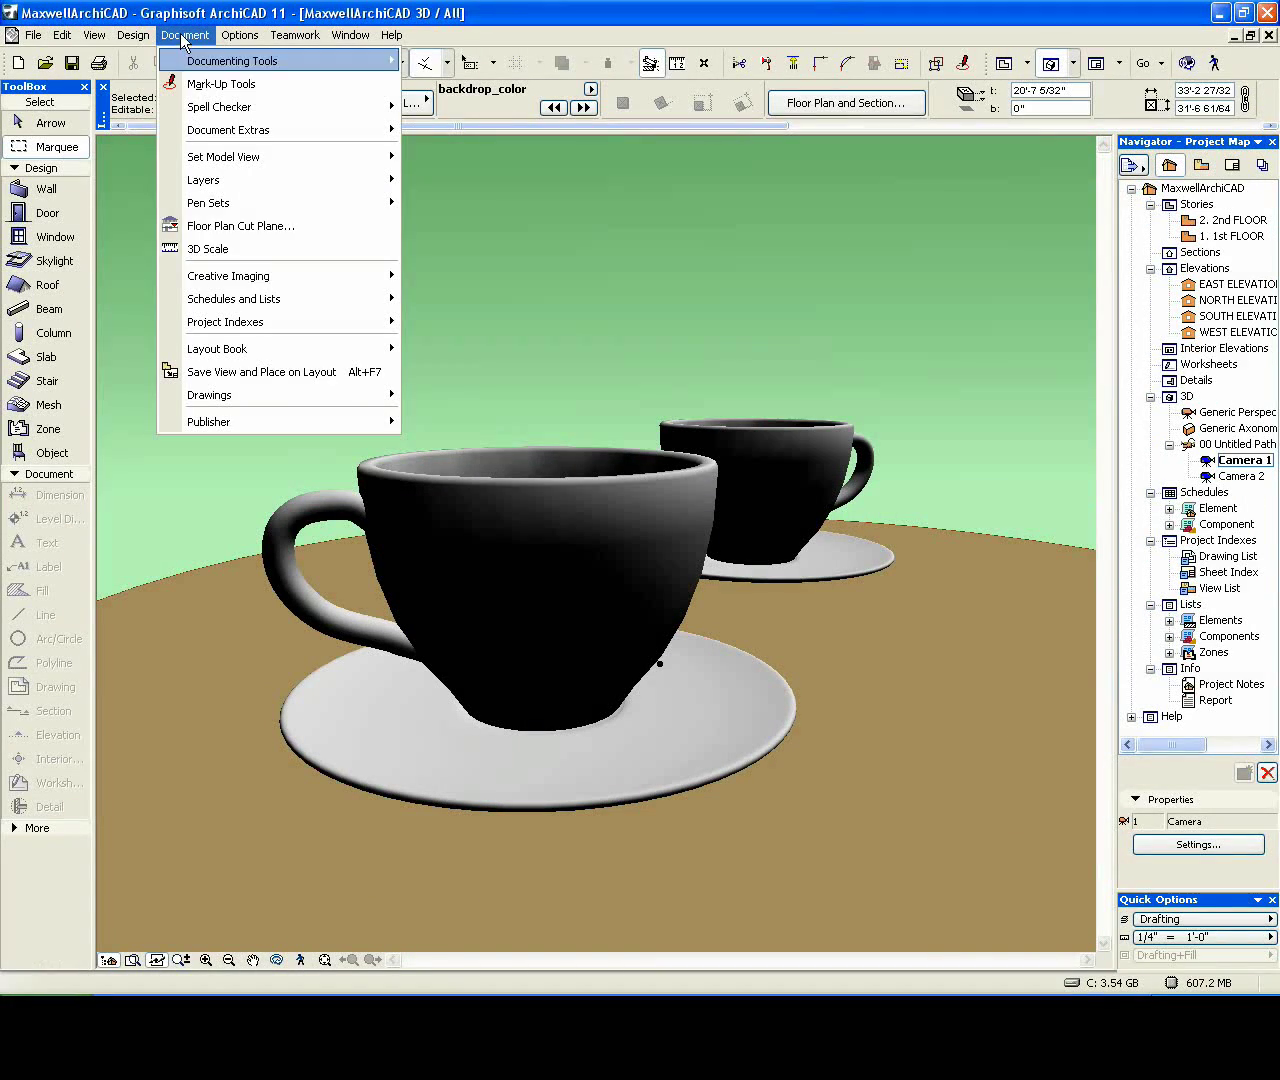
mouse_move(258, 276)
click(473, 277)
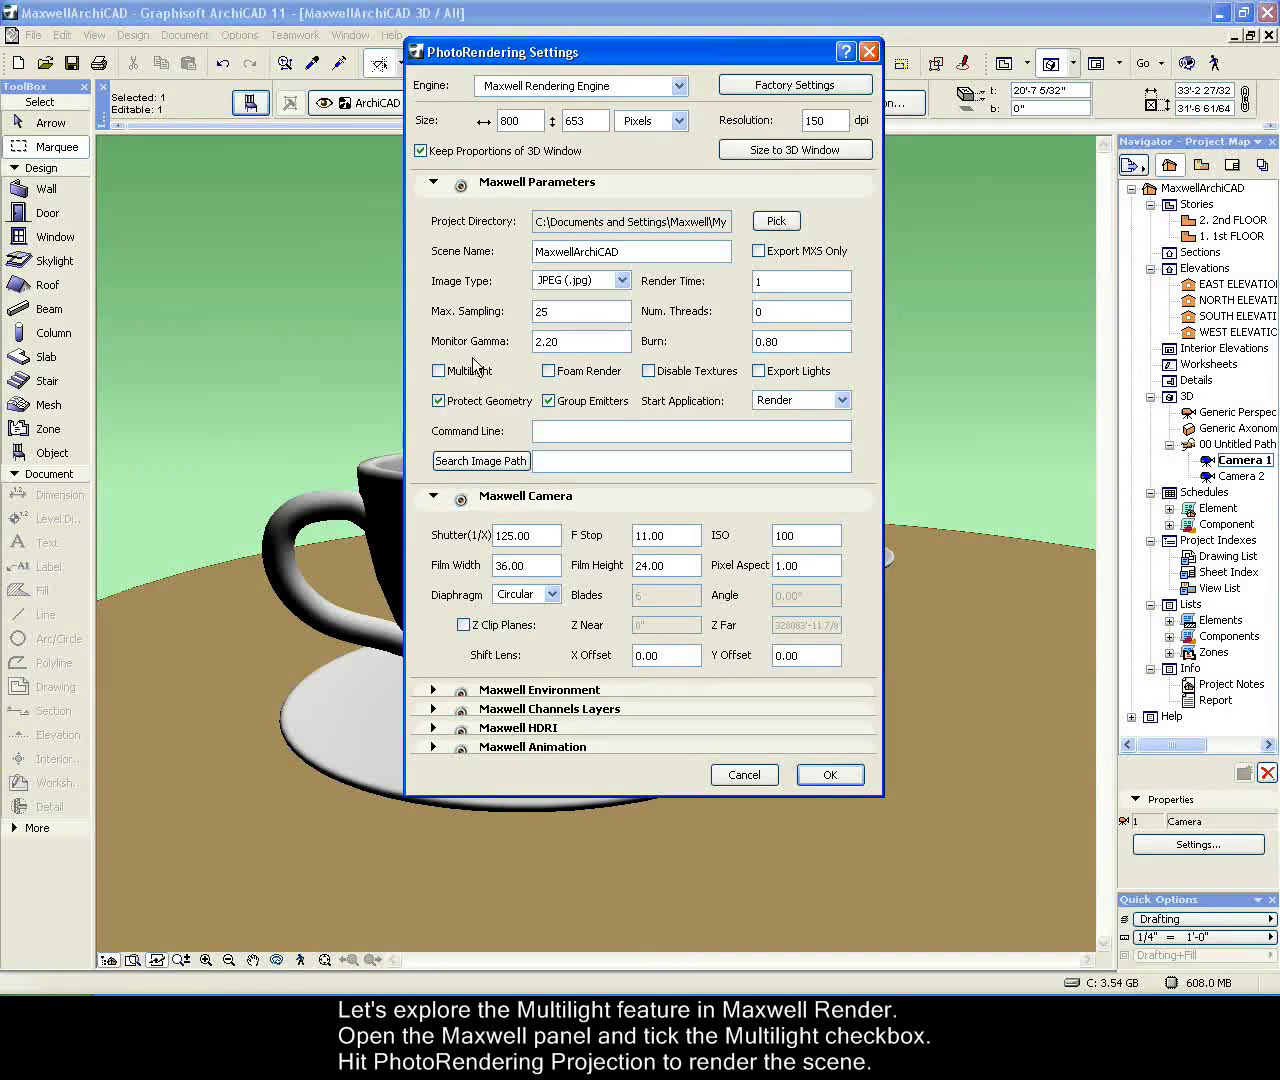
click(438, 371)
click(838, 775)
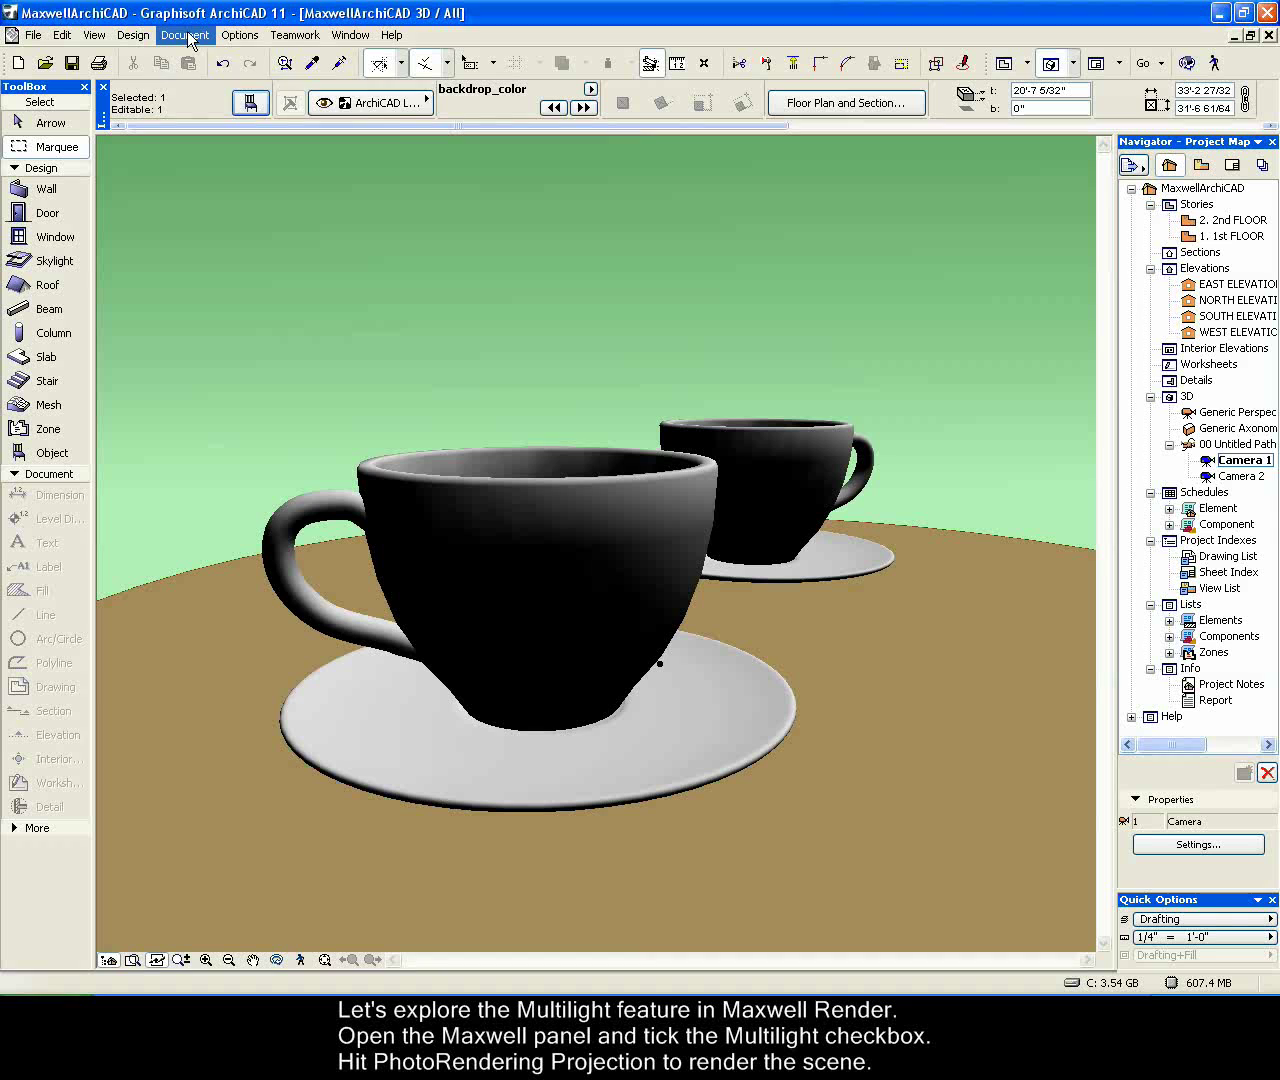
- Launch a new PhotoRender Projection of the cup scene
click(185, 35)
mouse_move(300, 276)
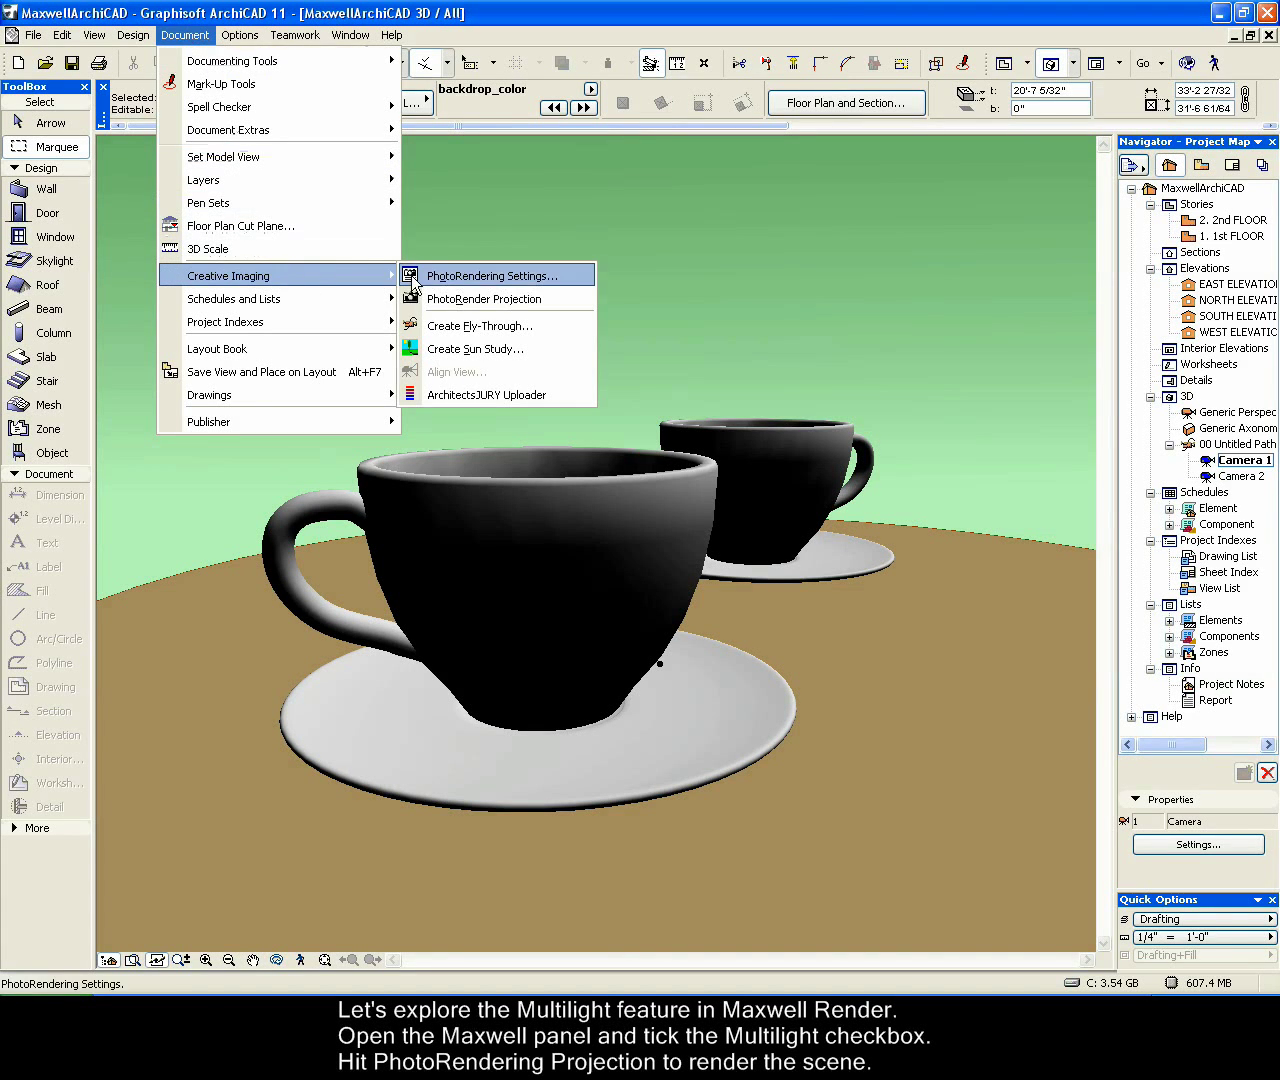
click(522, 296)
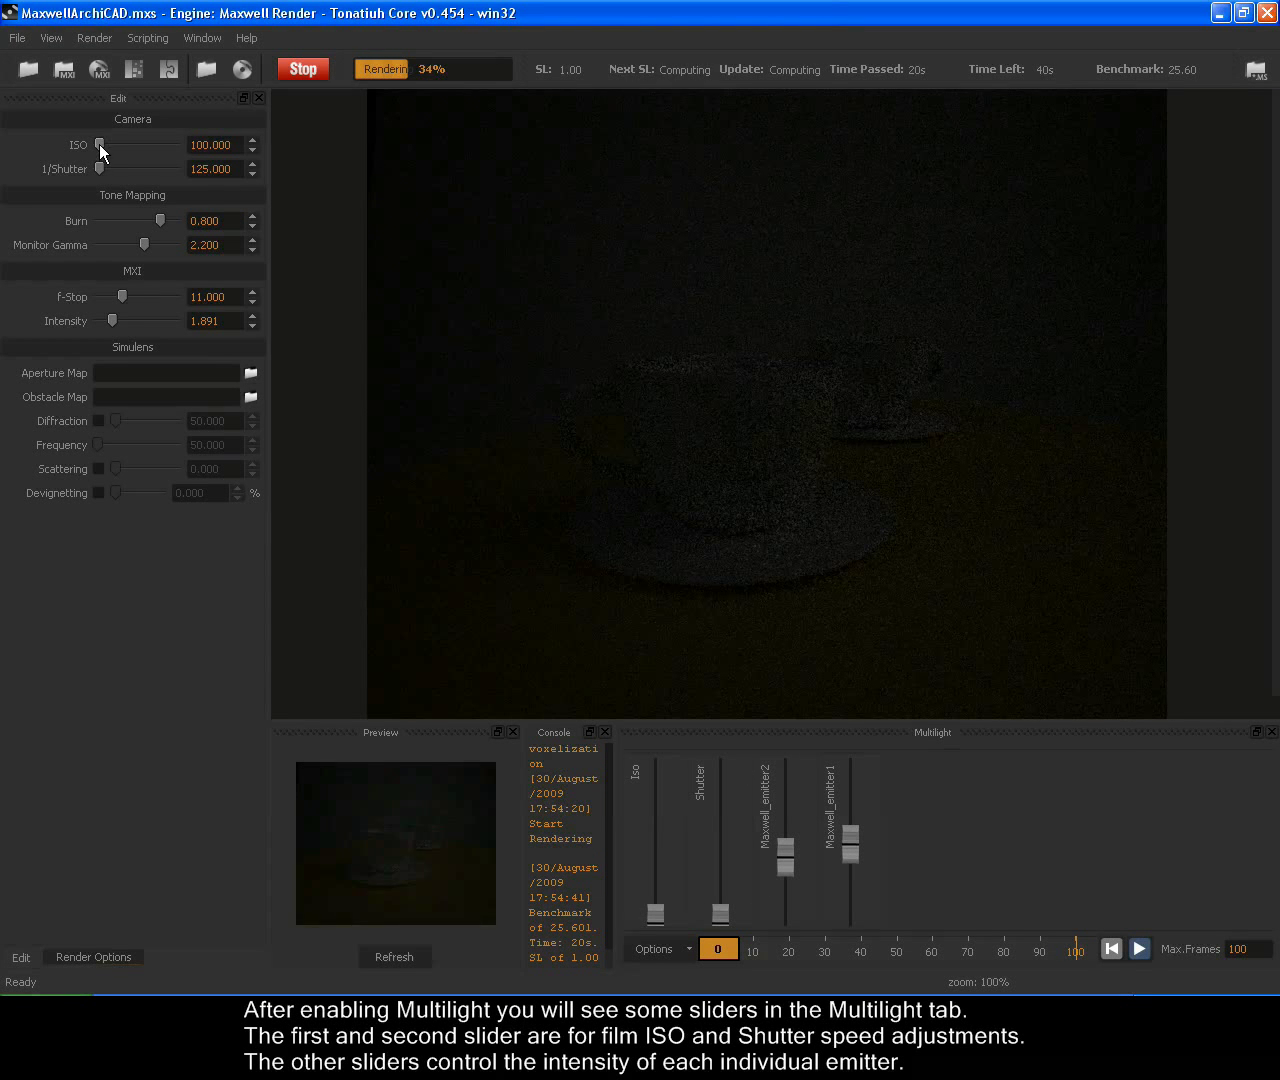
- Raise the Multilight ISO to 3200 and set the shutter to 107
drag(100, 145, 167, 144)
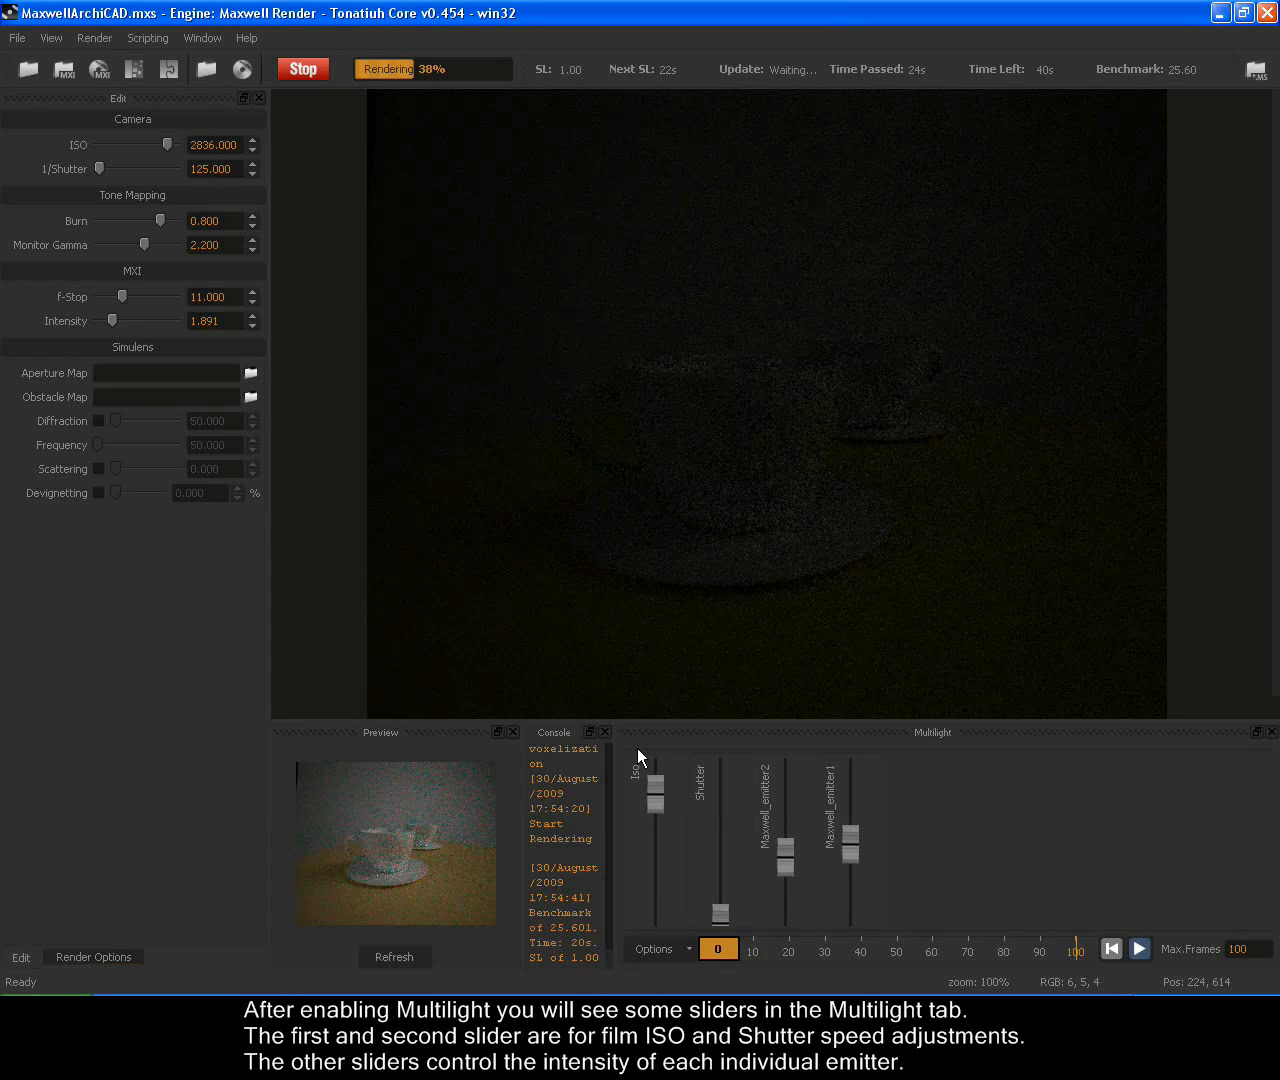
drag(659, 785, 658, 774)
drag(725, 920, 723, 903)
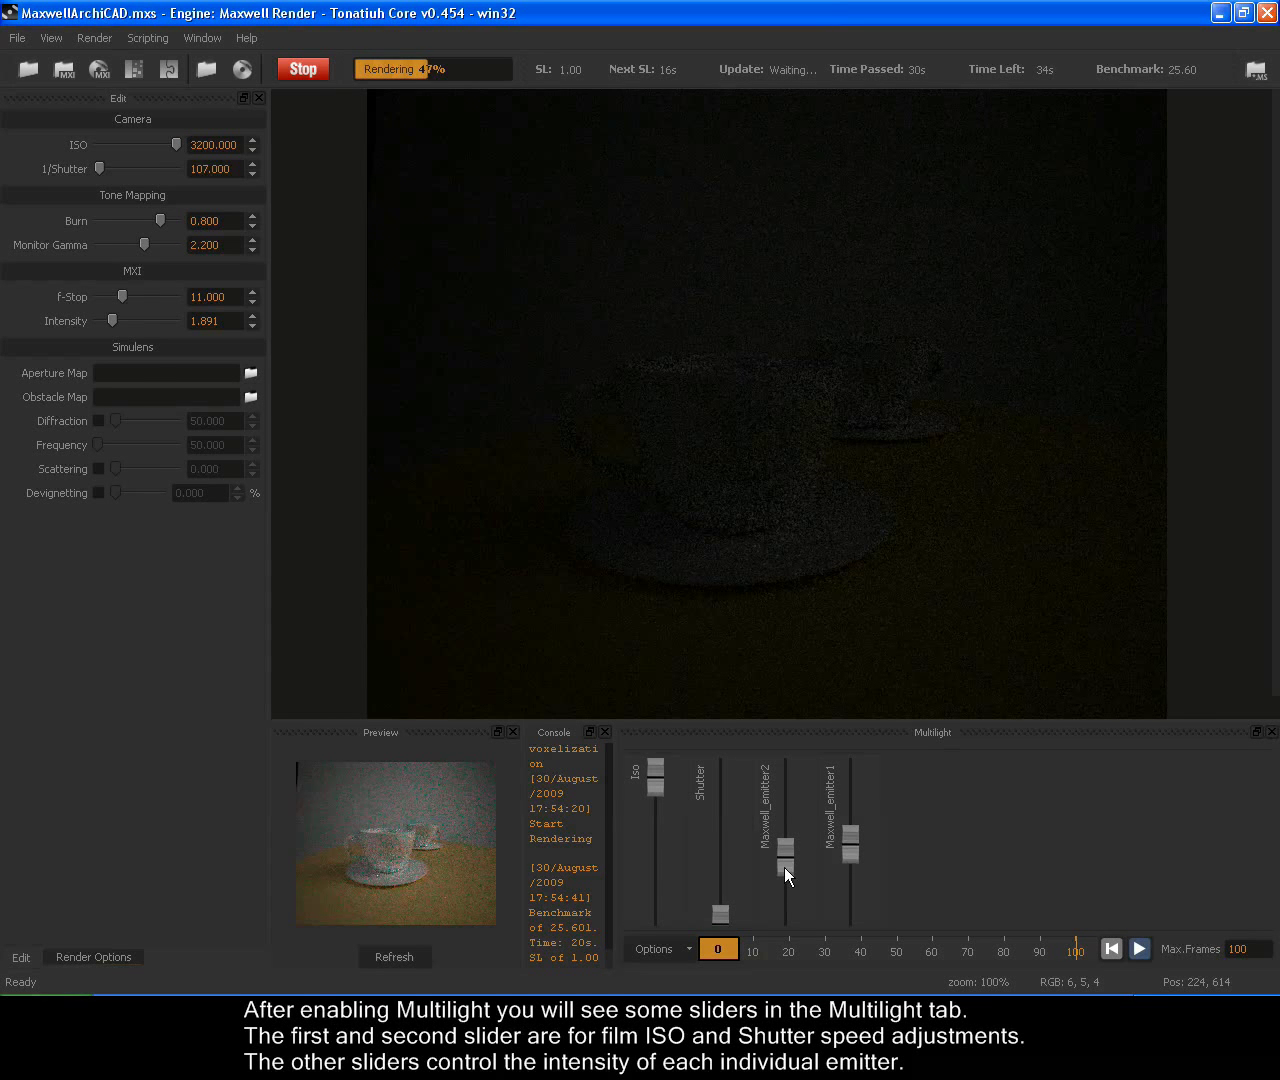
- Retune Maxwell_emitter1 and Maxwell_emitter2 intensities, leaving both dimmed, and refresh the render
mouse_move(787, 858)
mouse_down()
mouse_move(784, 919)
mouse_move(784, 875)
mouse_up()
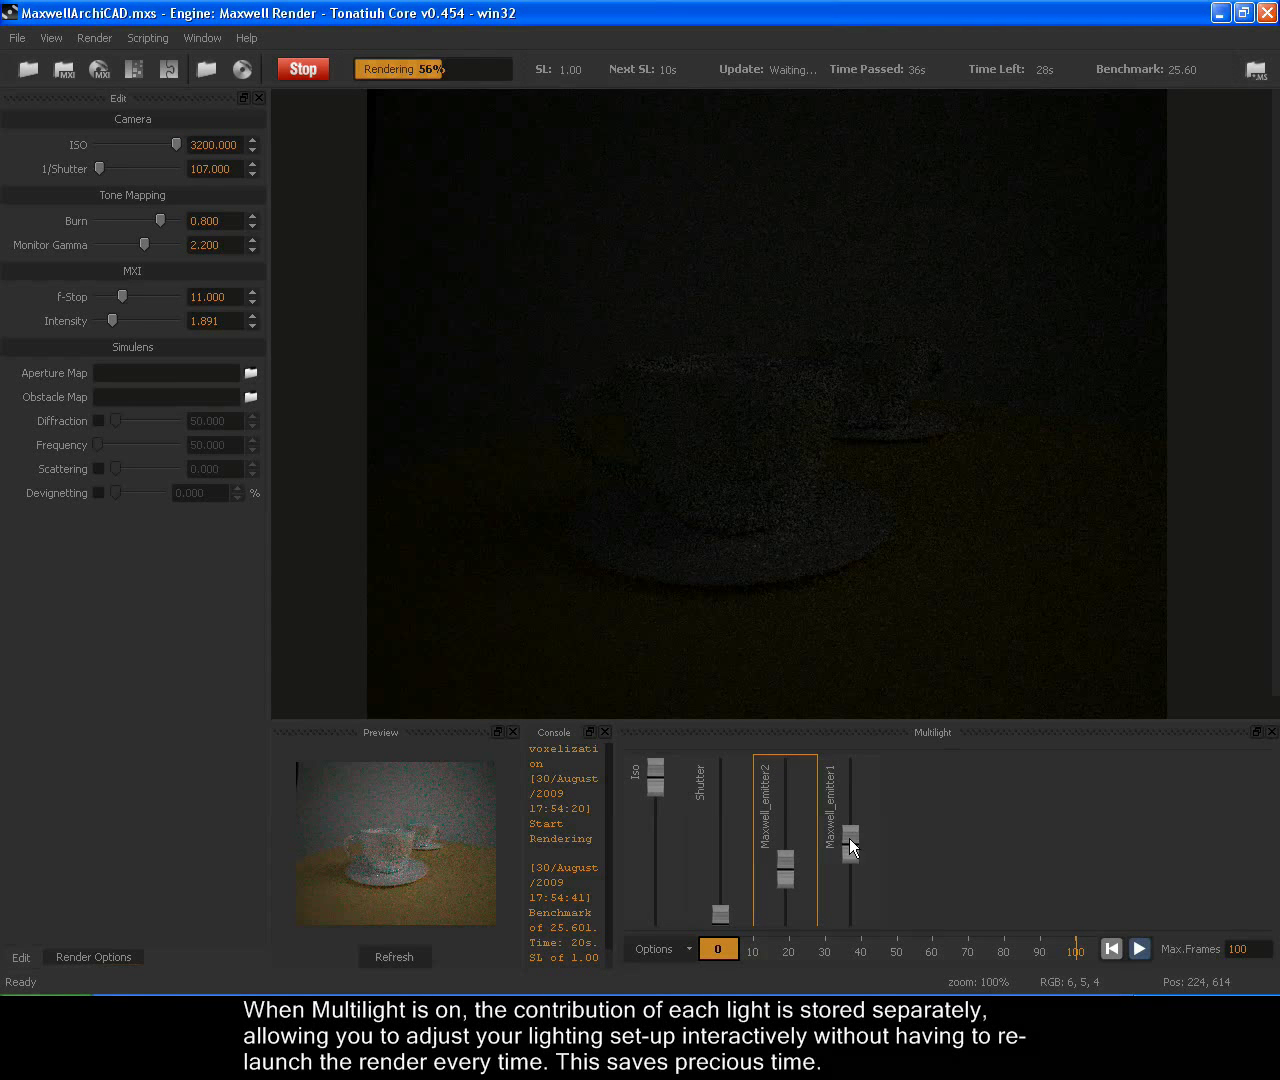
drag(849, 838, 792, 800)
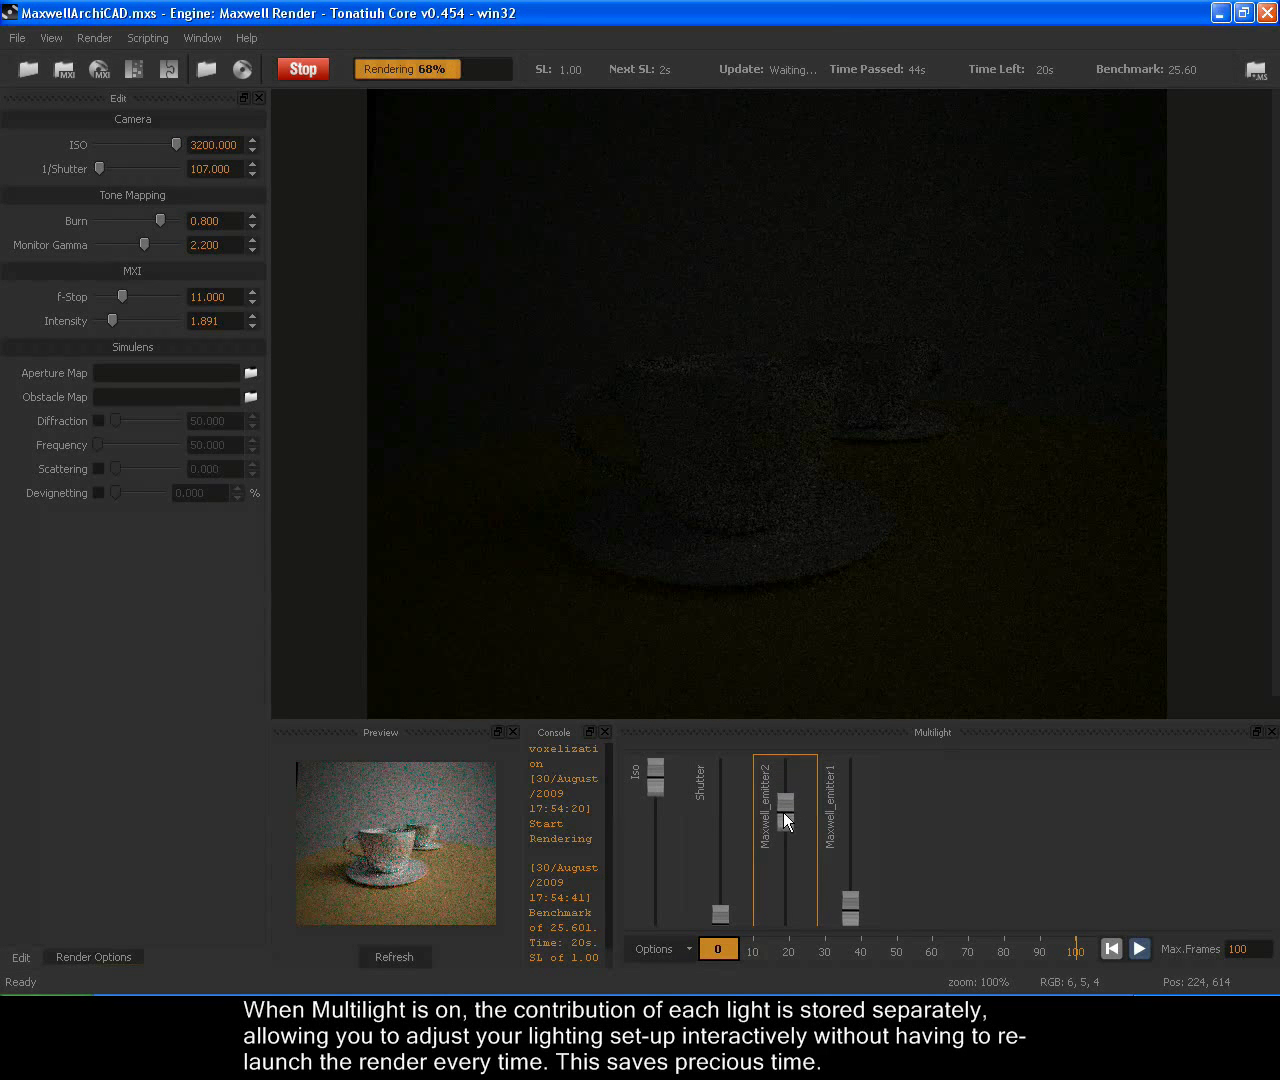
drag(786, 818, 786, 867)
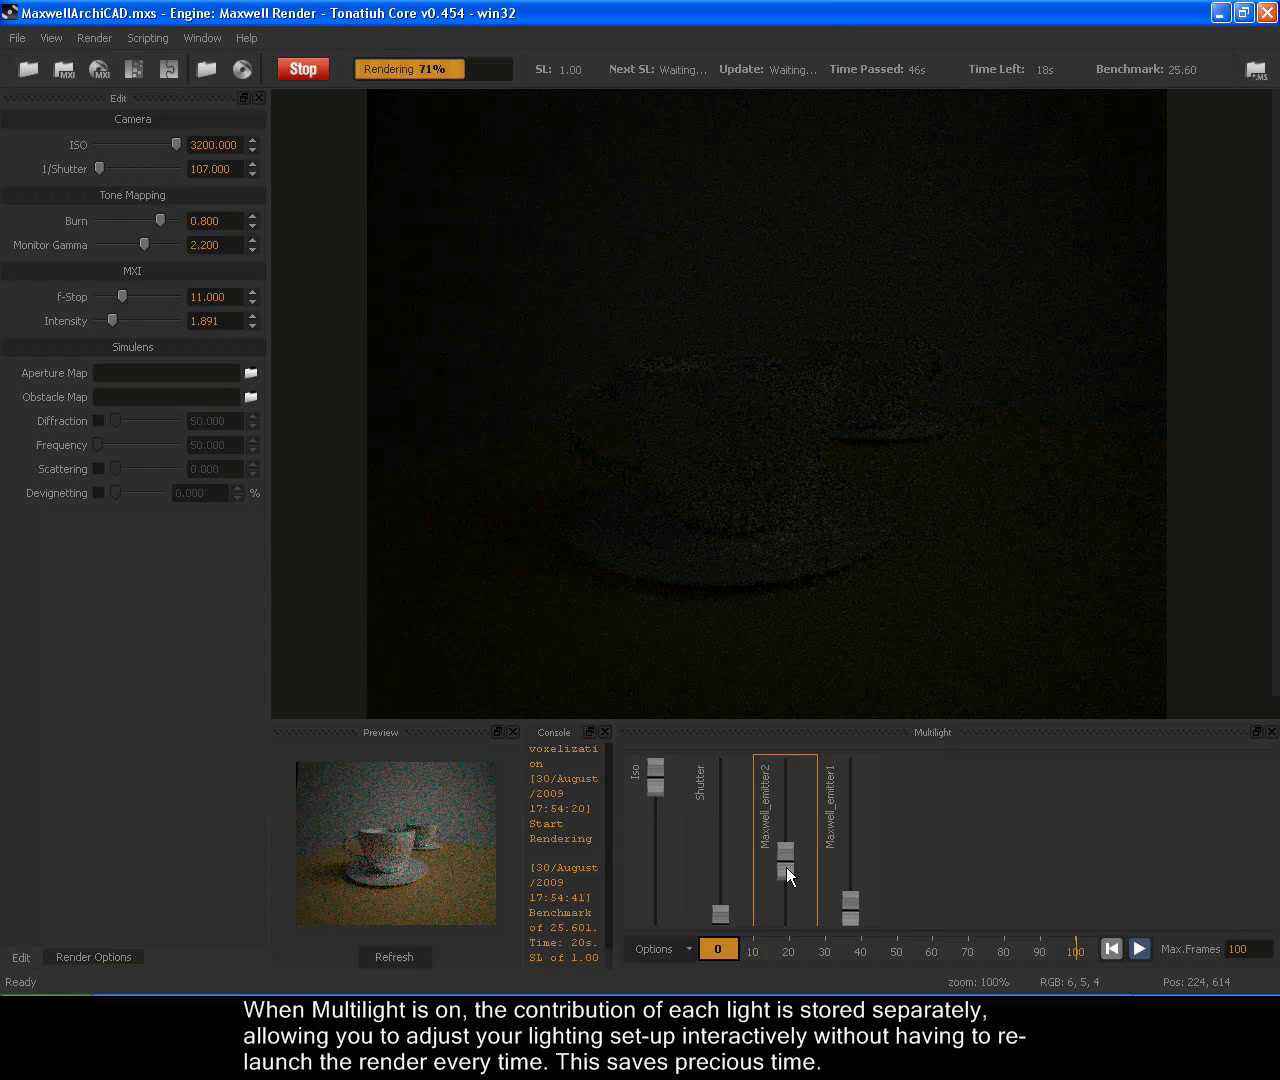
drag(849, 914, 843, 826)
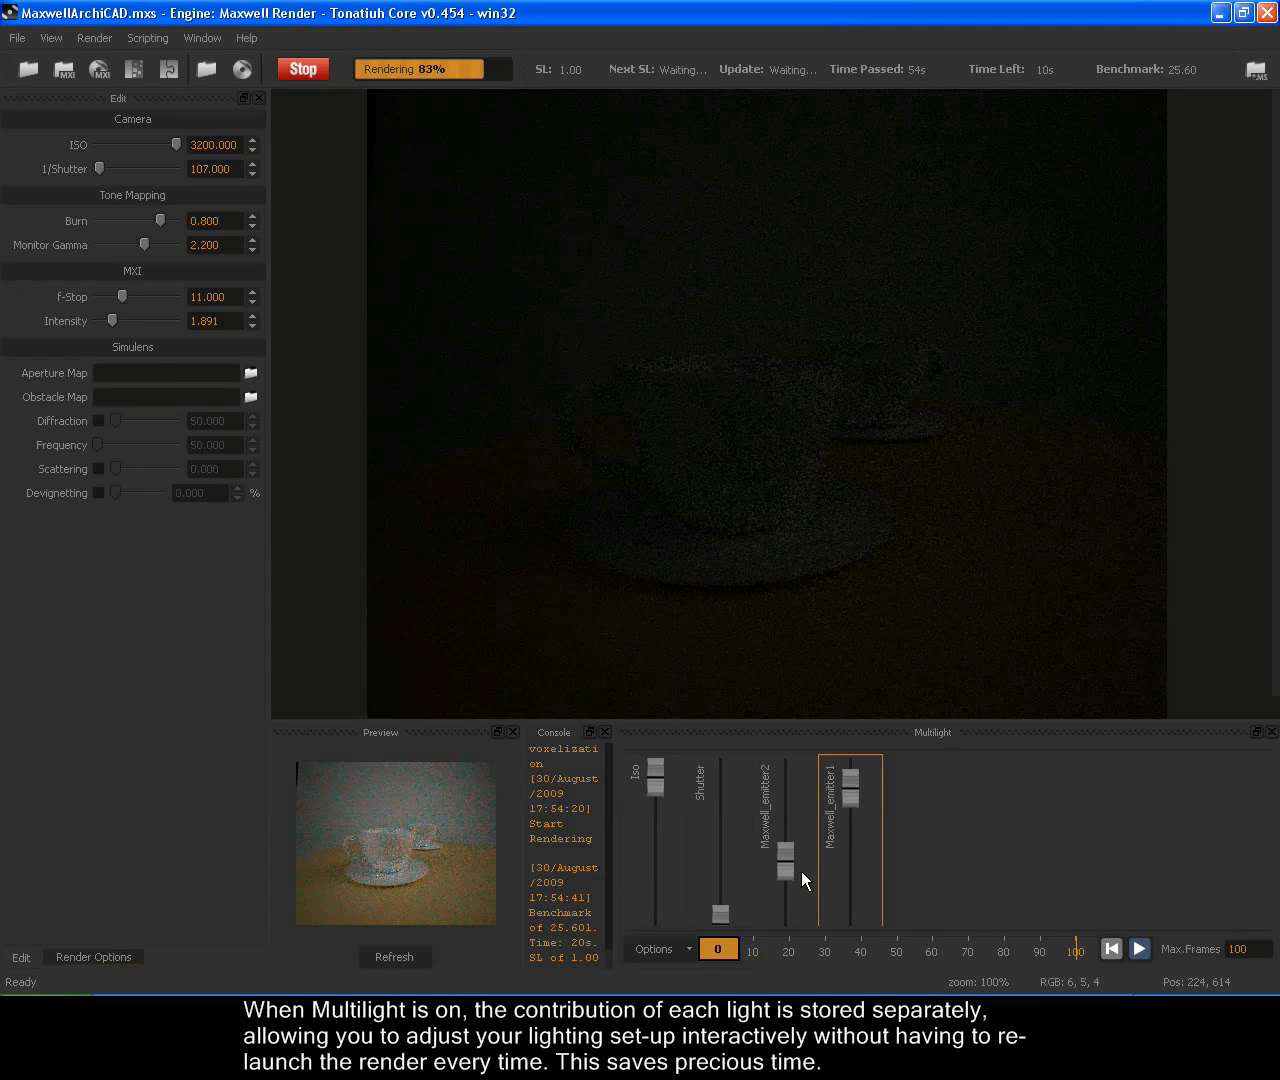
mouse_move(785, 863)
mouse_down()
mouse_move(784, 819)
mouse_move(784, 839)
mouse_up()
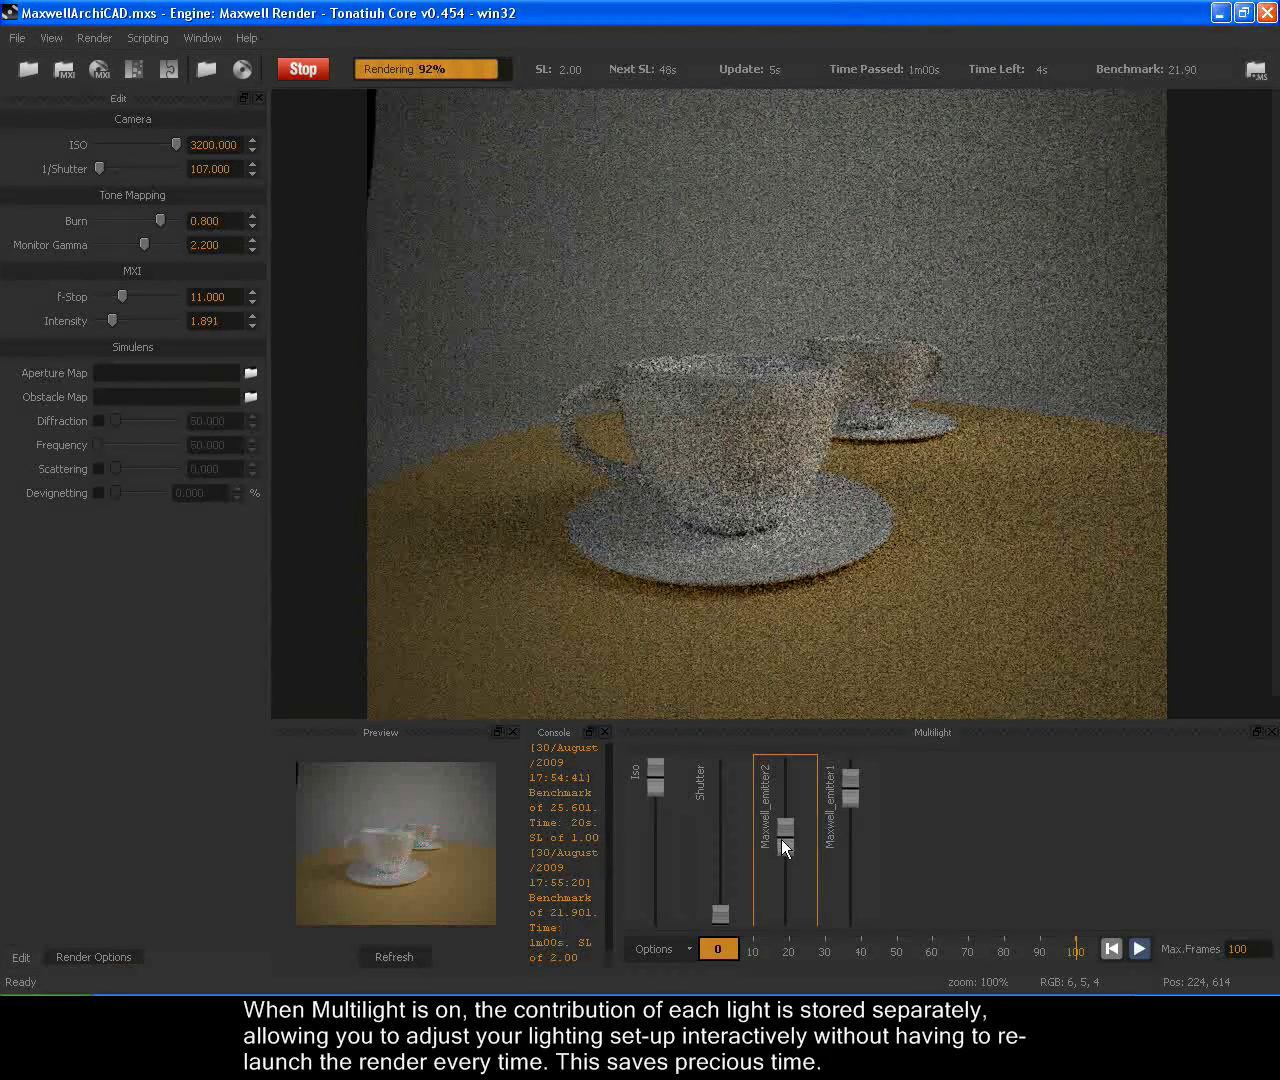
mouse_move(783, 843)
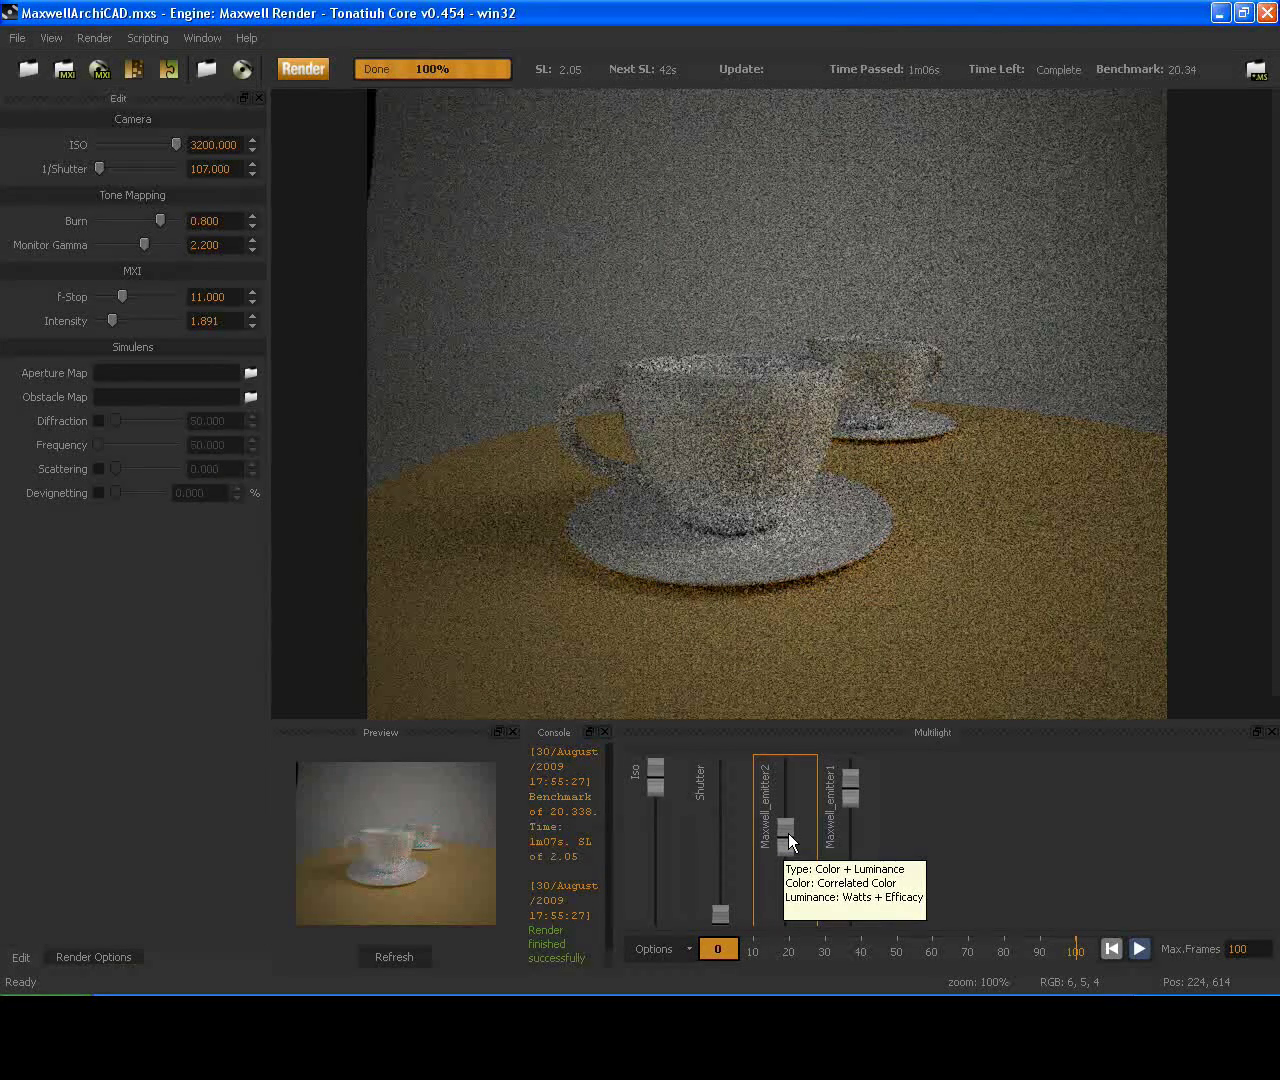
drag(783, 832, 779, 903)
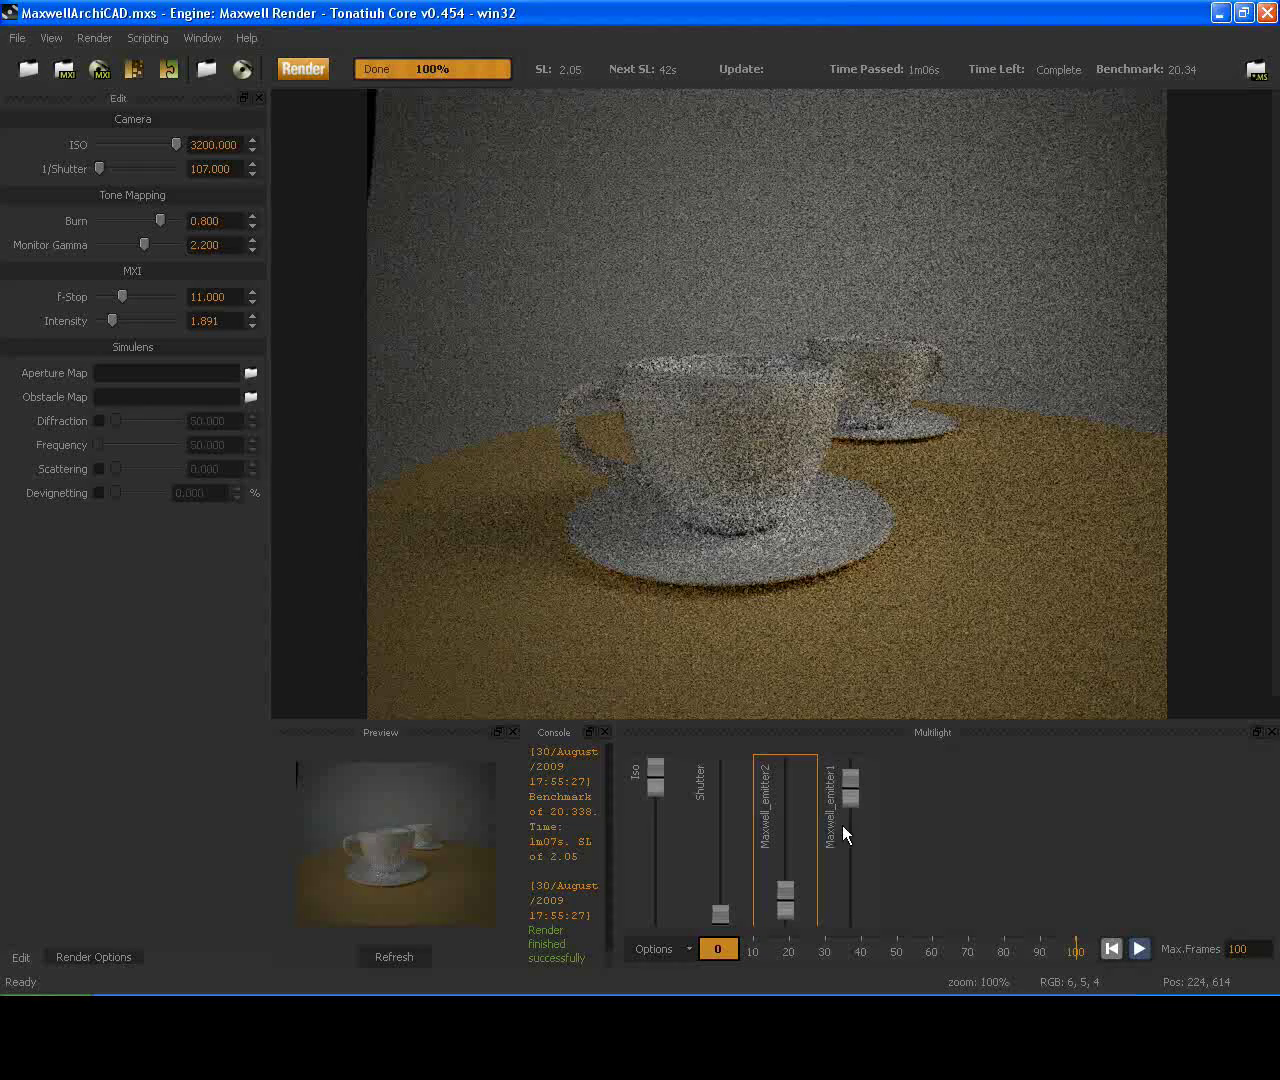
drag(853, 790, 853, 883)
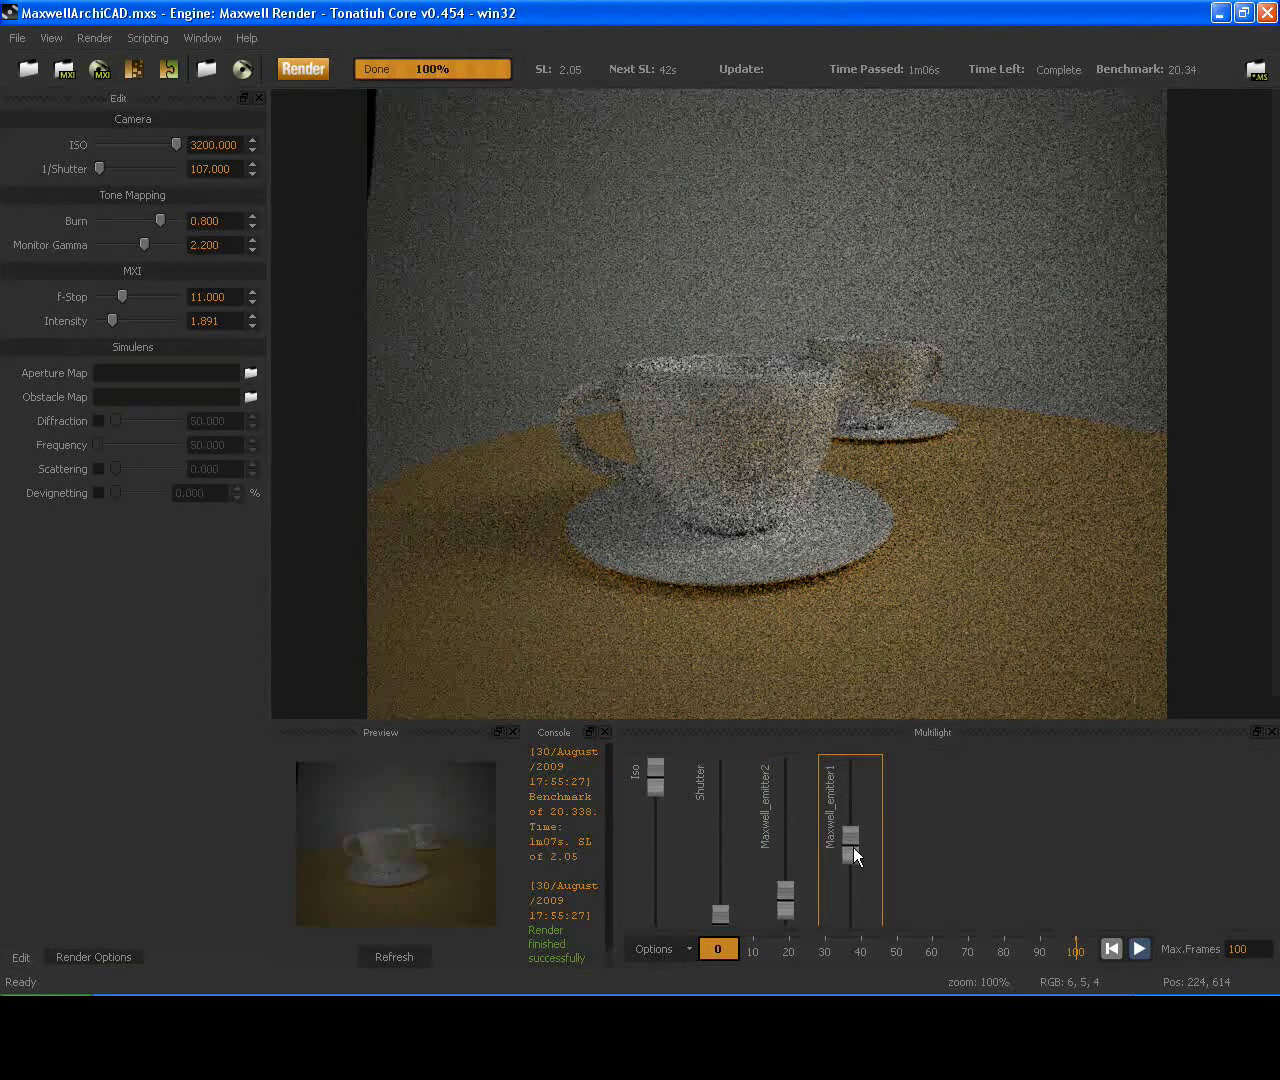
click(405, 950)
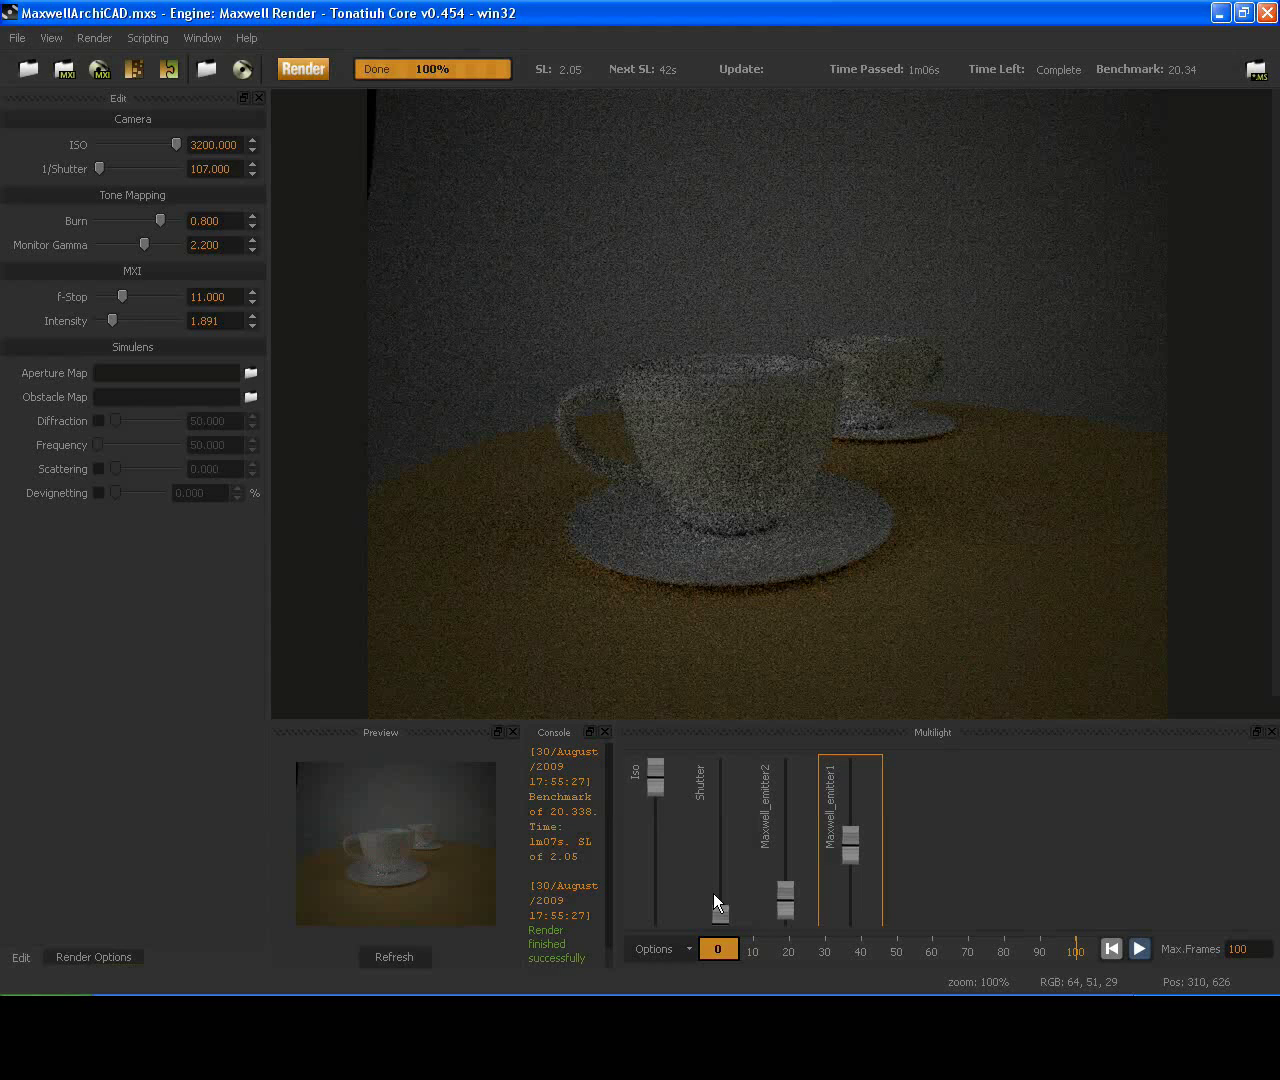
- Close Maxwell, then set the Maxwell Camera F-Stop to 2 in PhotoRendering Settings and apply
click(1267, 12)
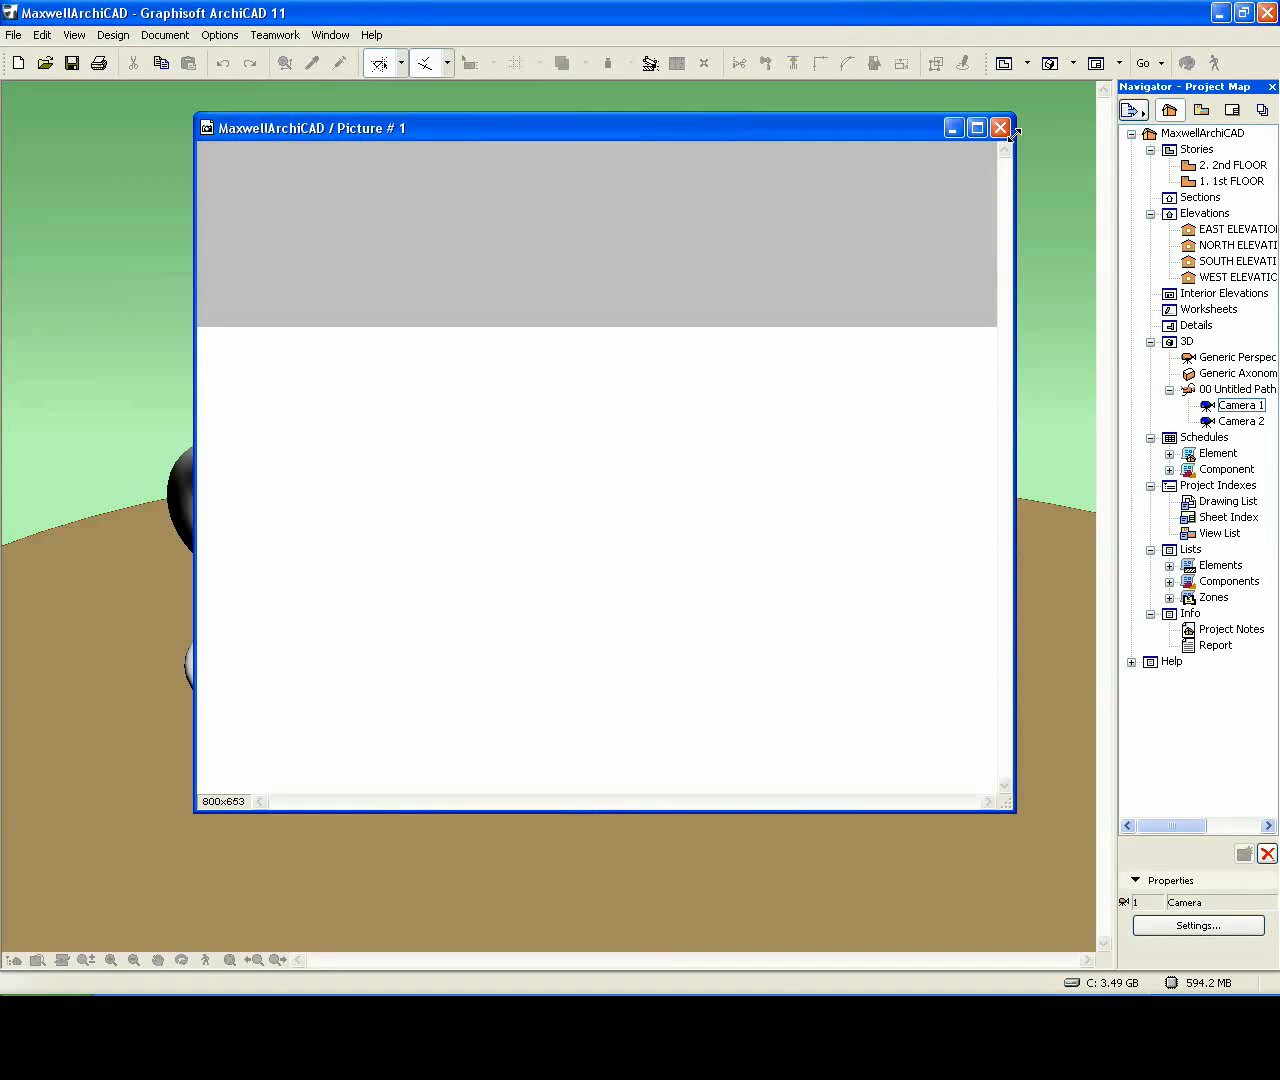
click(1000, 127)
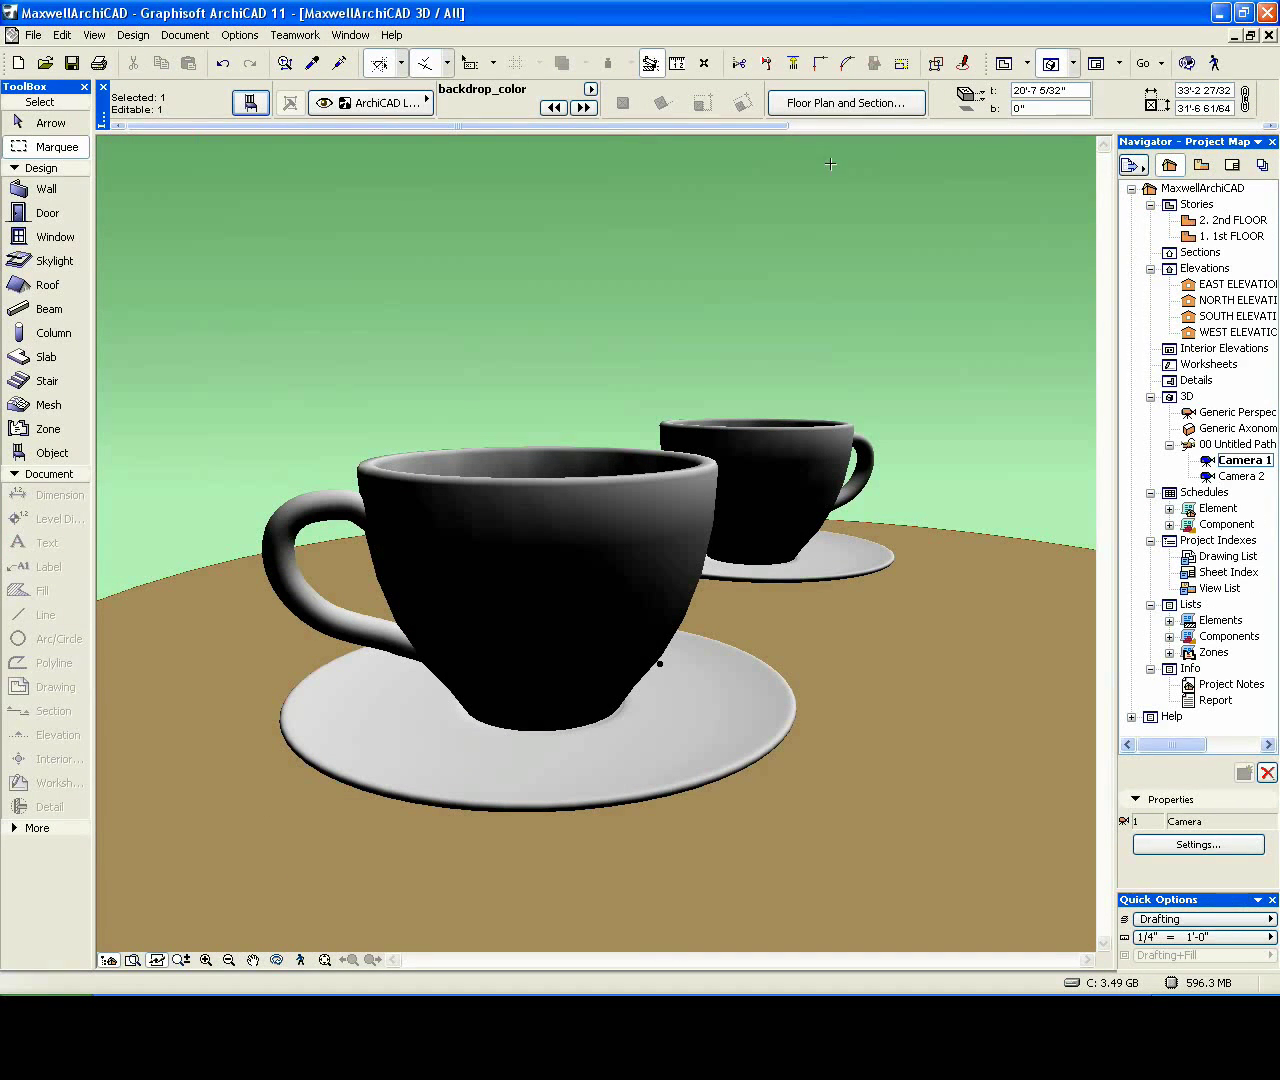
click(185, 35)
mouse_move(268, 284)
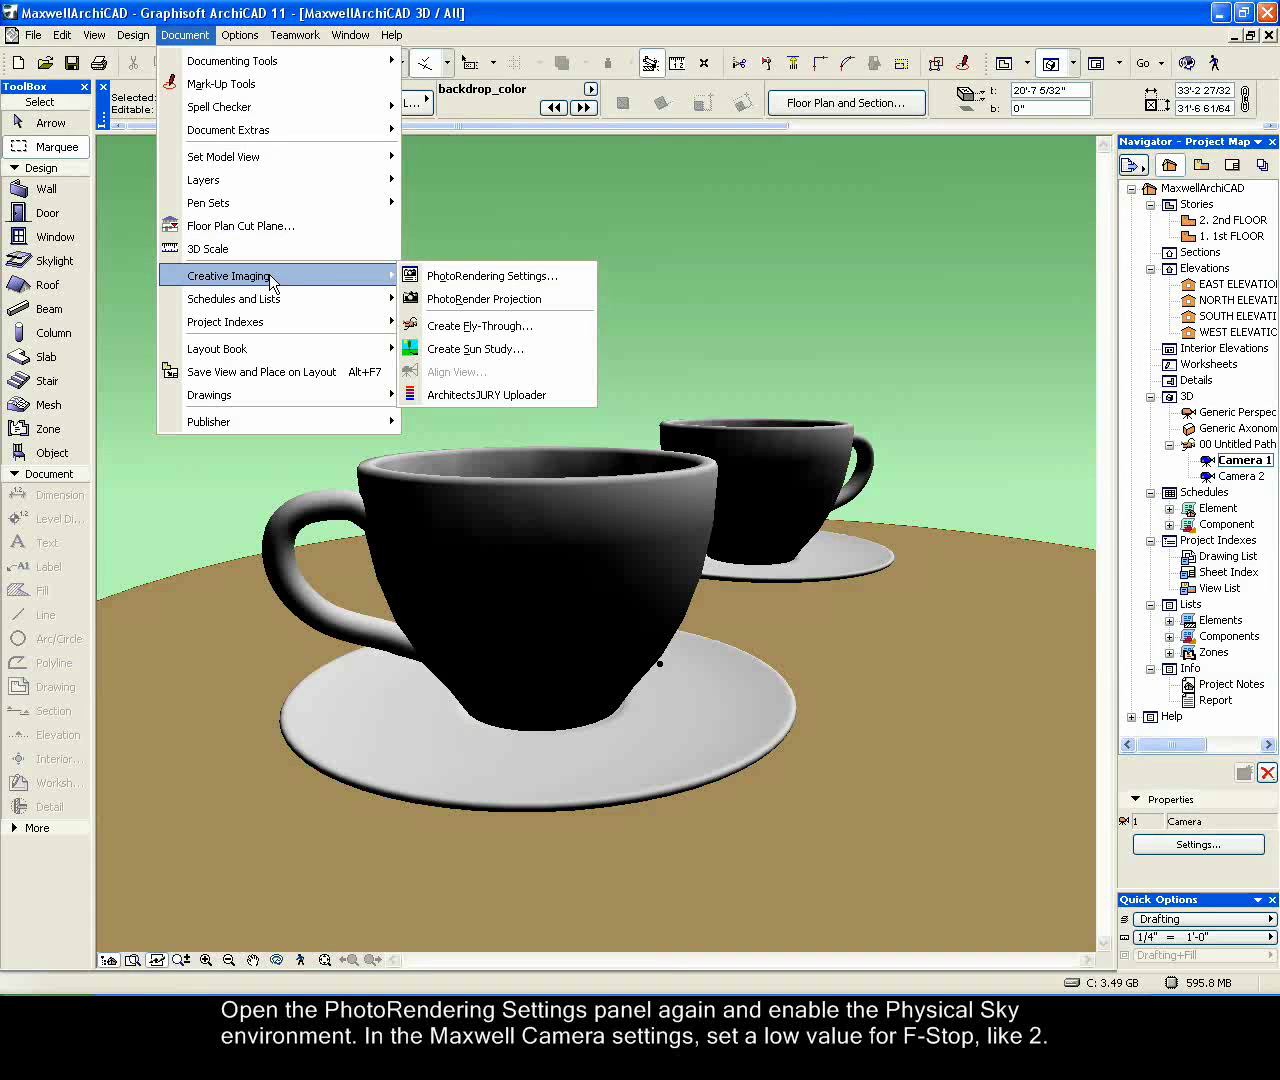
click(512, 279)
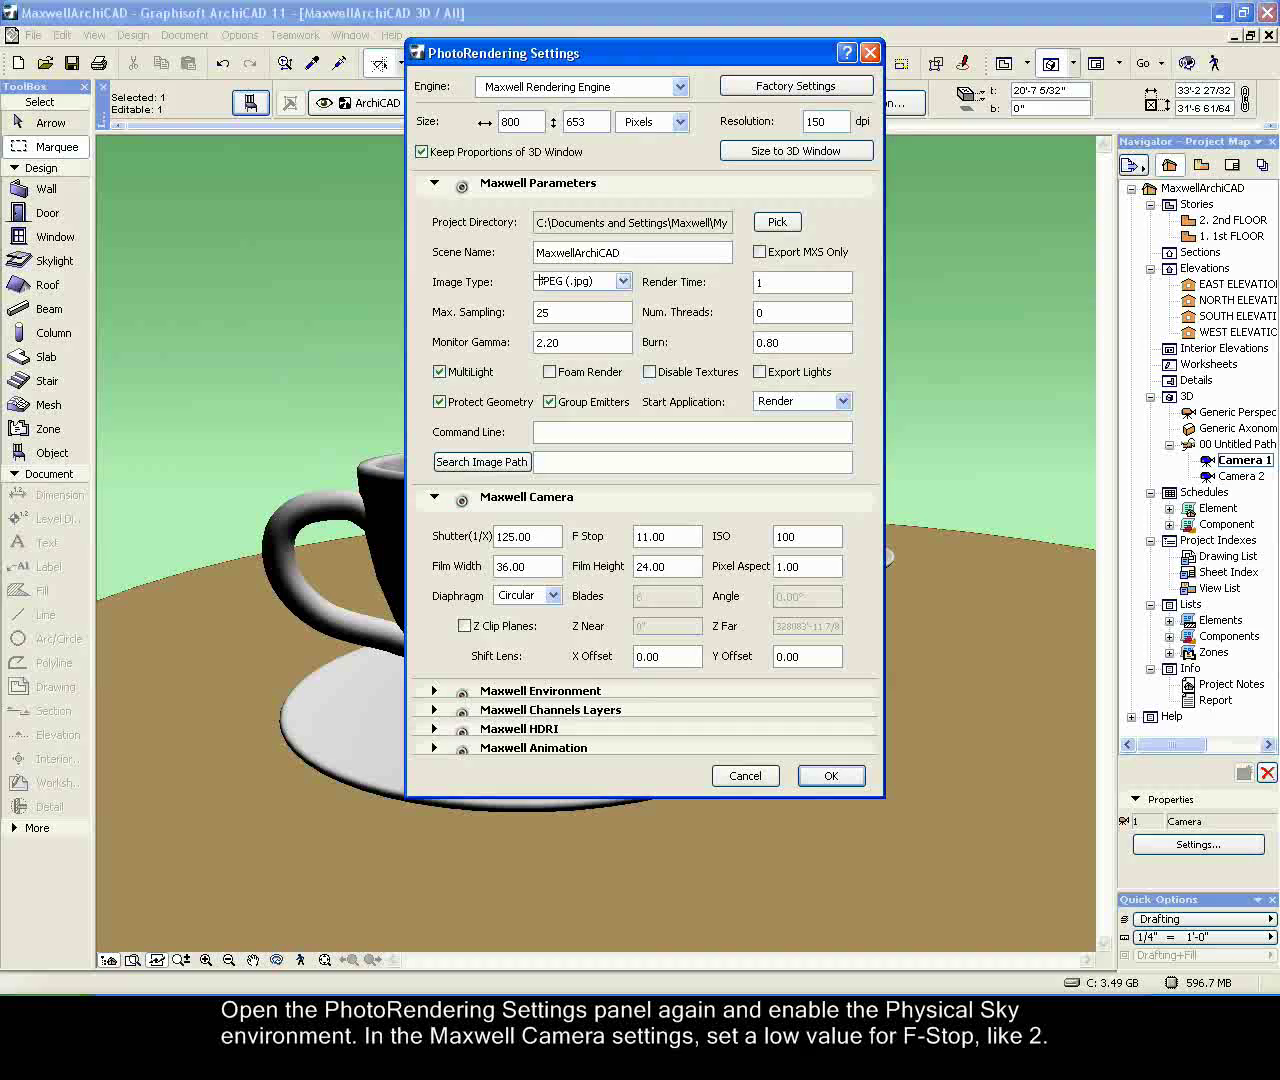
click(435, 680)
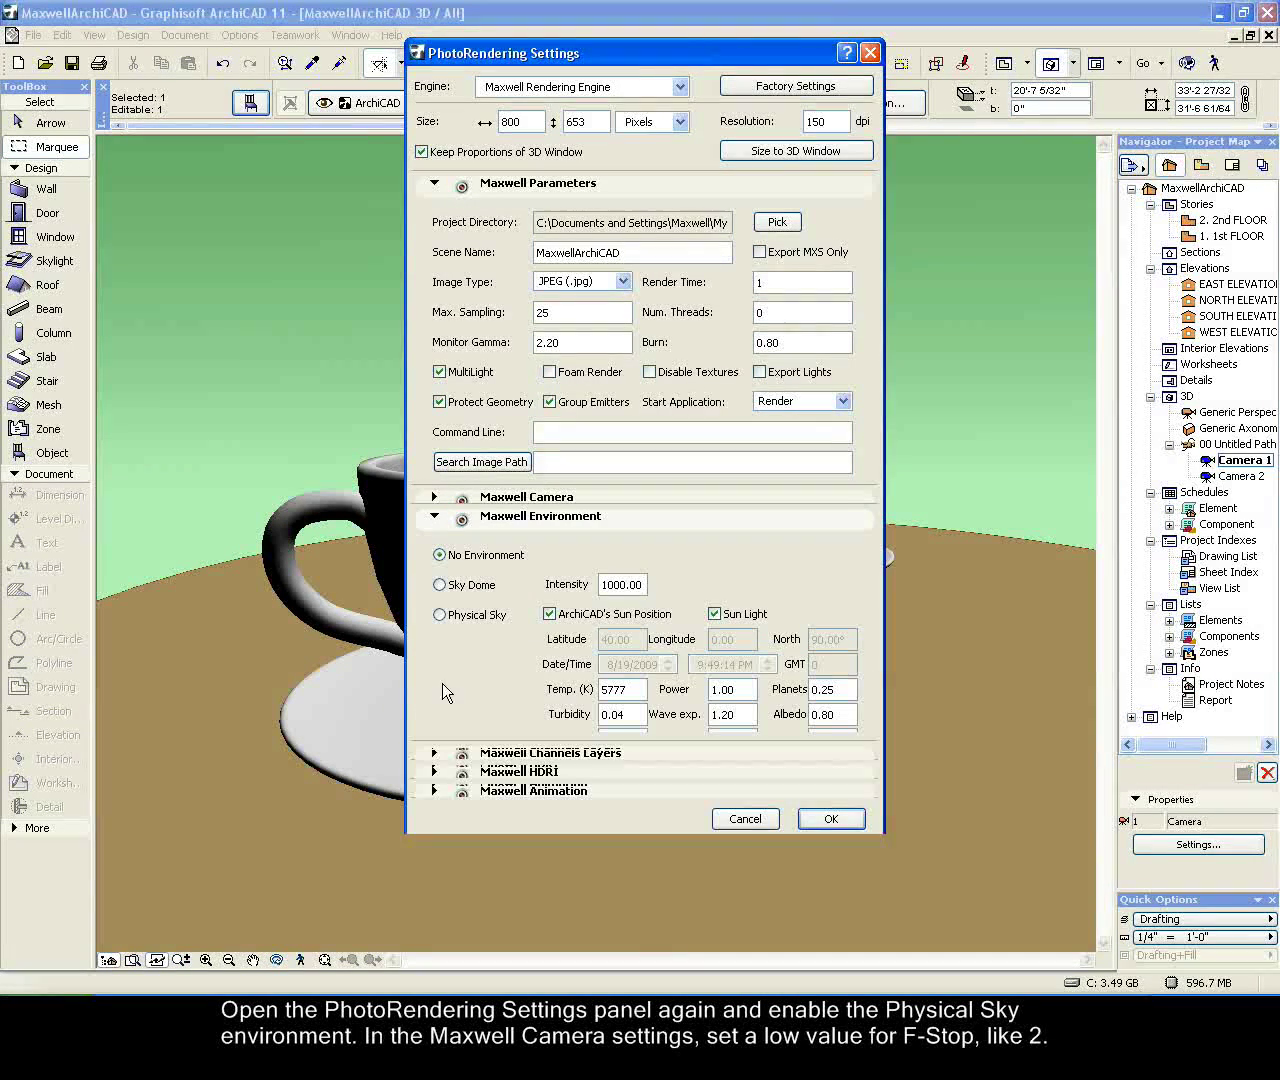
click(436, 498)
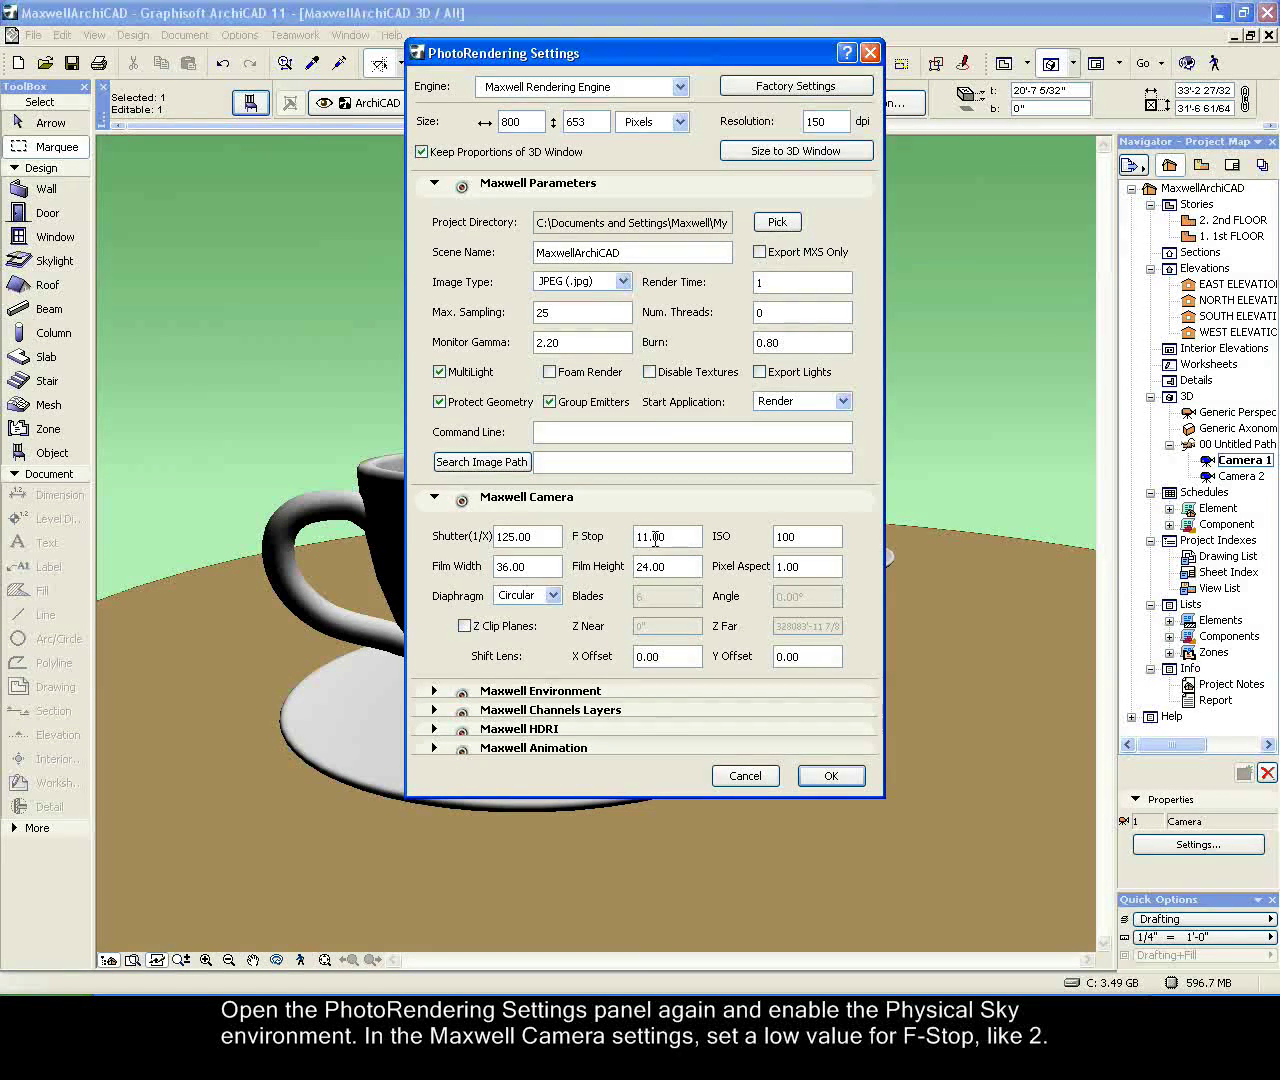
key(Right)
text(2)
key(Tab)
click(829, 774)
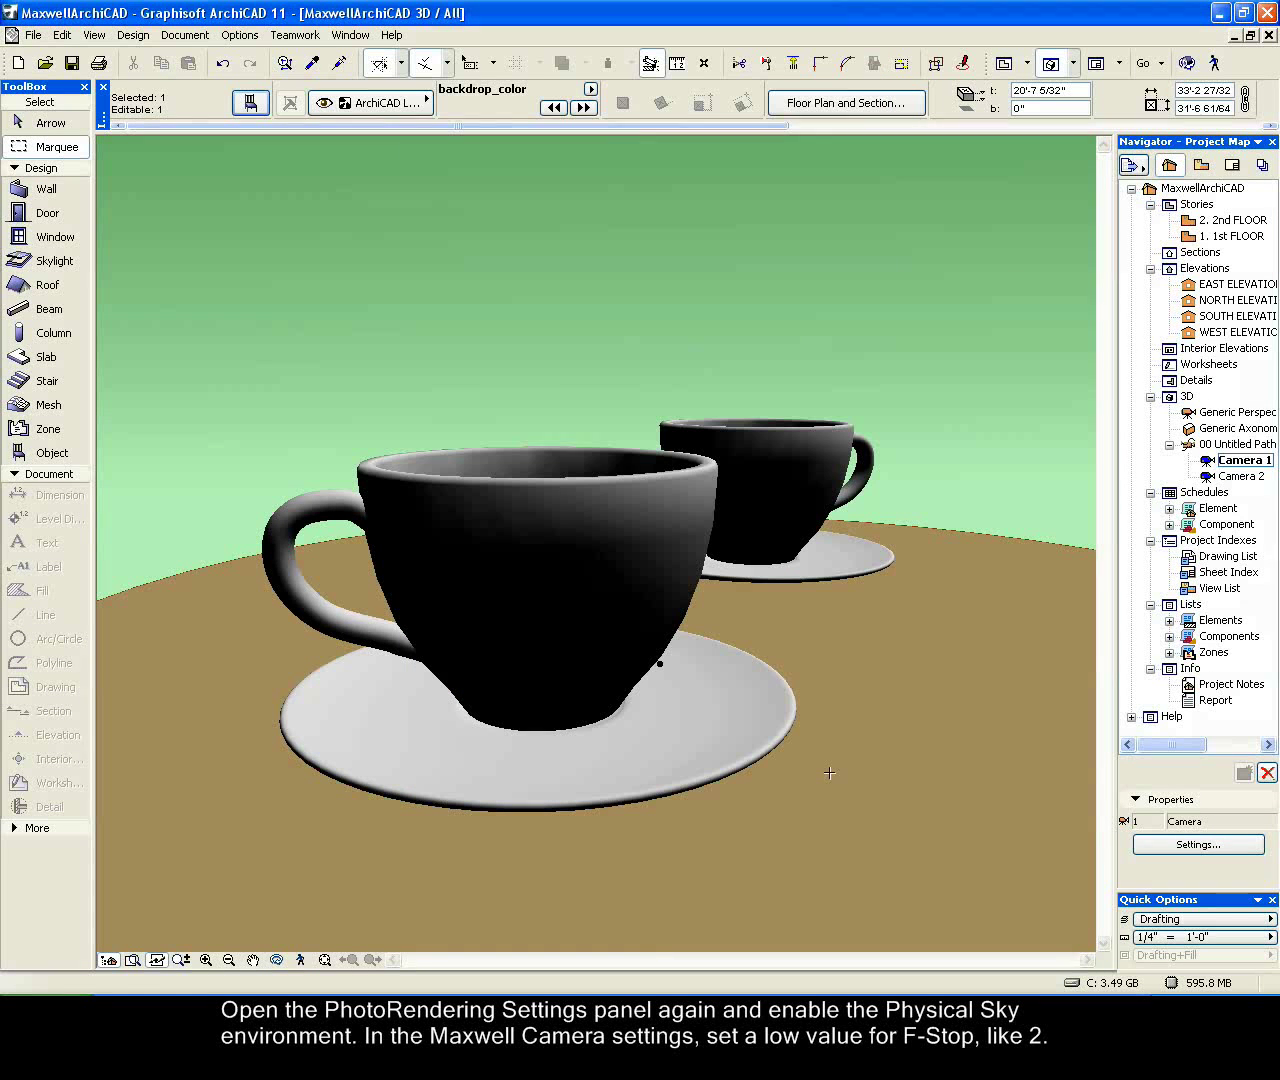
- Switch to the 1st FLOOR plan and zoom in on the round table and Camera 1
click(1268, 35)
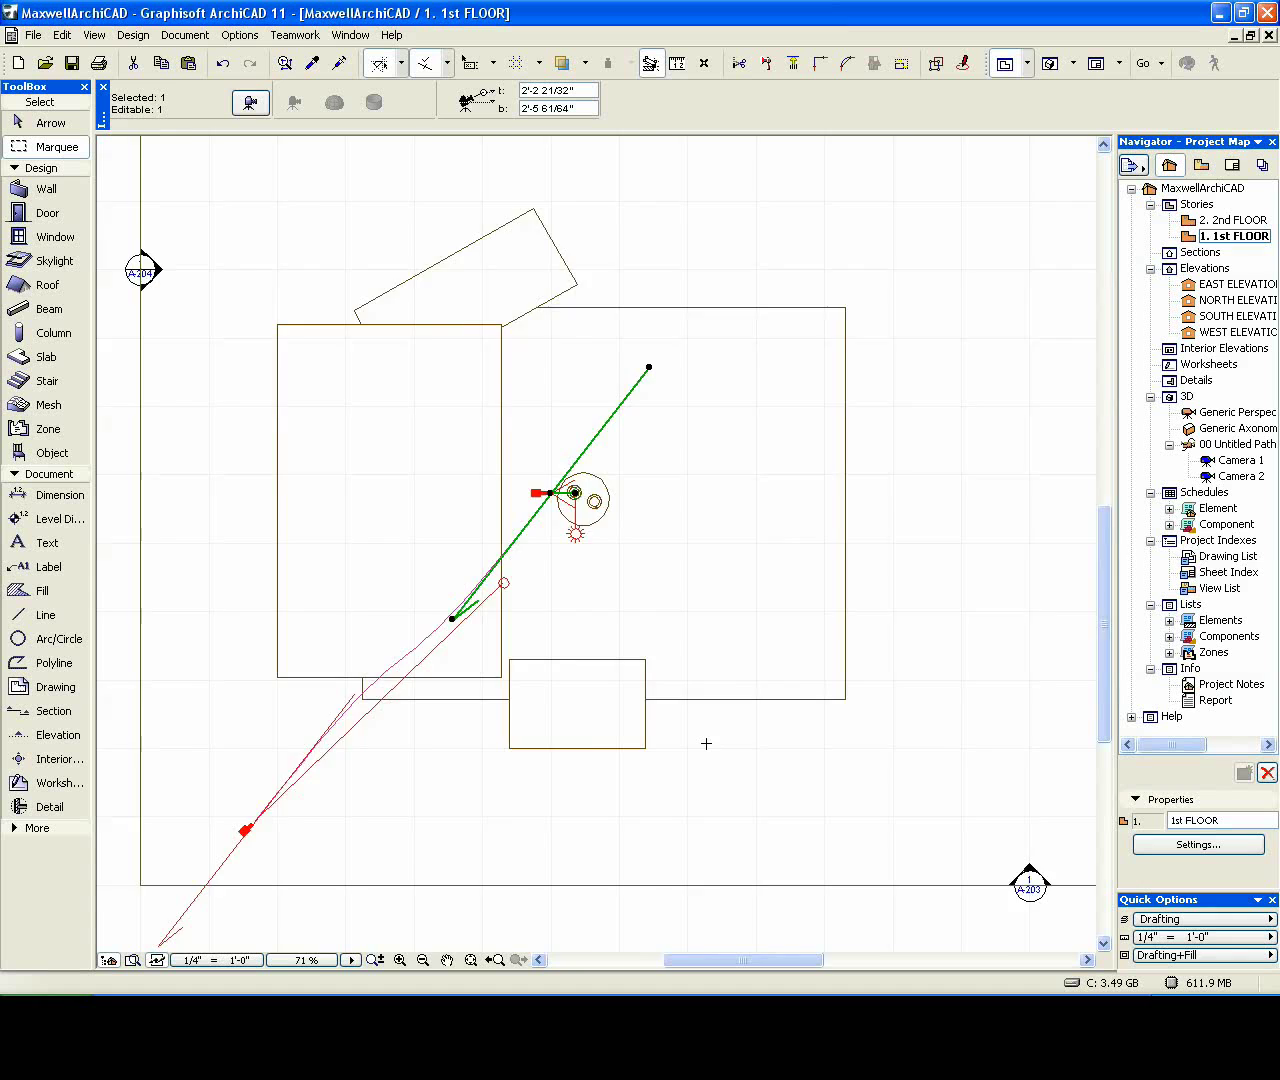
scroll(706, 745, up, 4)
drag(1103, 694, 1103, 634)
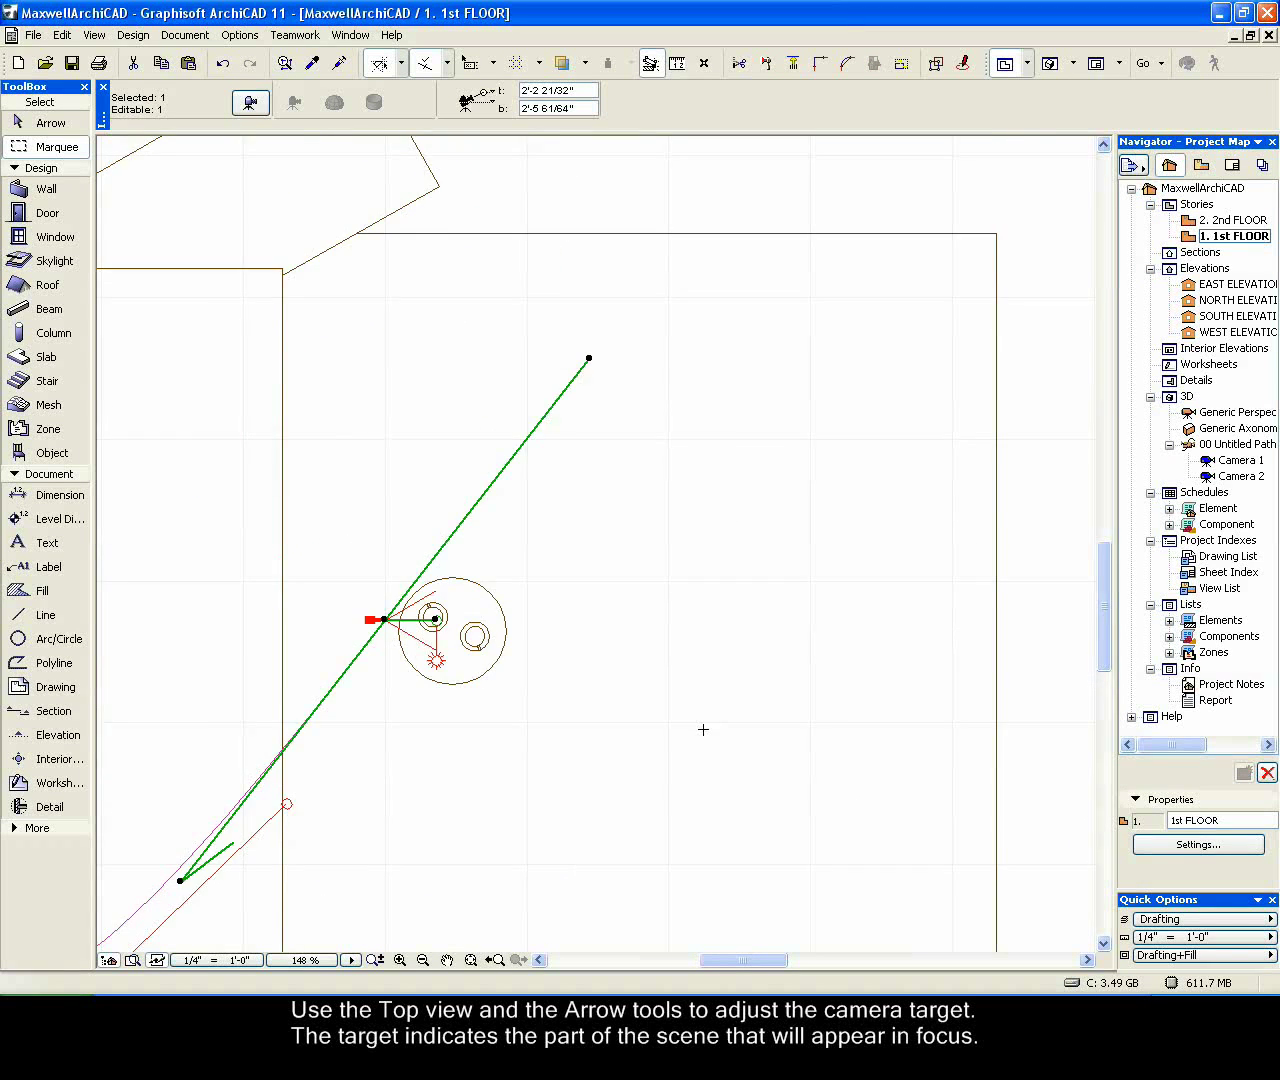
scroll(702, 723, up, 4)
drag(744, 960, 720, 960)
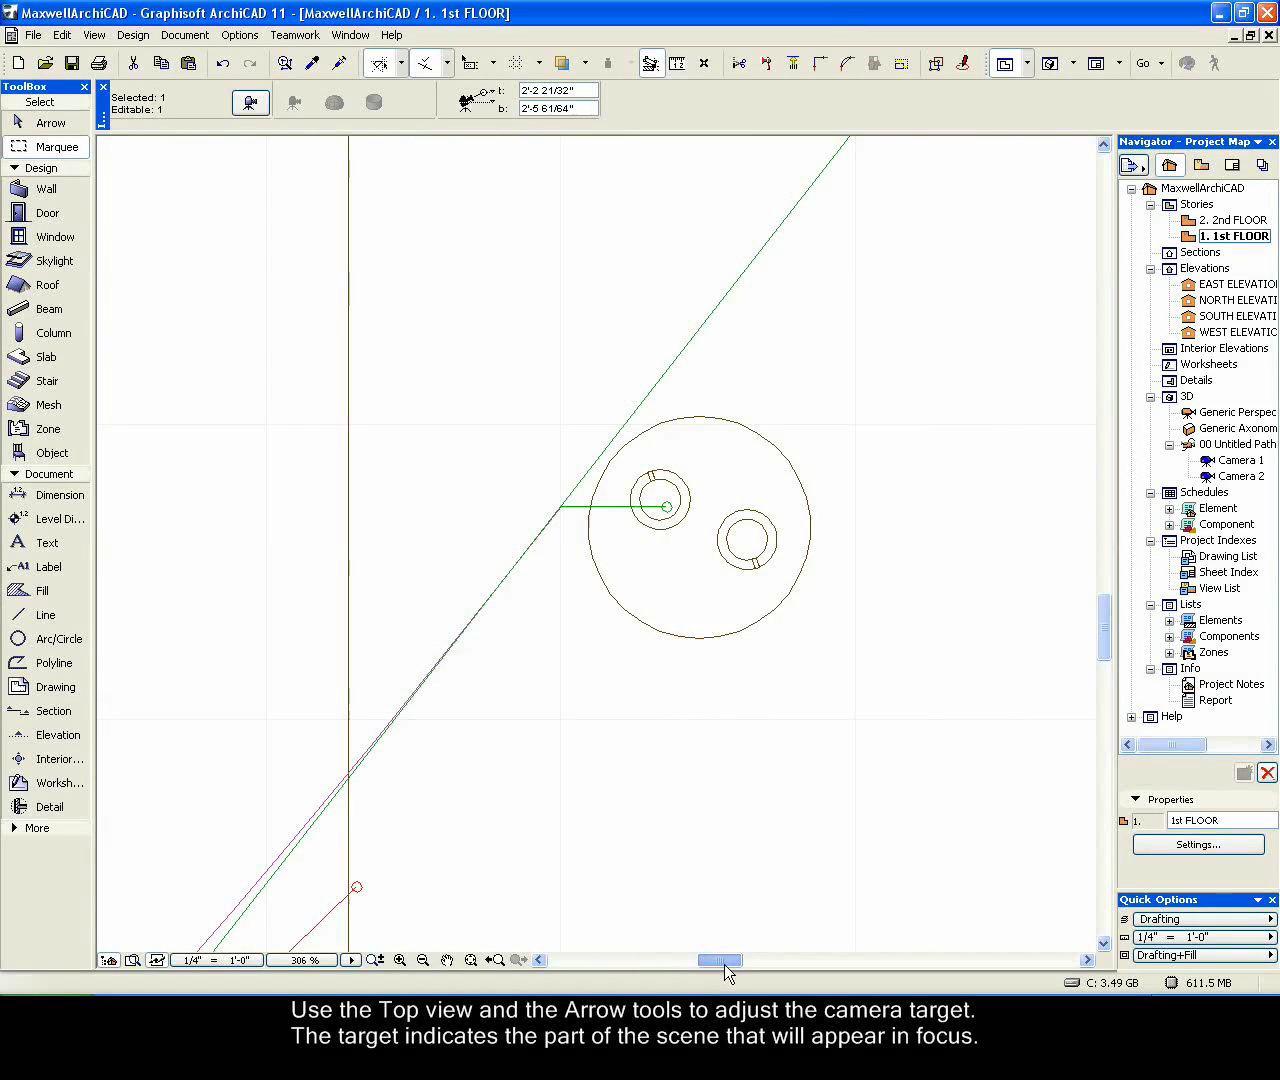
scroll(790, 850, up, 2)
mouse_move(1106, 651)
mouse_down()
mouse_move(1106, 622)
mouse_move(1104, 641)
mouse_up()
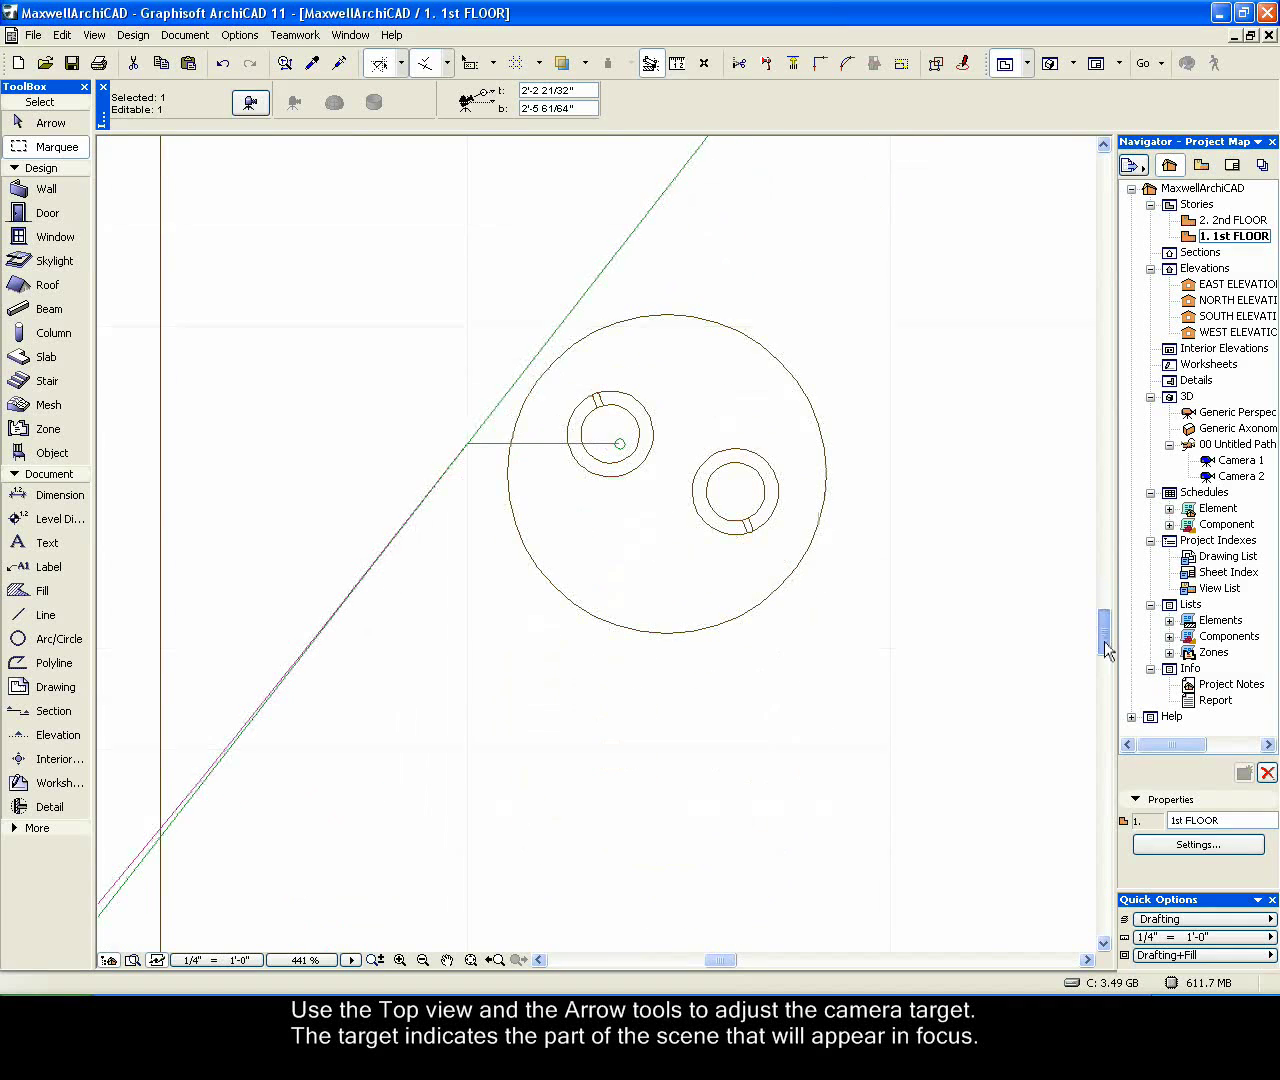
- Stretch Camera 1's target to the table's right edge, then view the scene from Camera 1
click(50, 122)
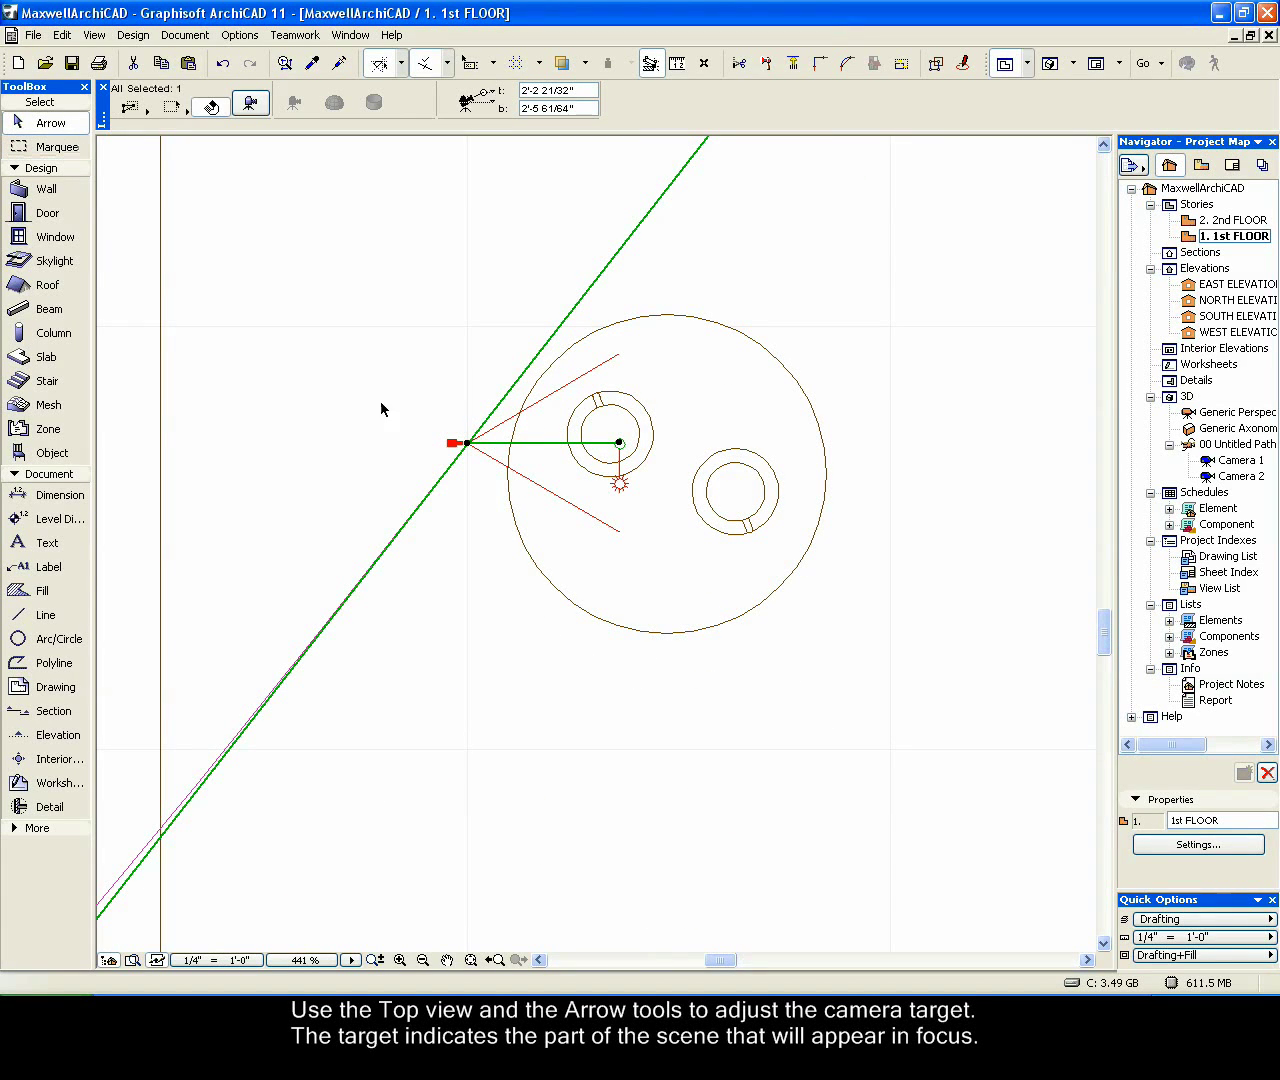
click(620, 444)
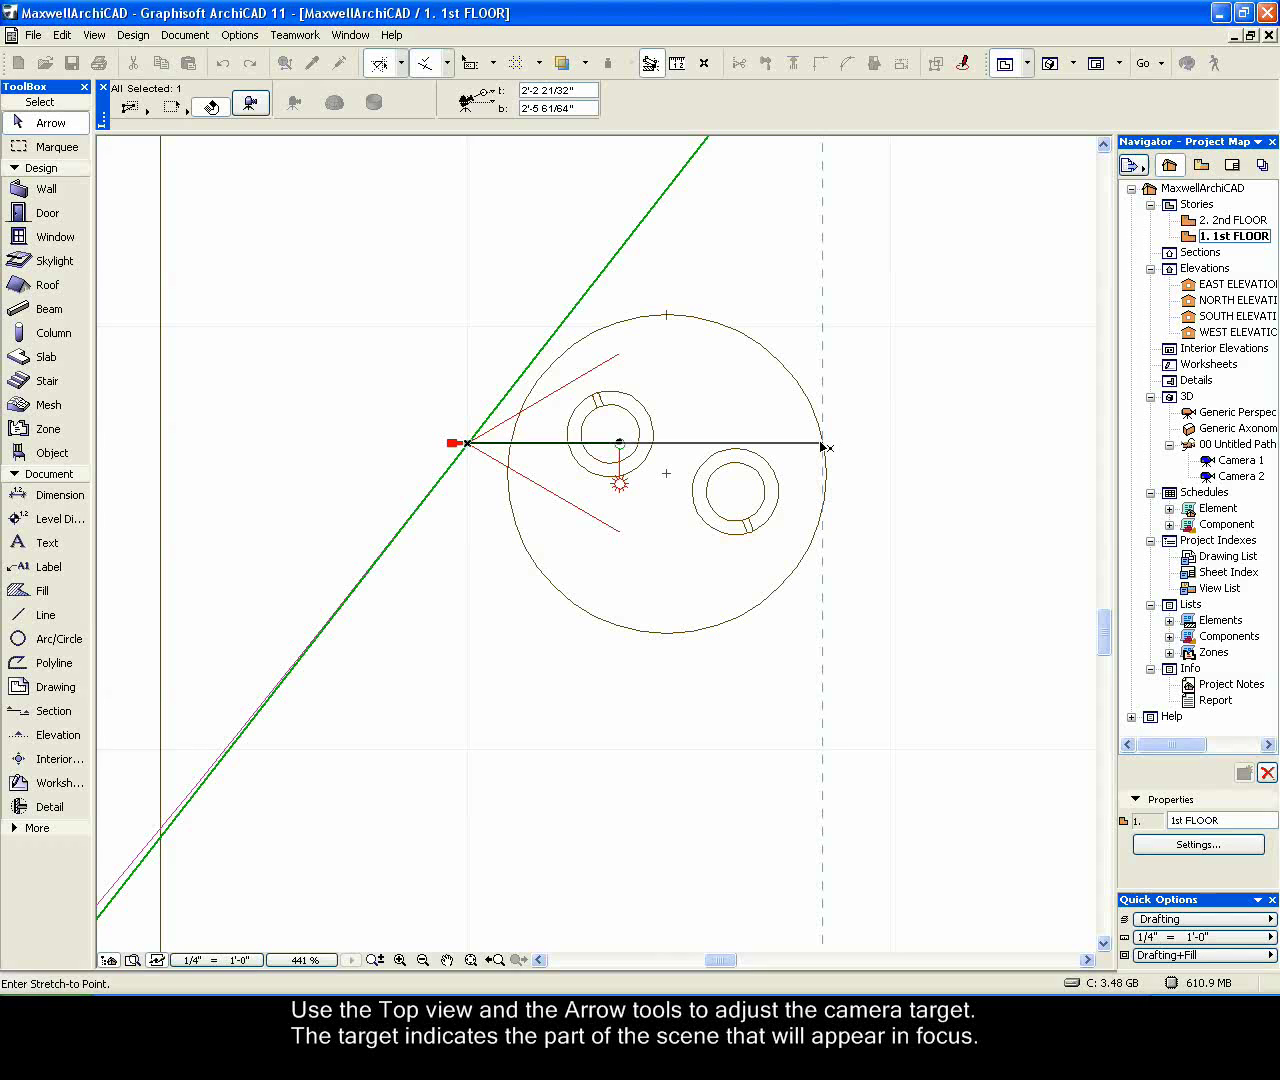
click(822, 446)
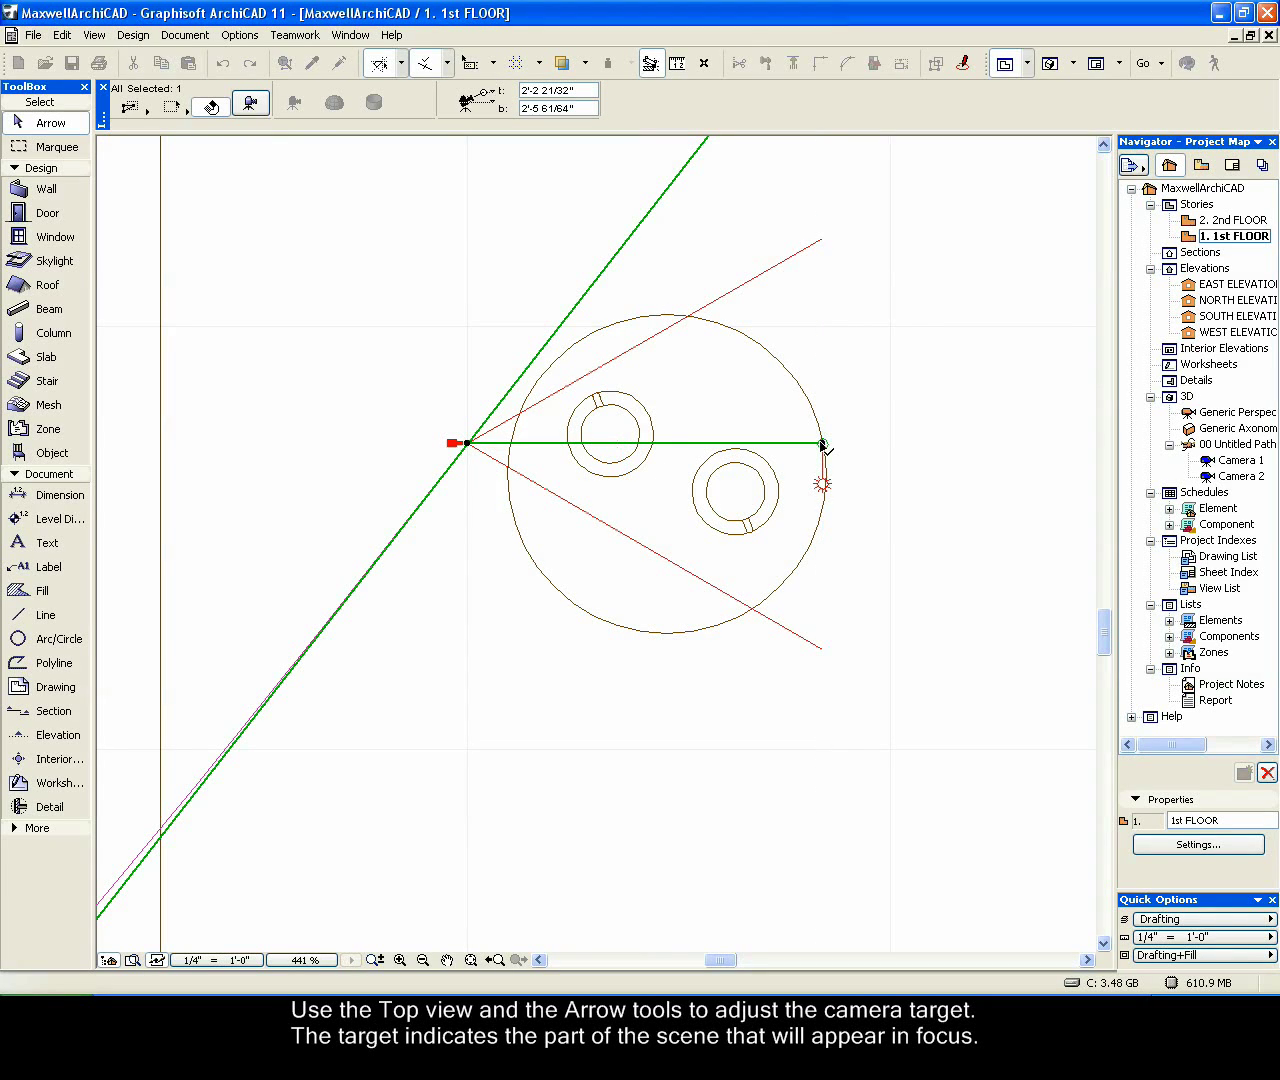
double_click(1236, 461)
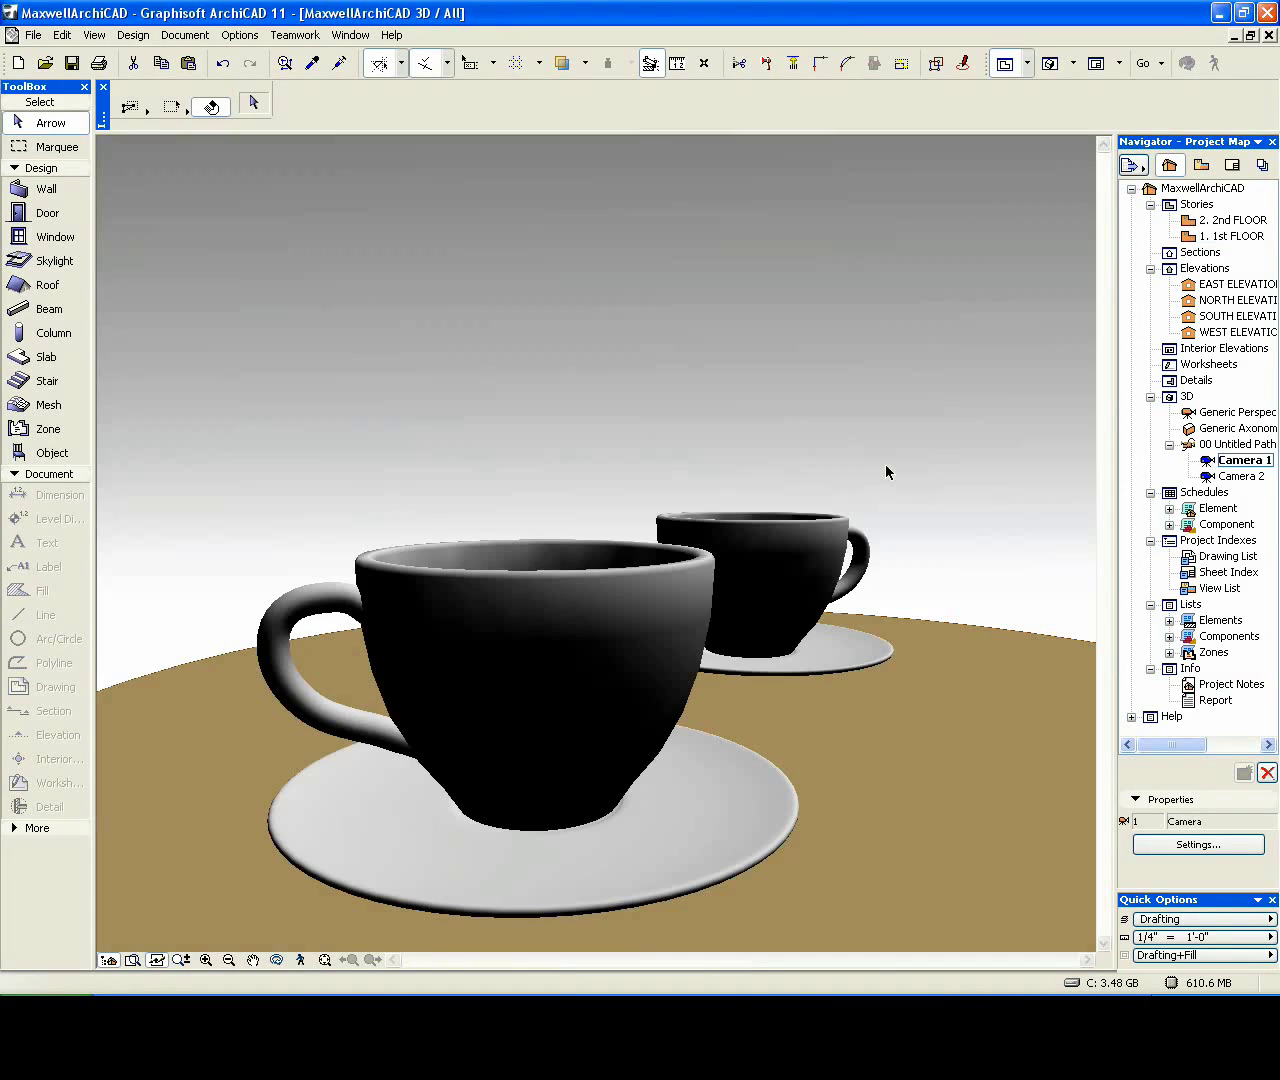
- Start a Maxwell PhotoRender Projection of the current Camera 1 view
click(185, 37)
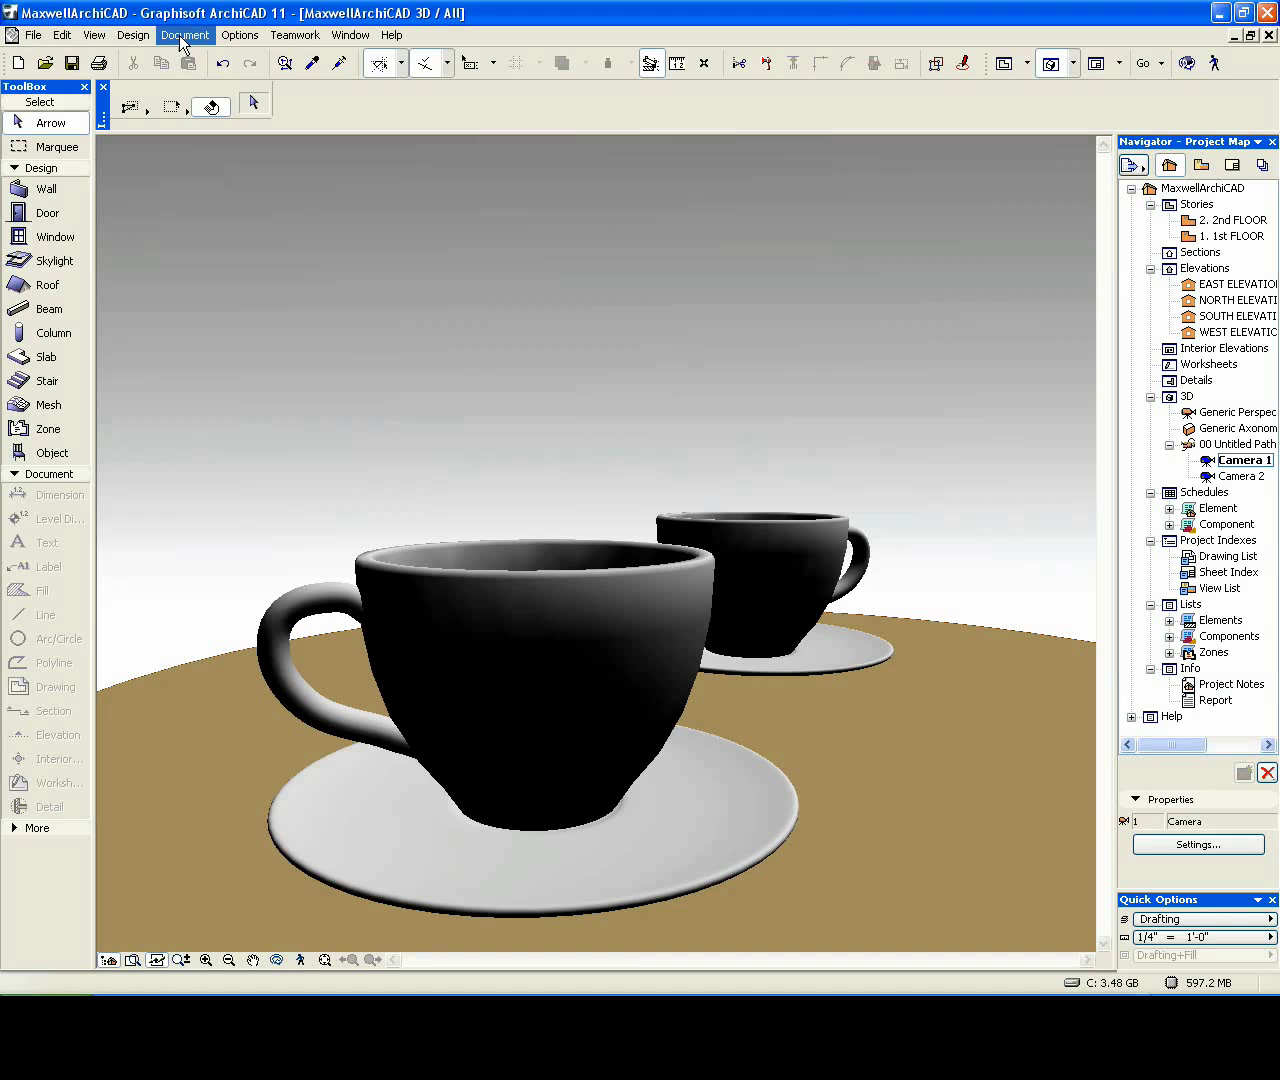
mouse_move(289, 275)
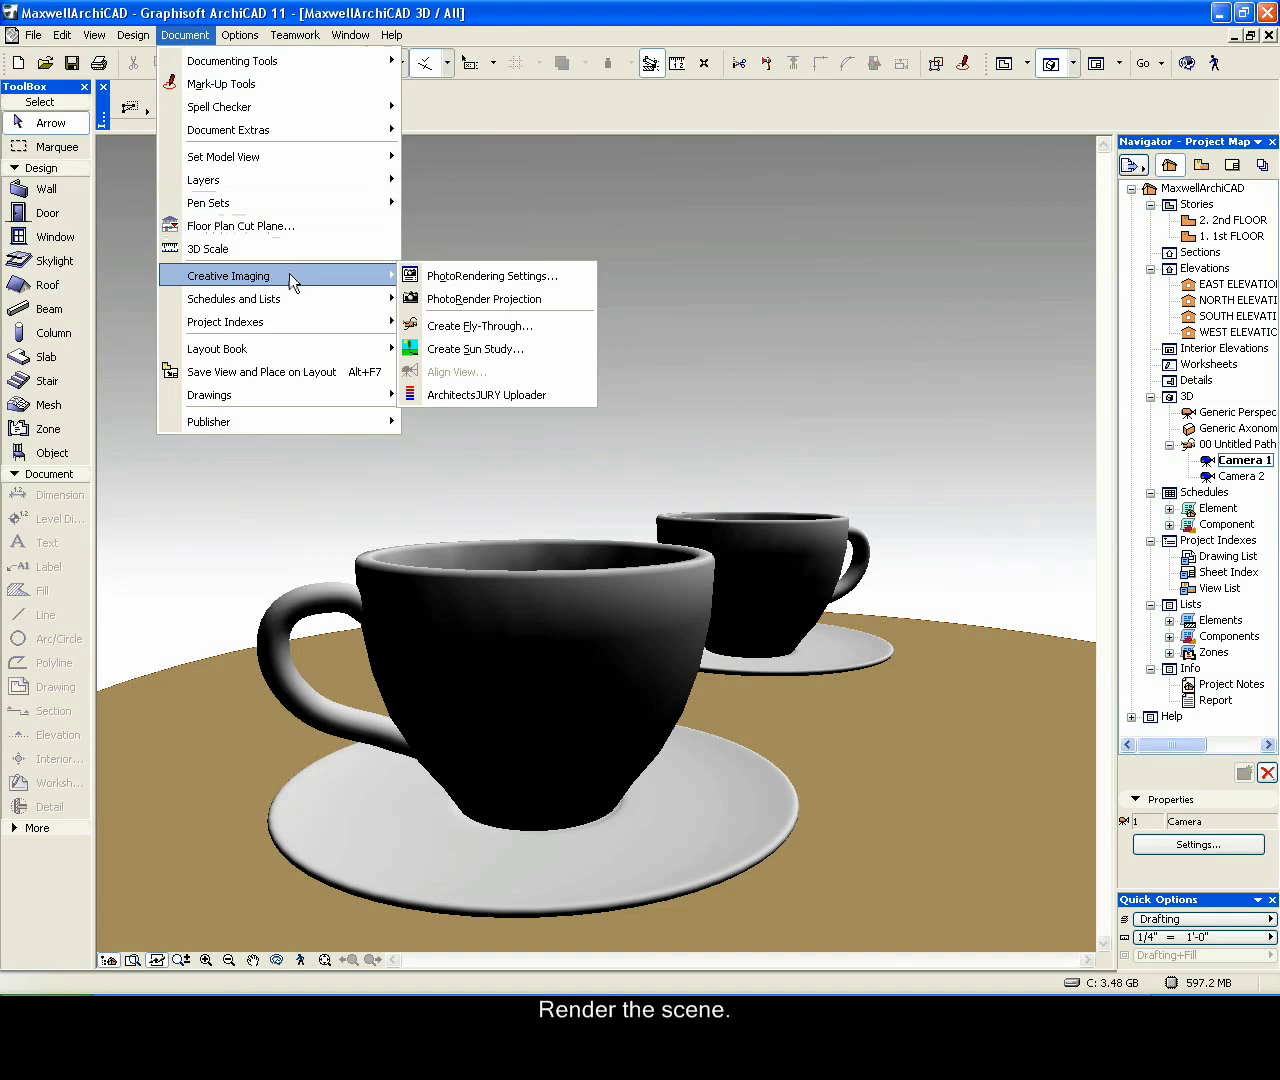
click(530, 298)
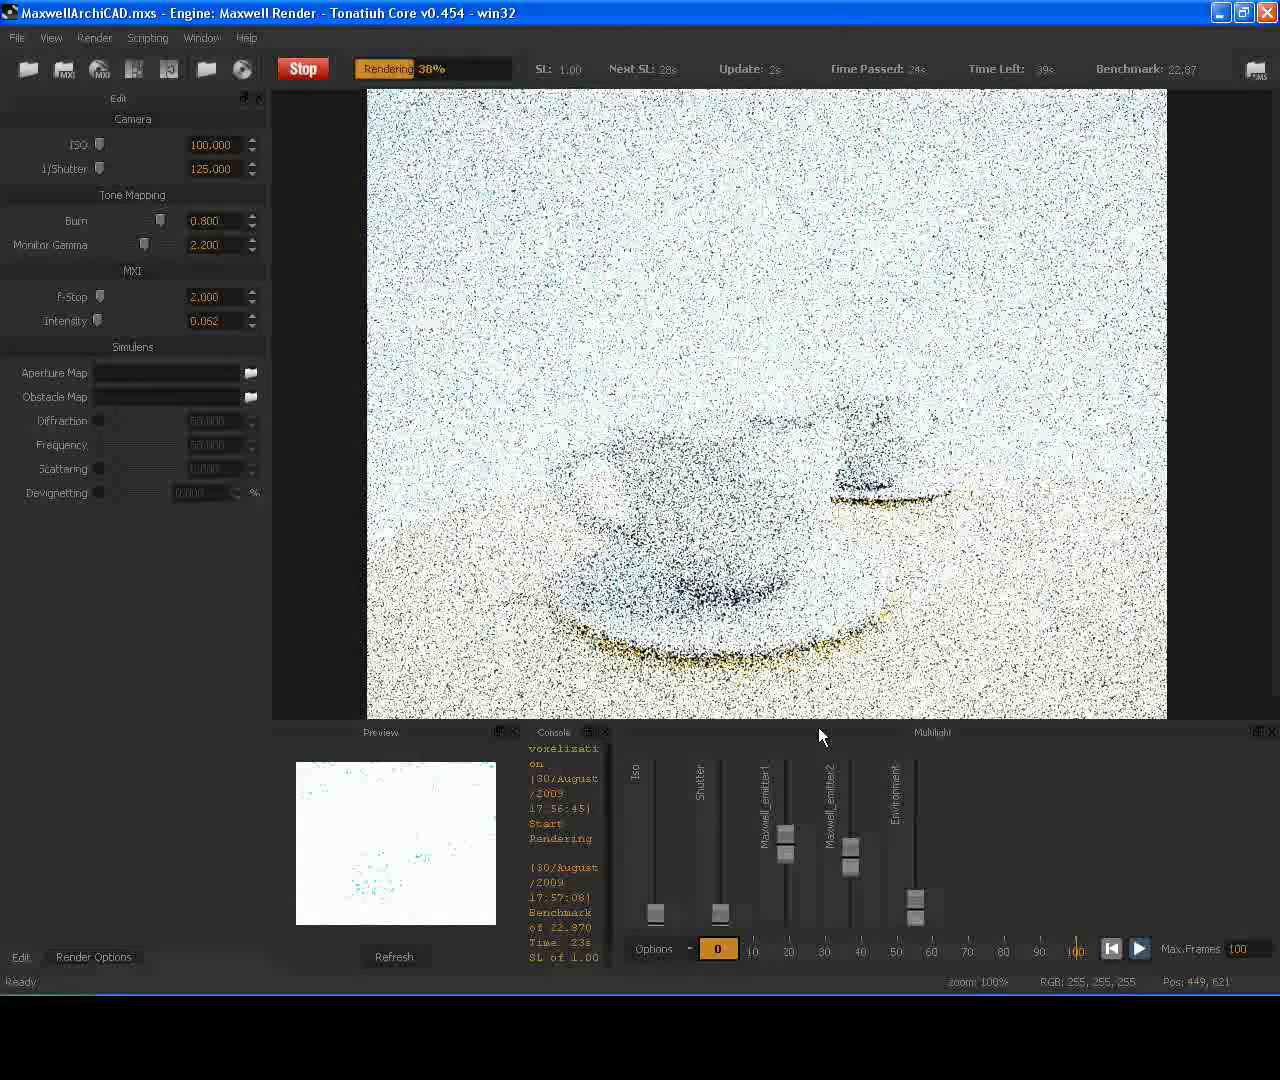
- Lower both emitters' light intensities in Multilight, refresh the finished render, and close Maxwell Render
drag(784, 850, 786, 906)
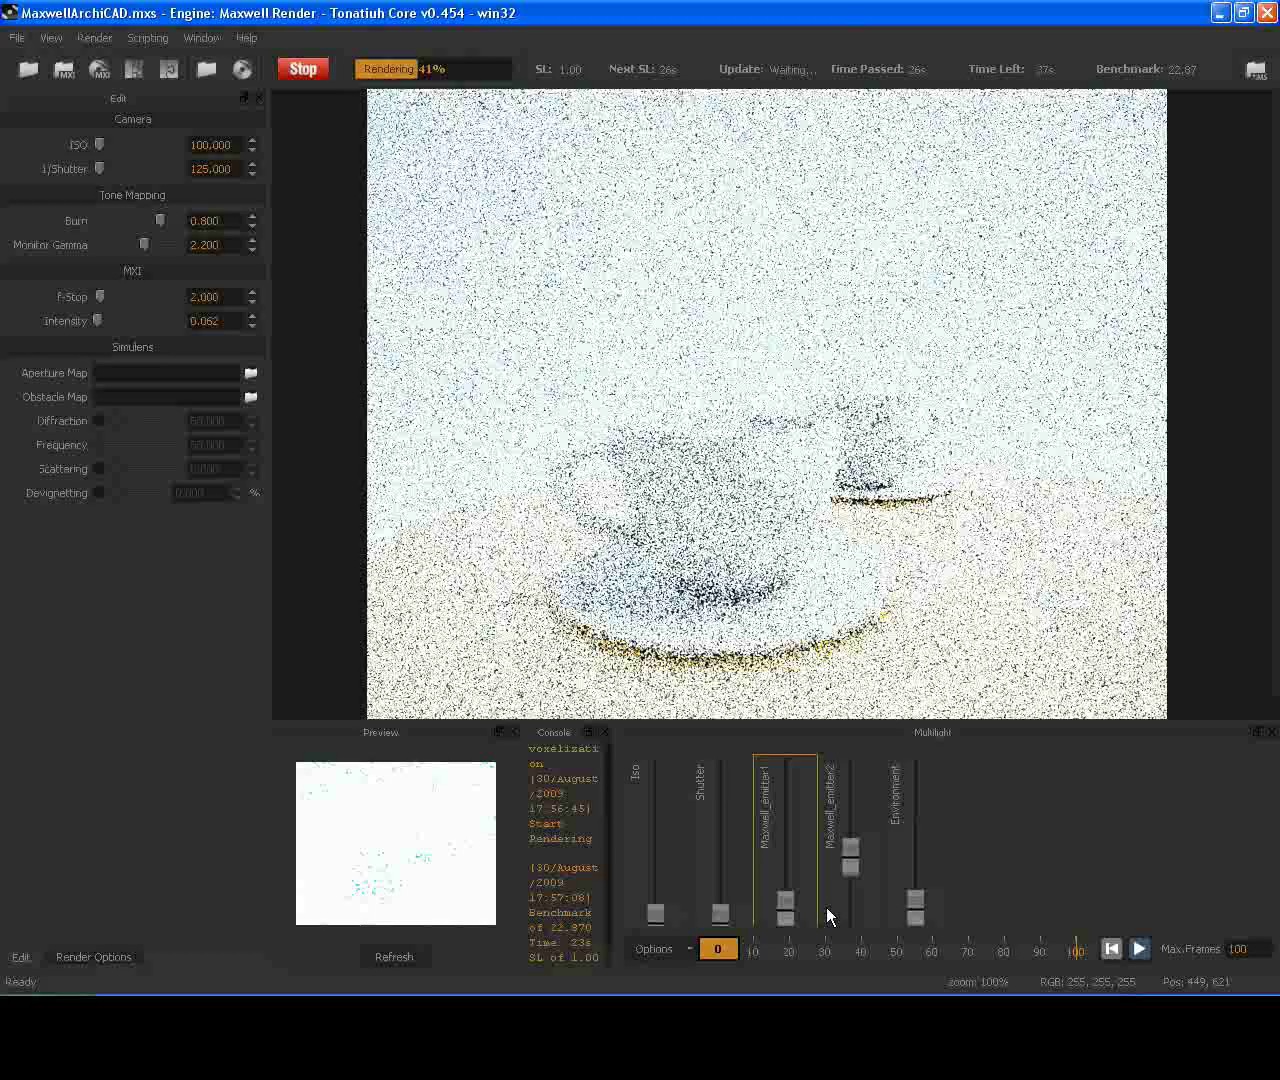
drag(849, 858, 848, 905)
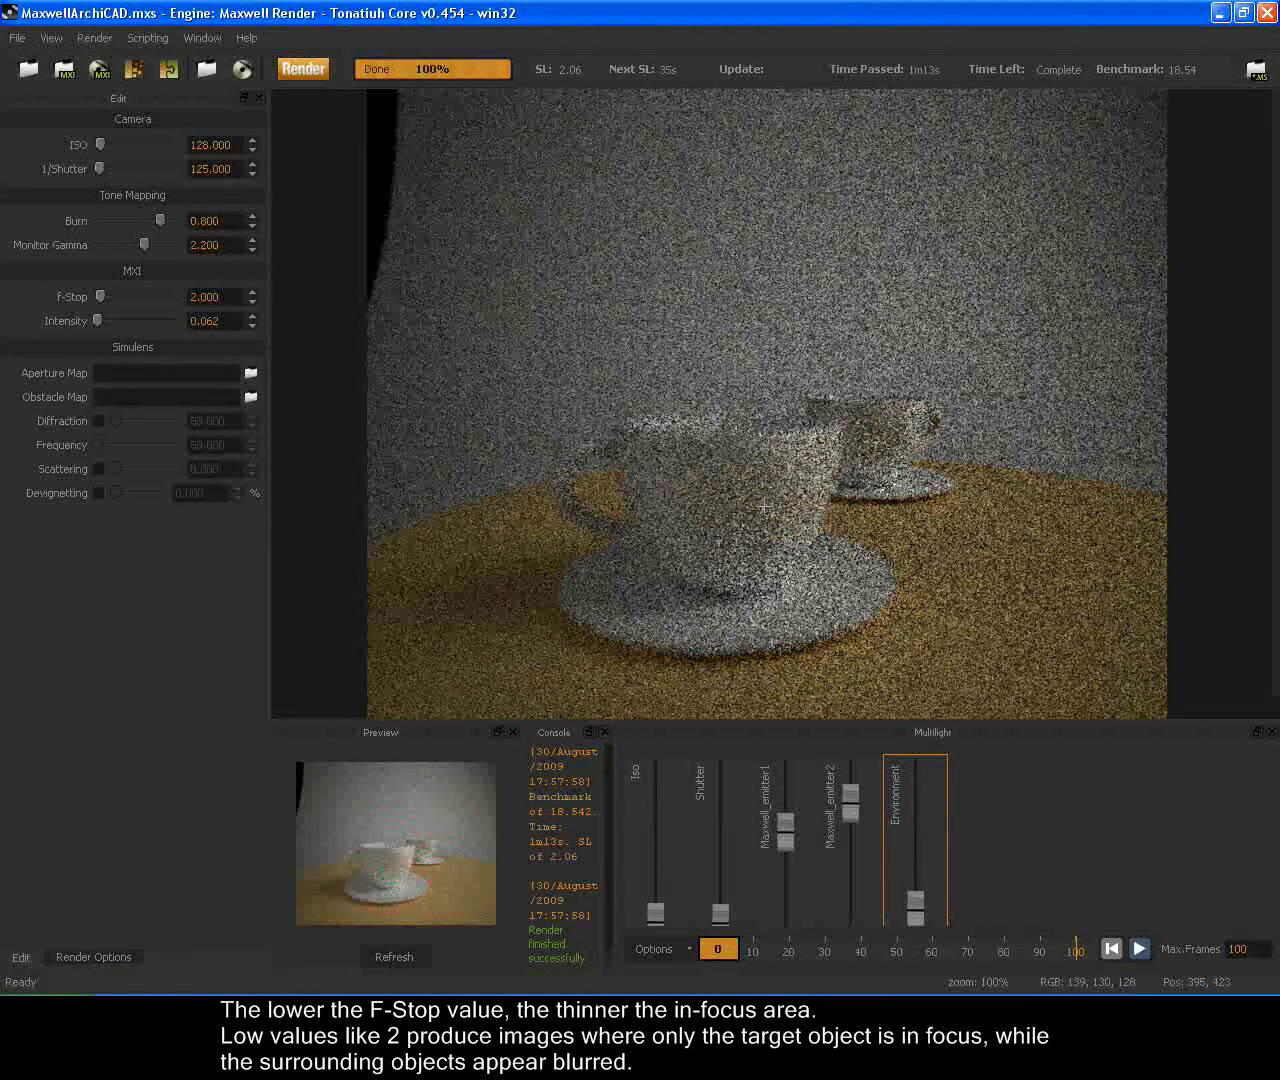
click(402, 955)
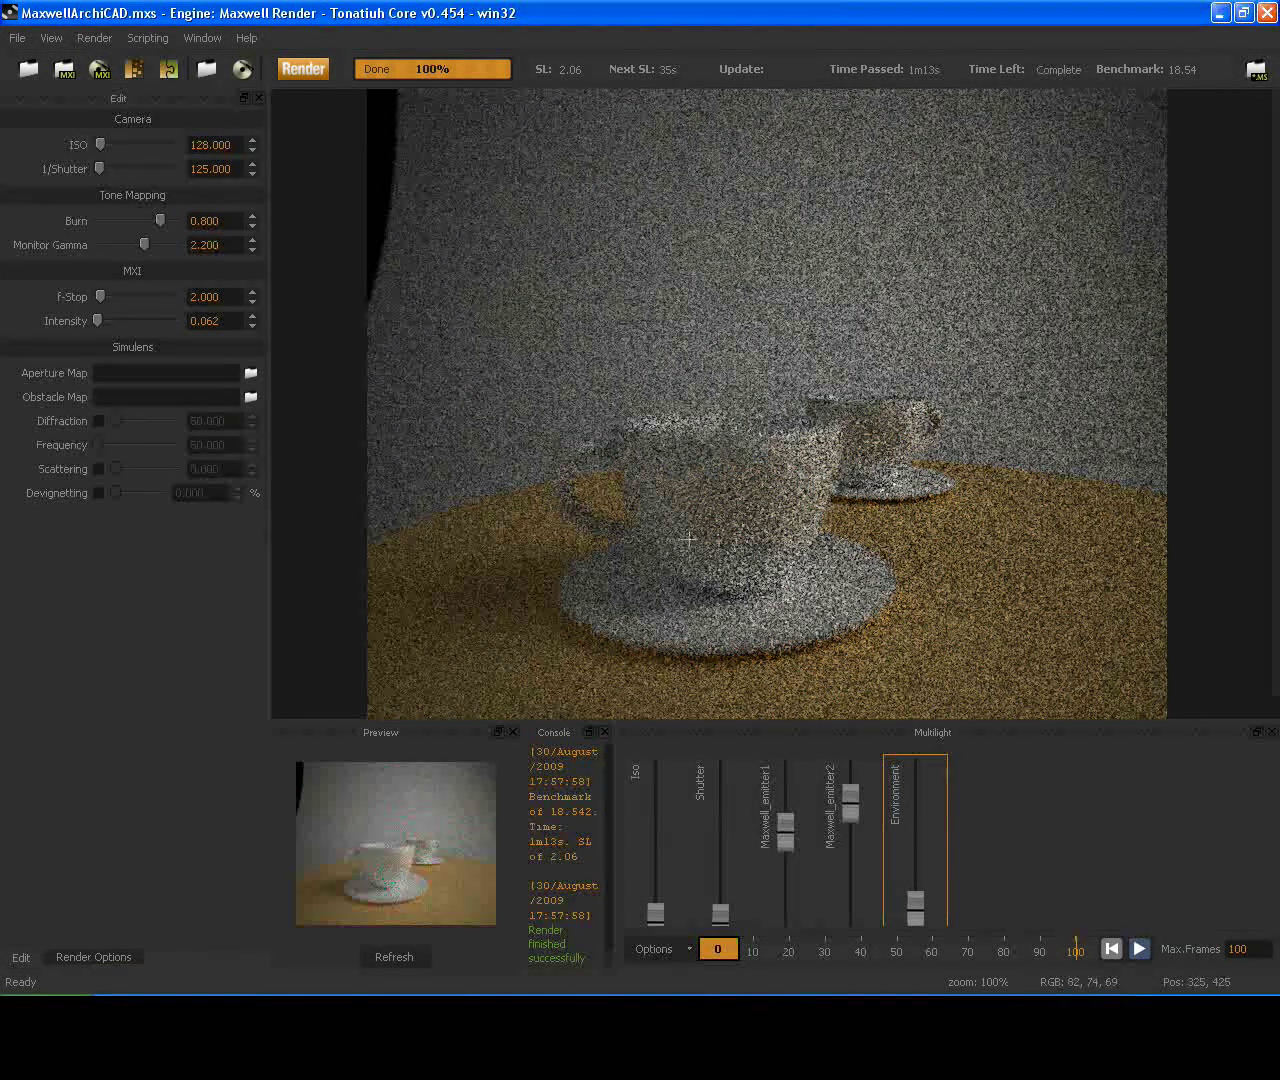
click(1267, 12)
- Close Picture #1 and enable Export MXS Only in the PhotoRendering Settings
click(1000, 128)
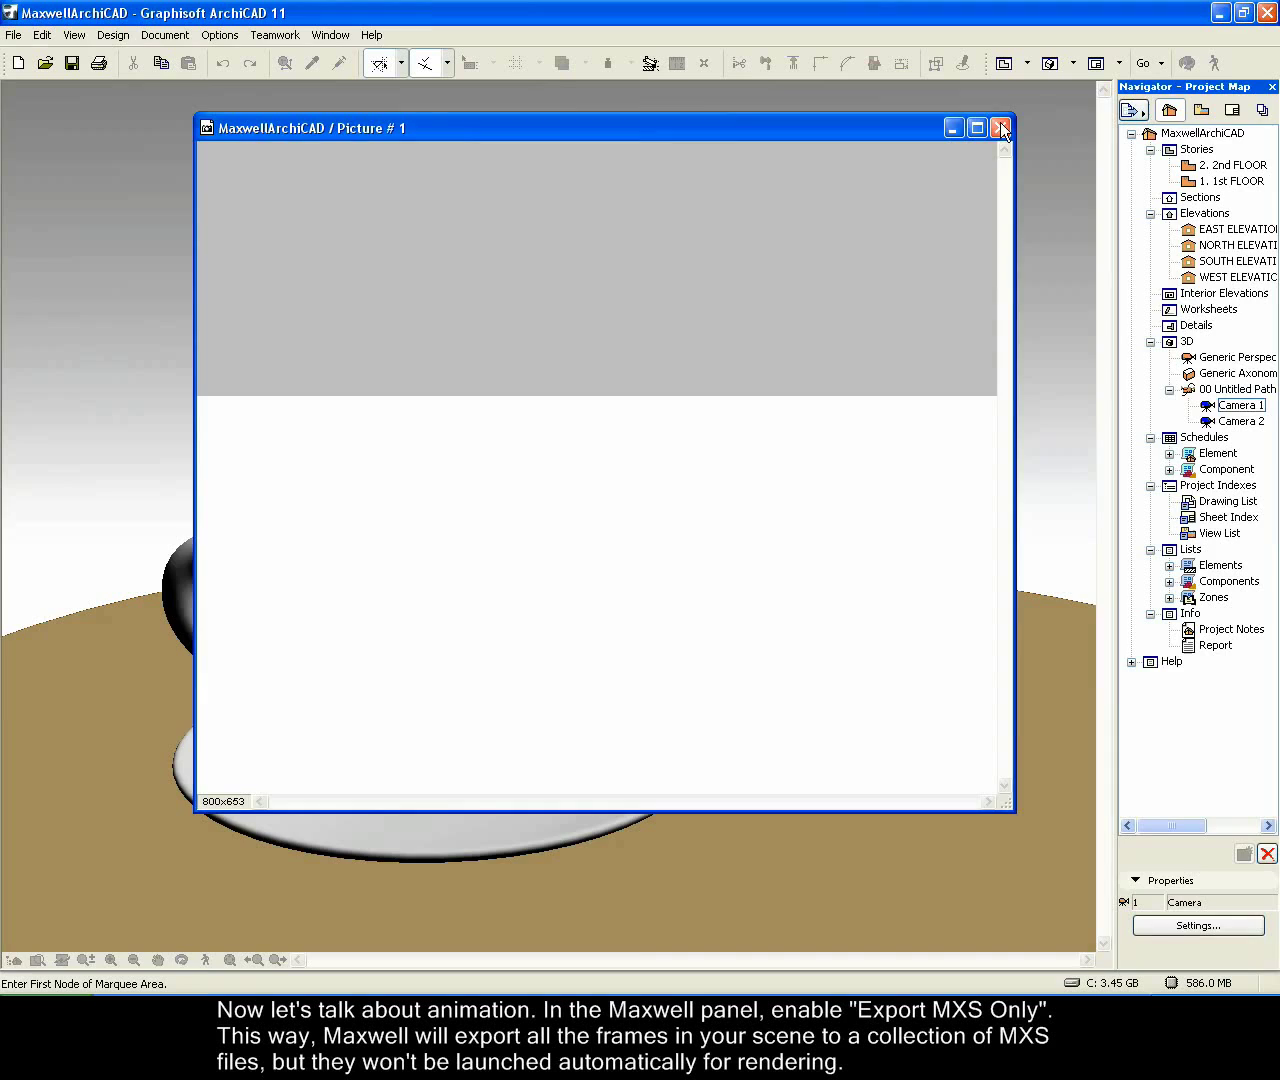
click(185, 35)
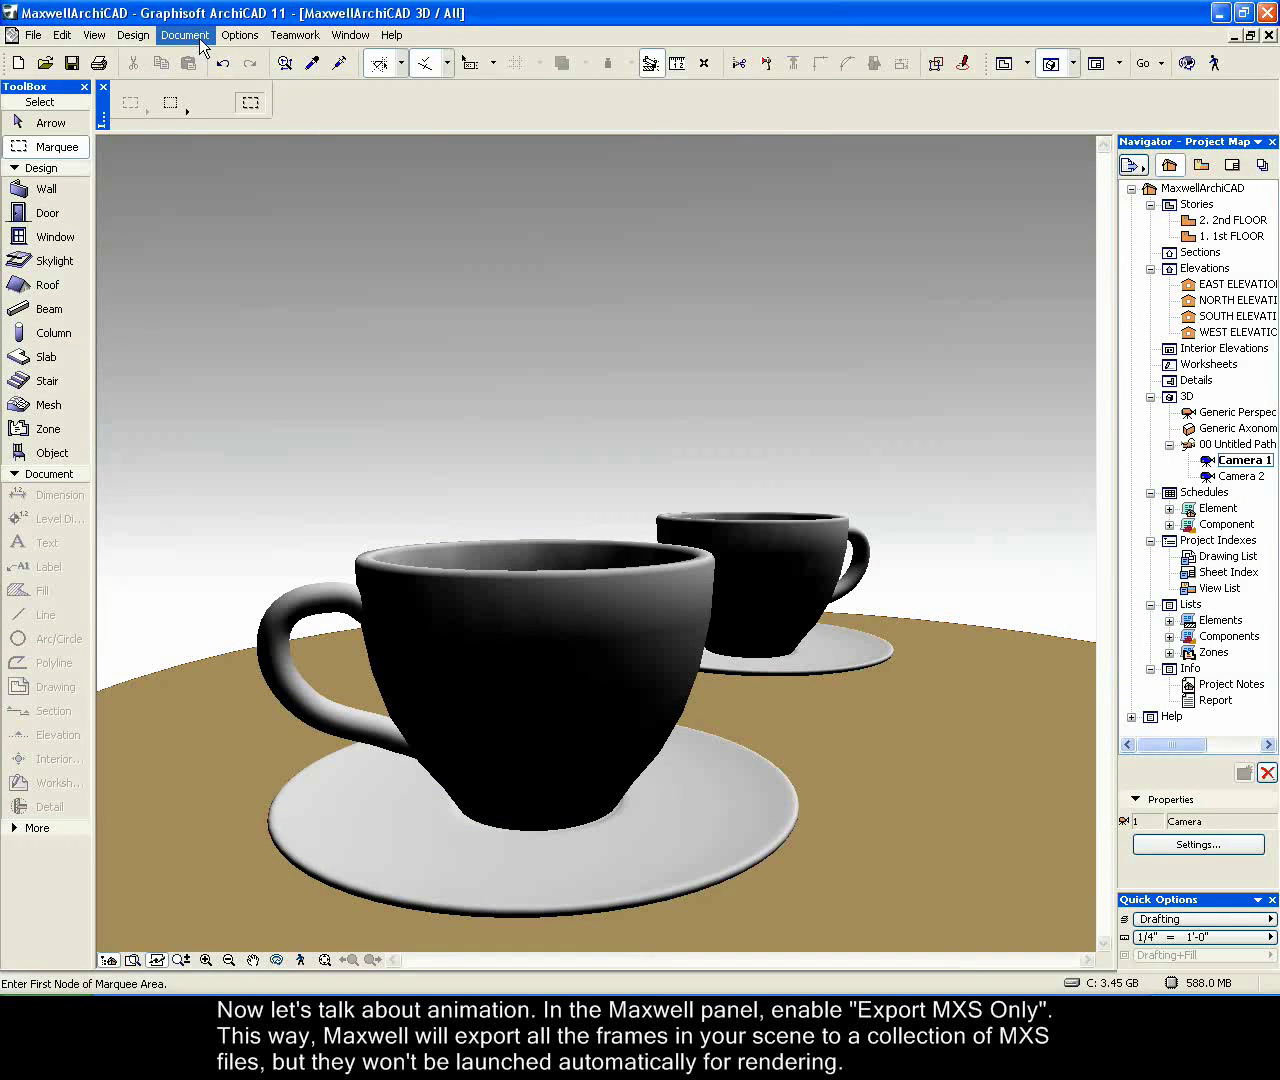
mouse_move(269, 283)
click(503, 270)
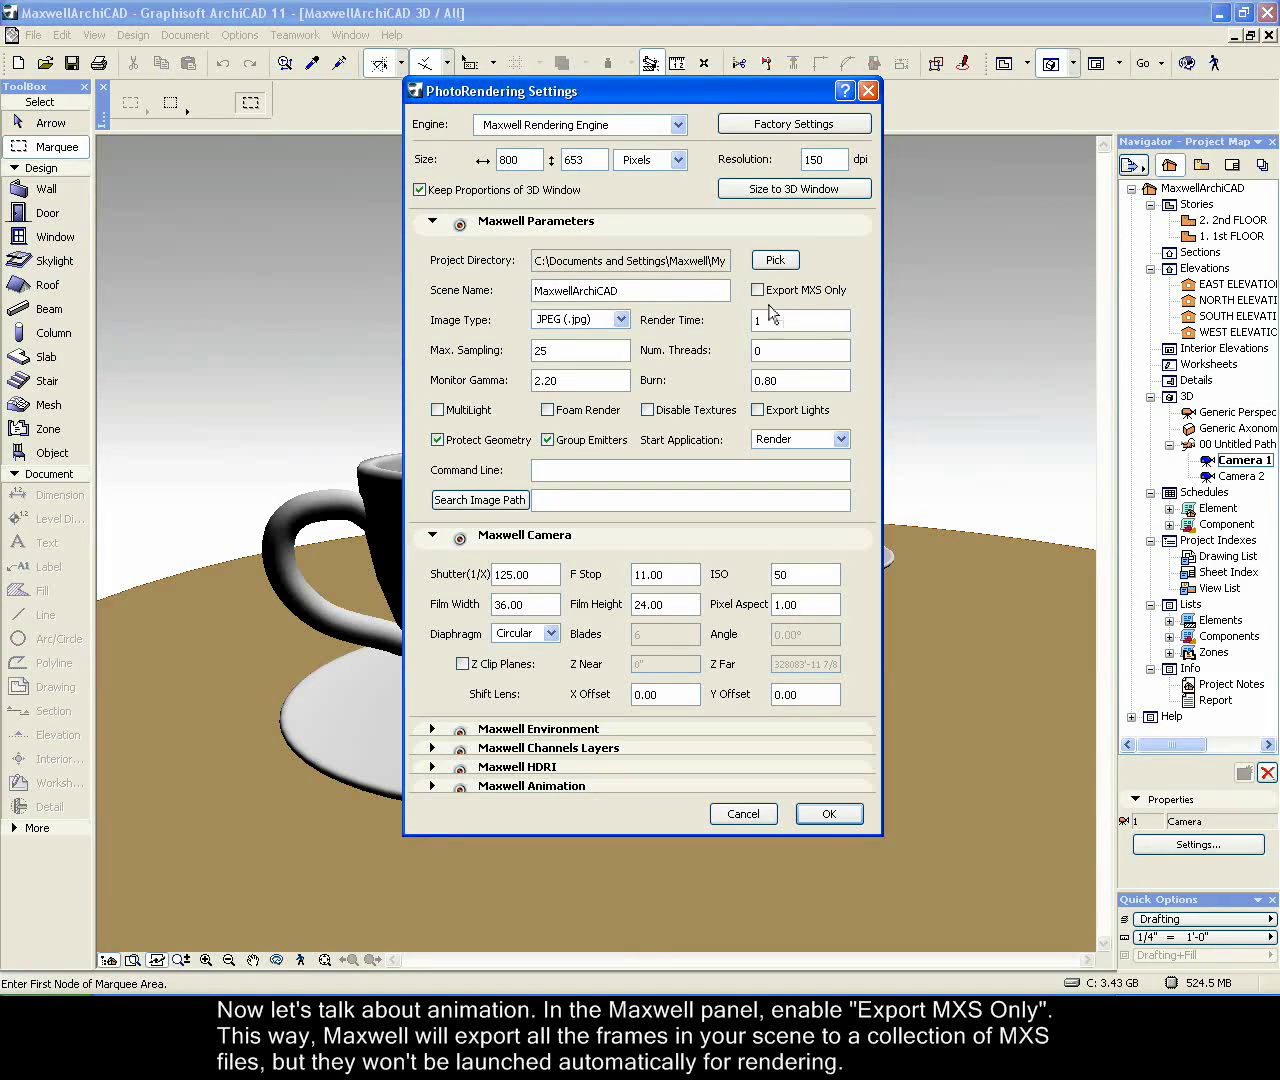
click(758, 290)
- Turn on Append Frame Number under Maxwell Animation and apply the settings
click(431, 786)
click(438, 824)
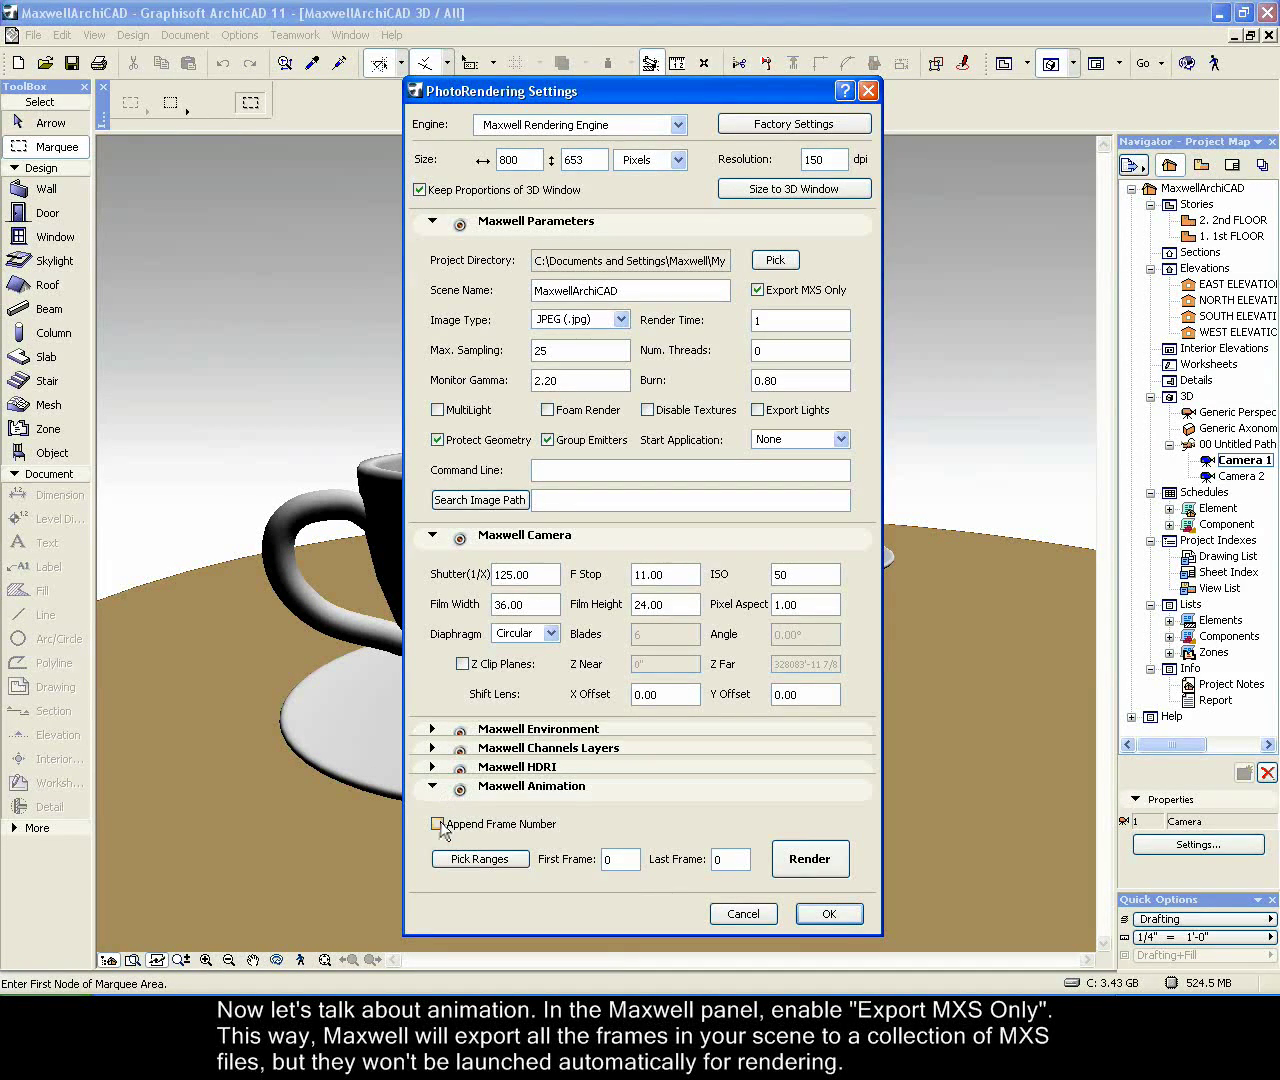
click(830, 914)
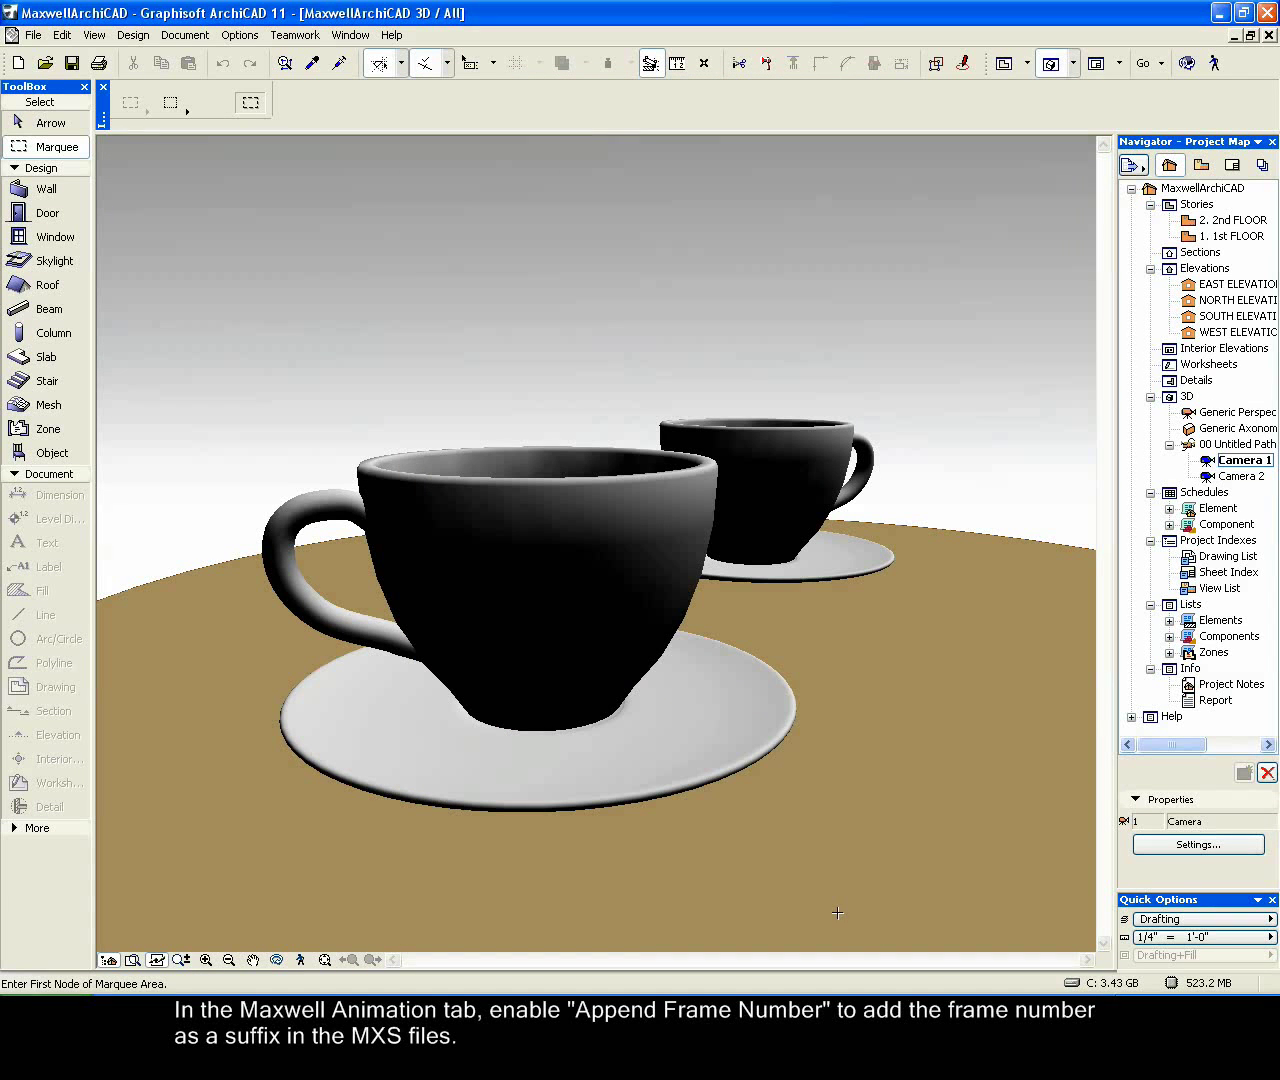
click(184, 38)
mouse_move(263, 280)
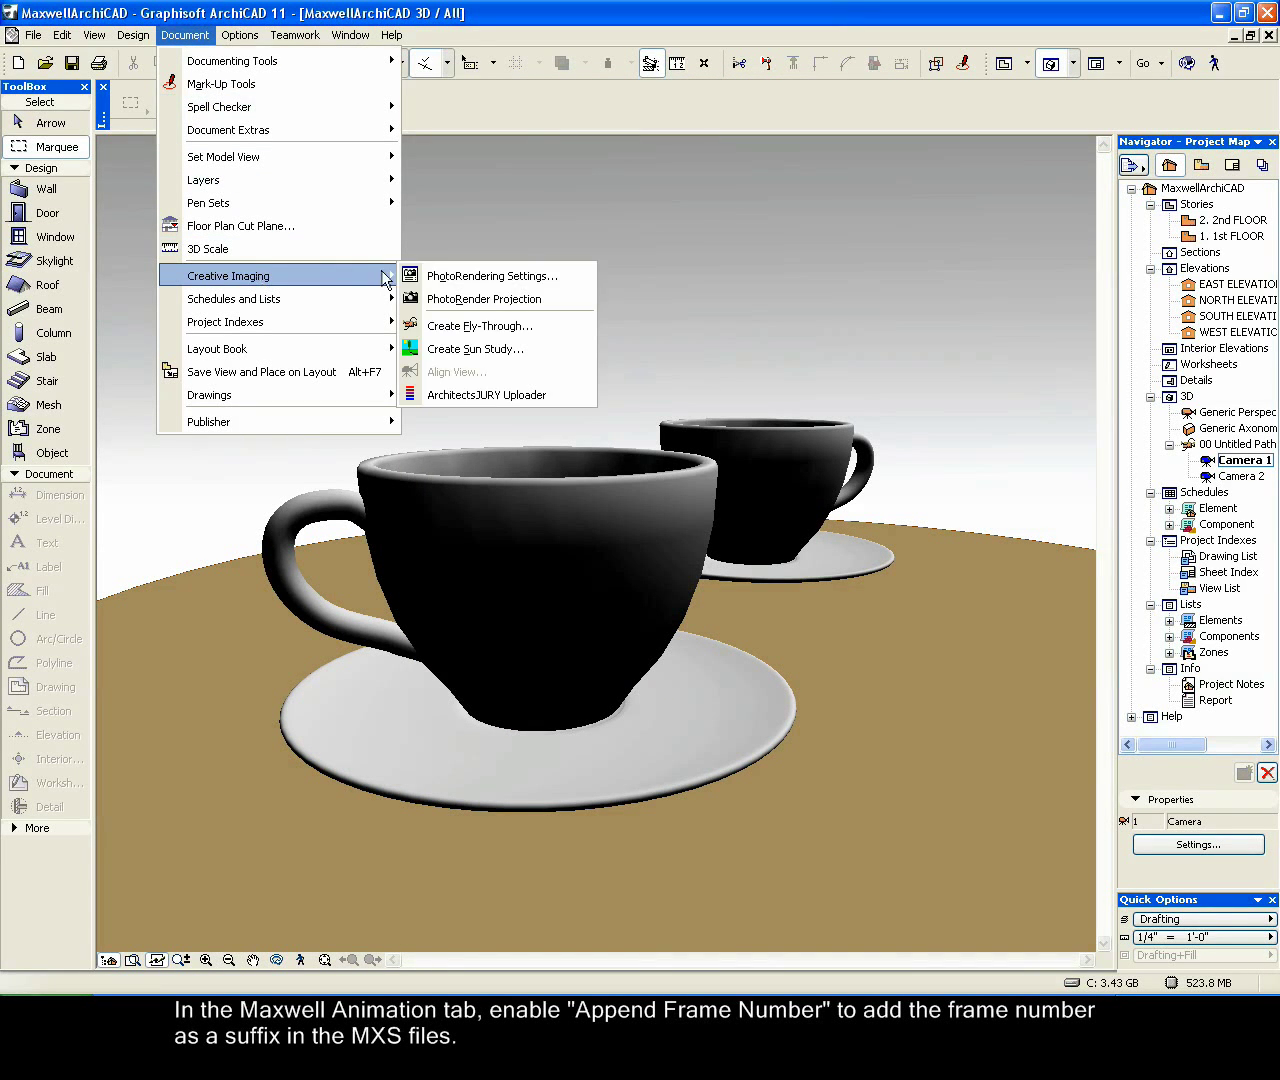
- Create a PhotoRendering Window fly-through saved as MaxwellArchiCAD.mov, then close the movie window
click(507, 329)
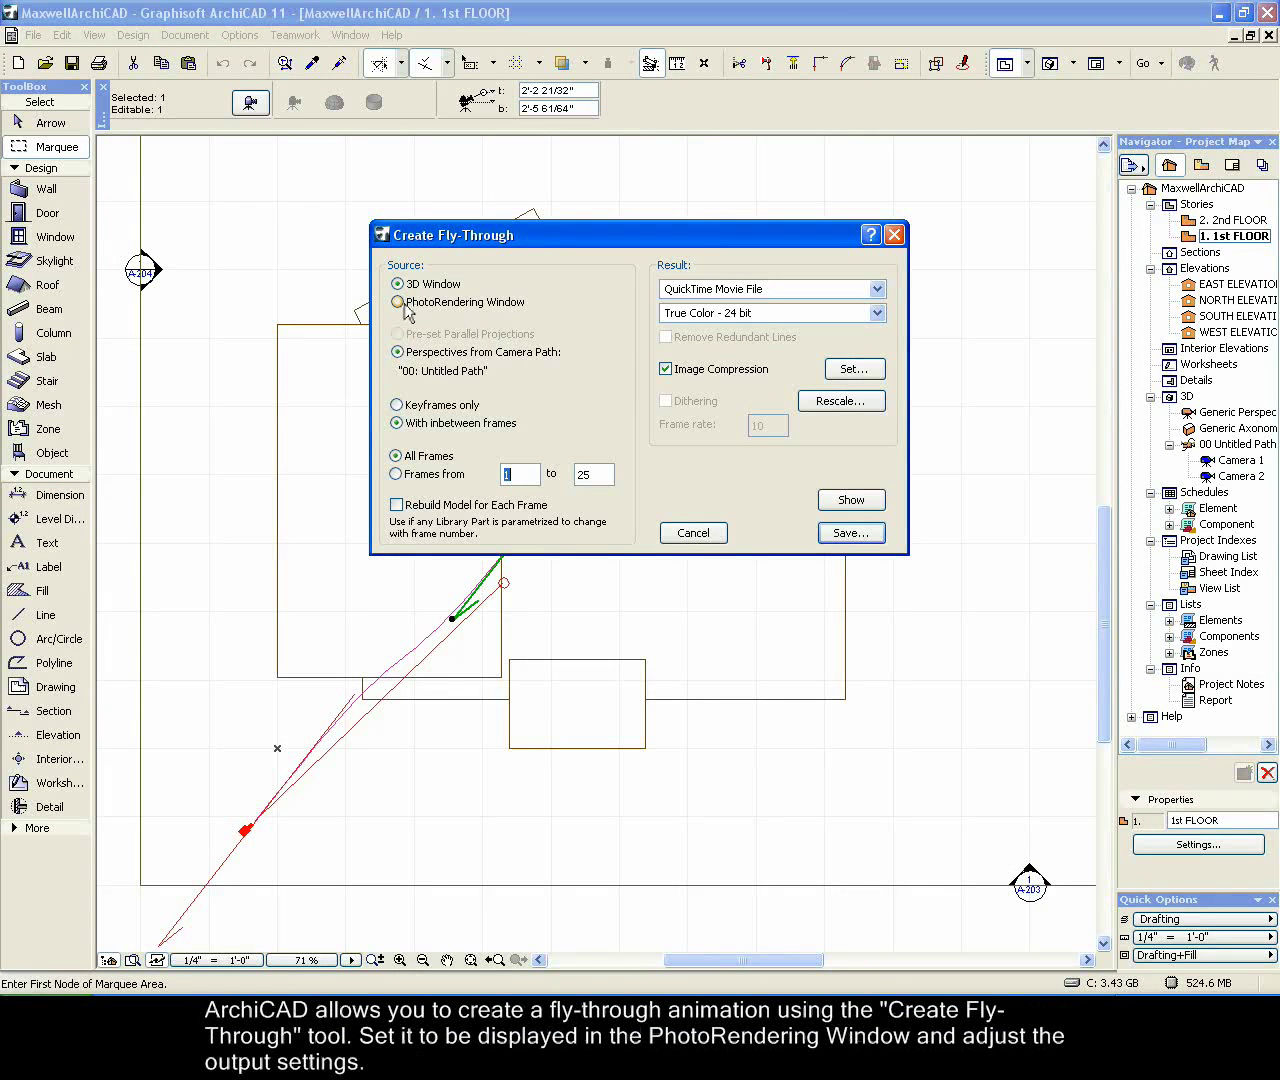
click(404, 305)
click(853, 535)
click(868, 561)
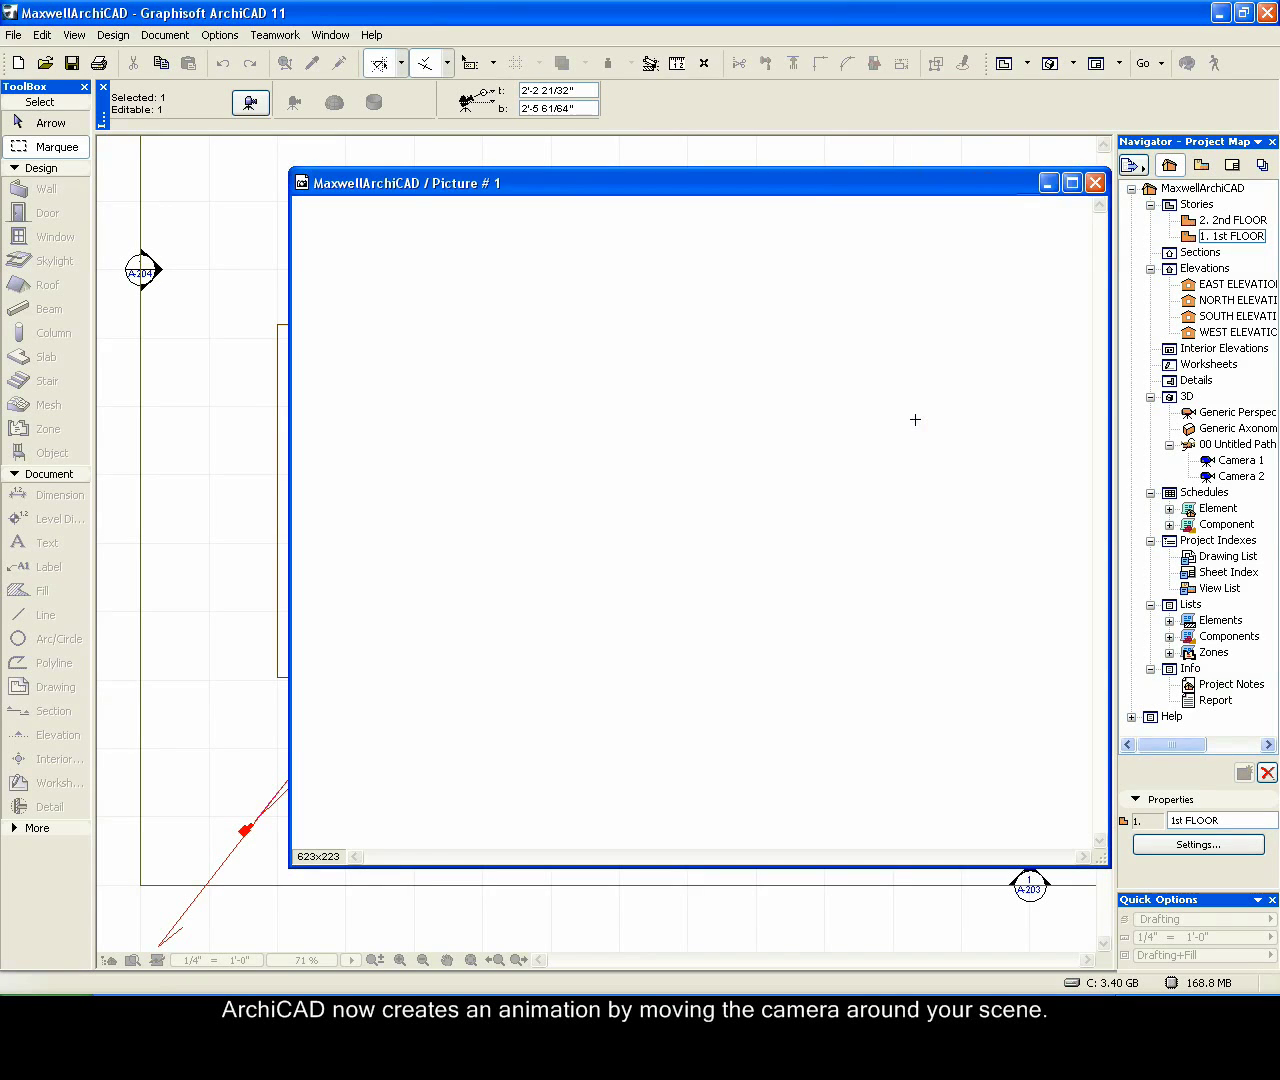
click(1095, 182)
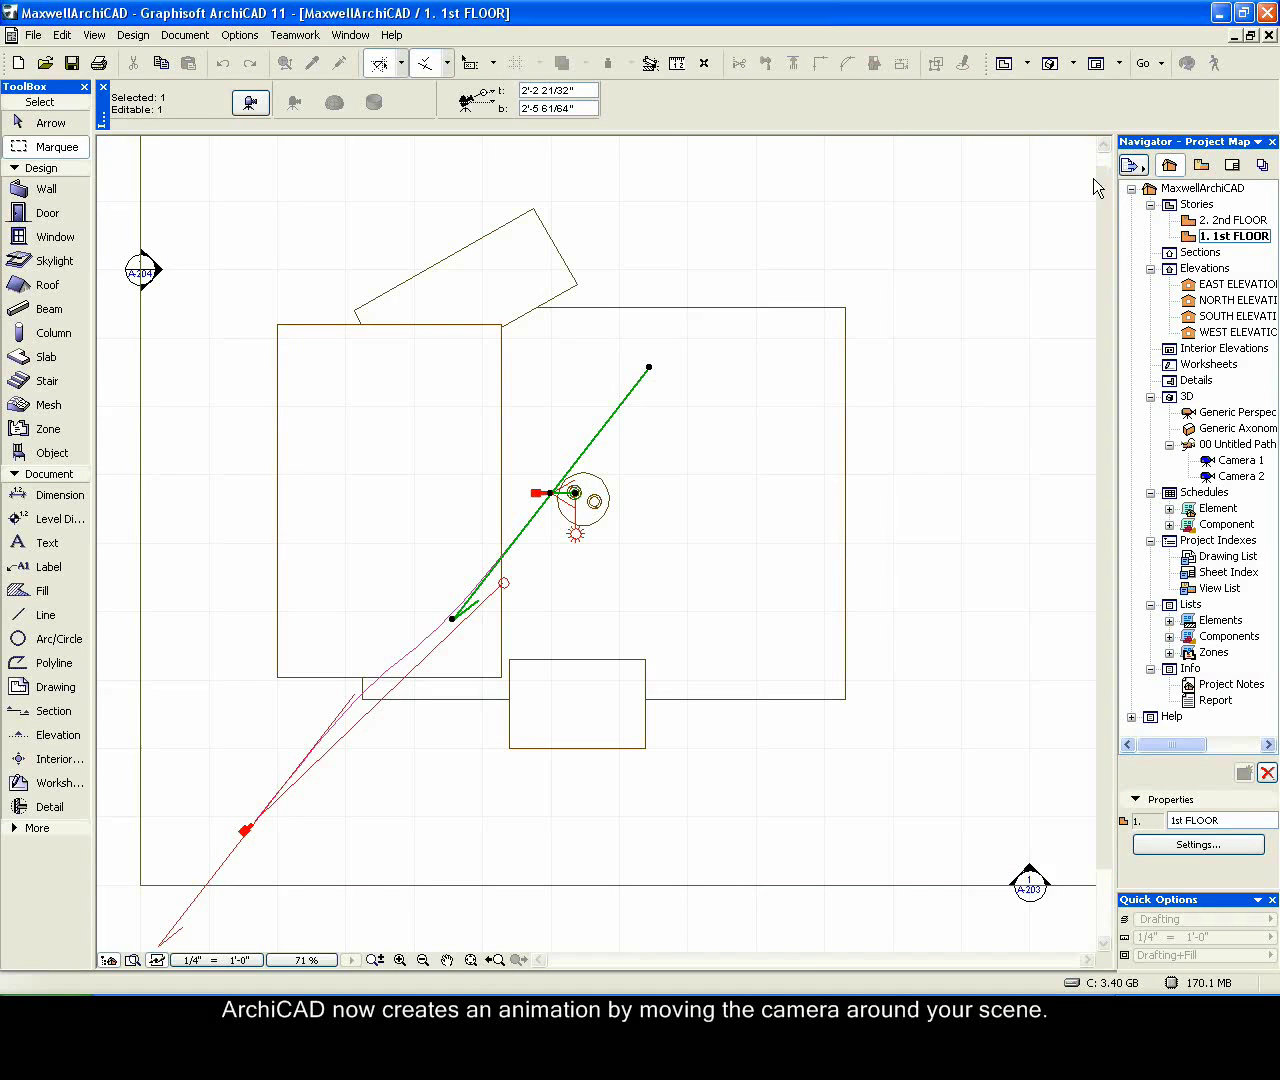
- Set the Maxwell Animation range to frames 0–24 from the fly-through and start rendering
click(185, 35)
mouse_move(333, 289)
click(485, 273)
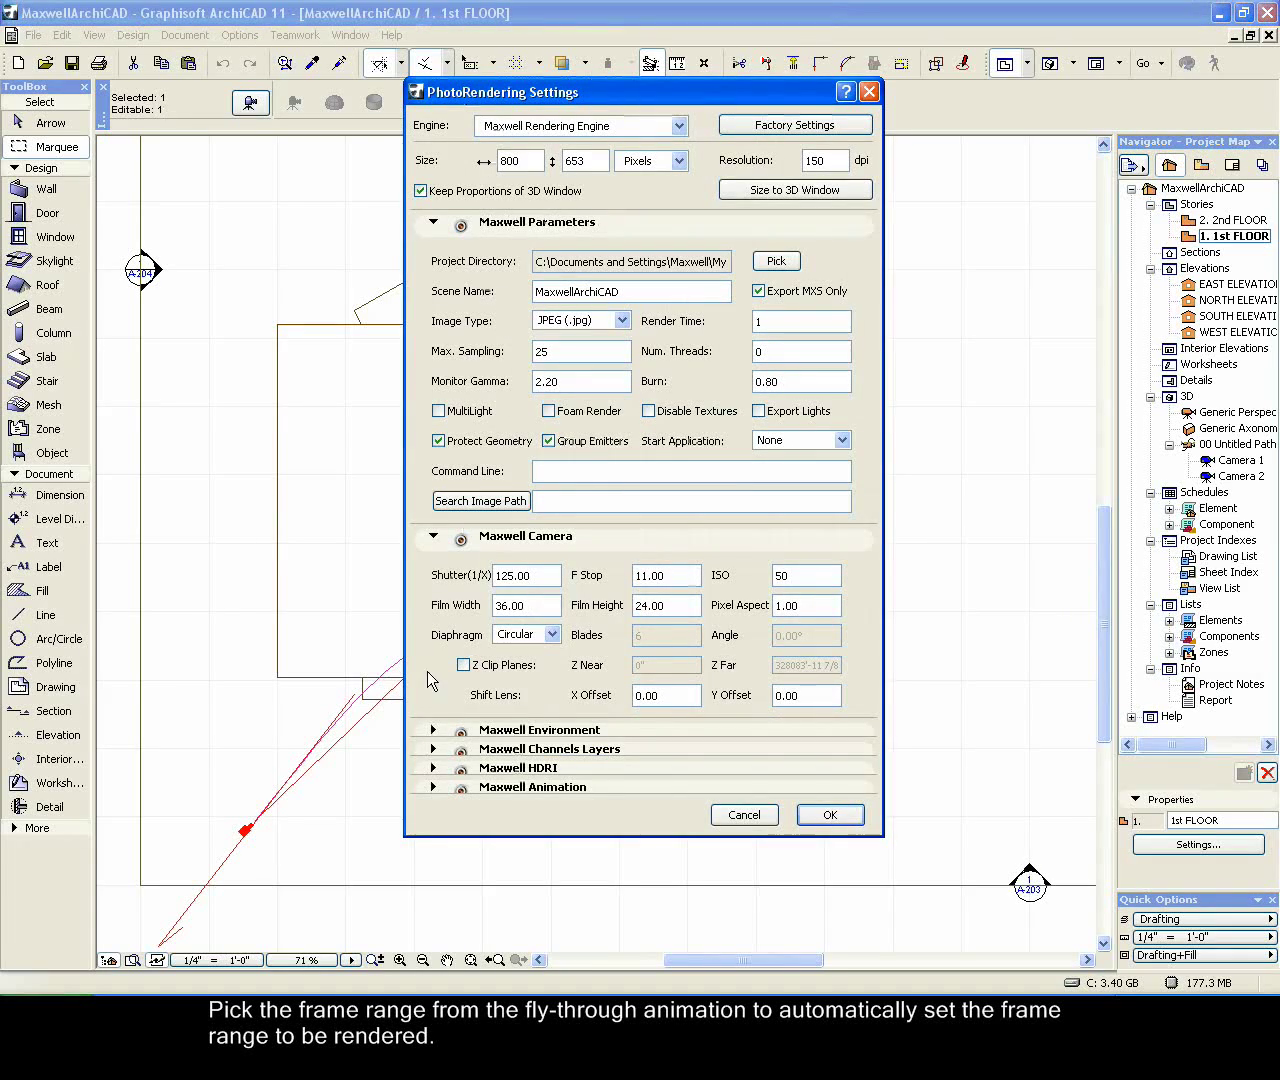
click(432, 788)
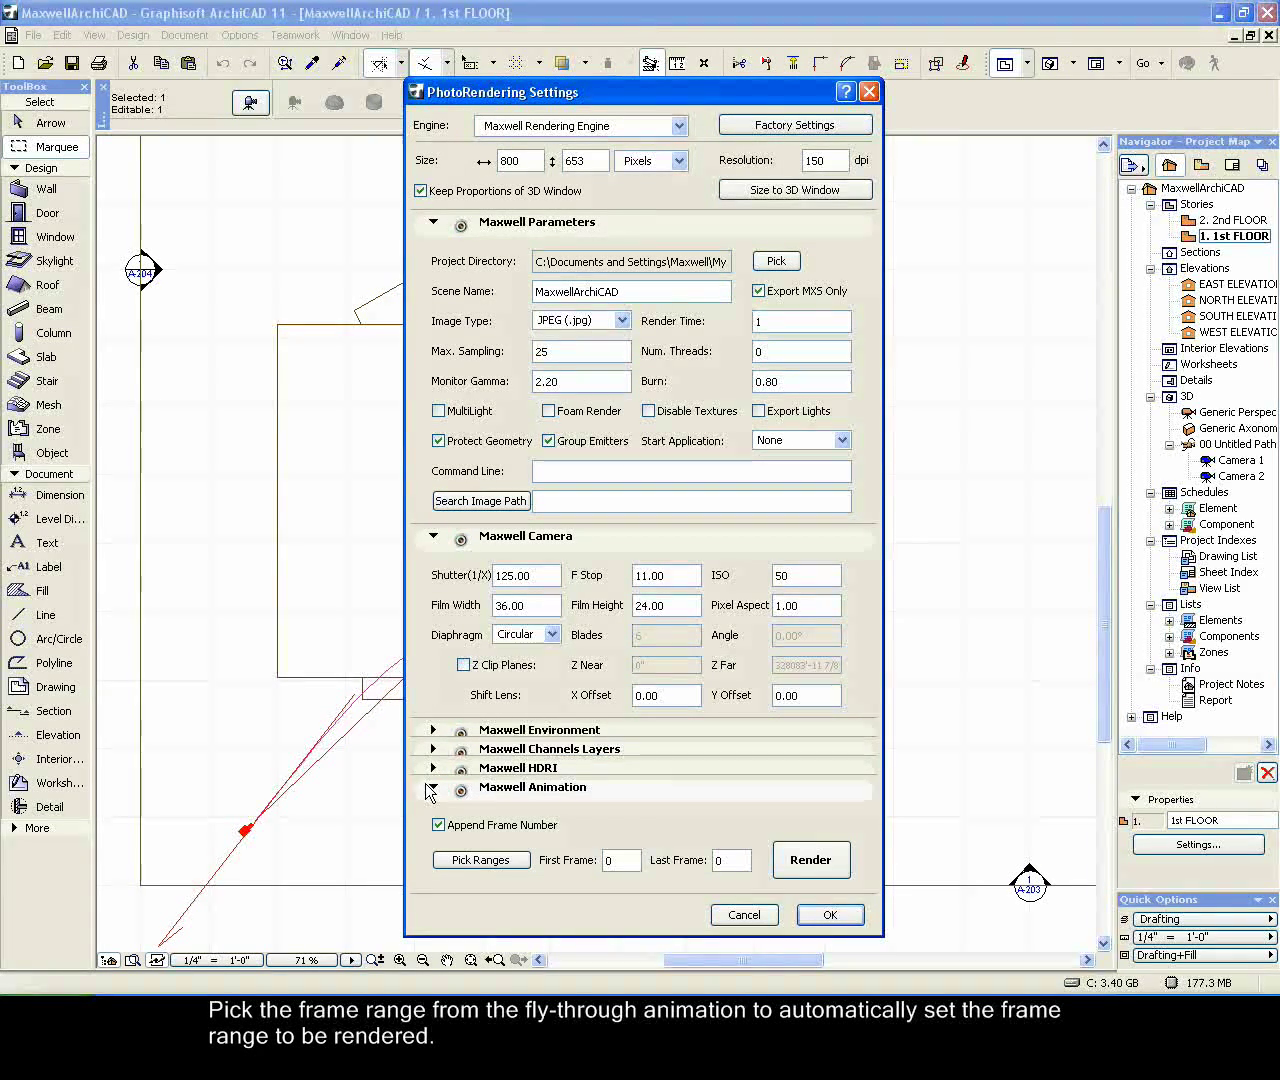
click(470, 862)
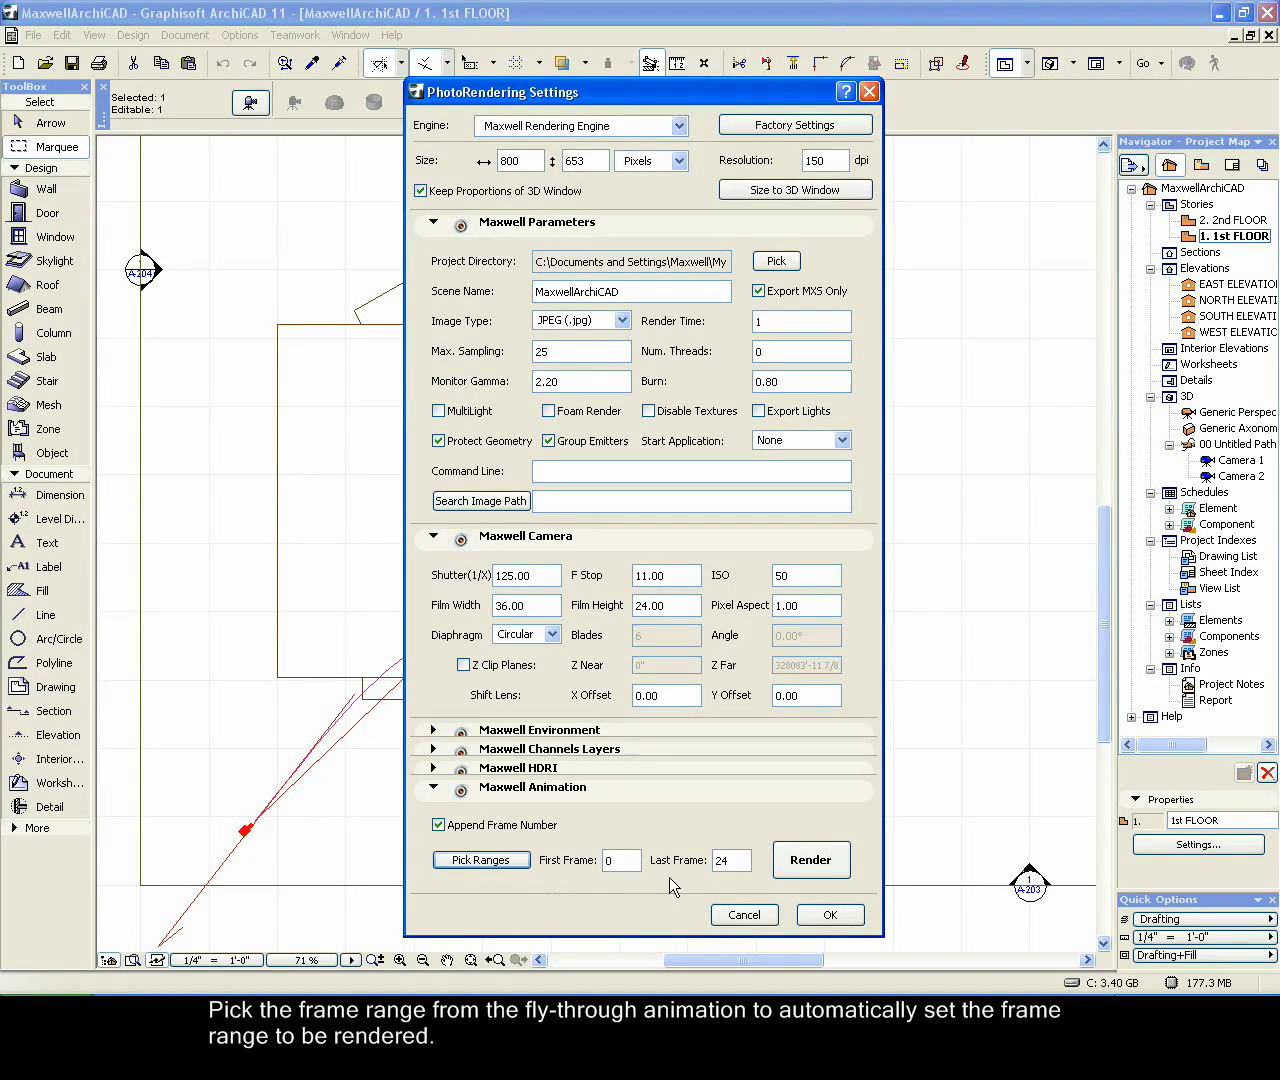
click(812, 861)
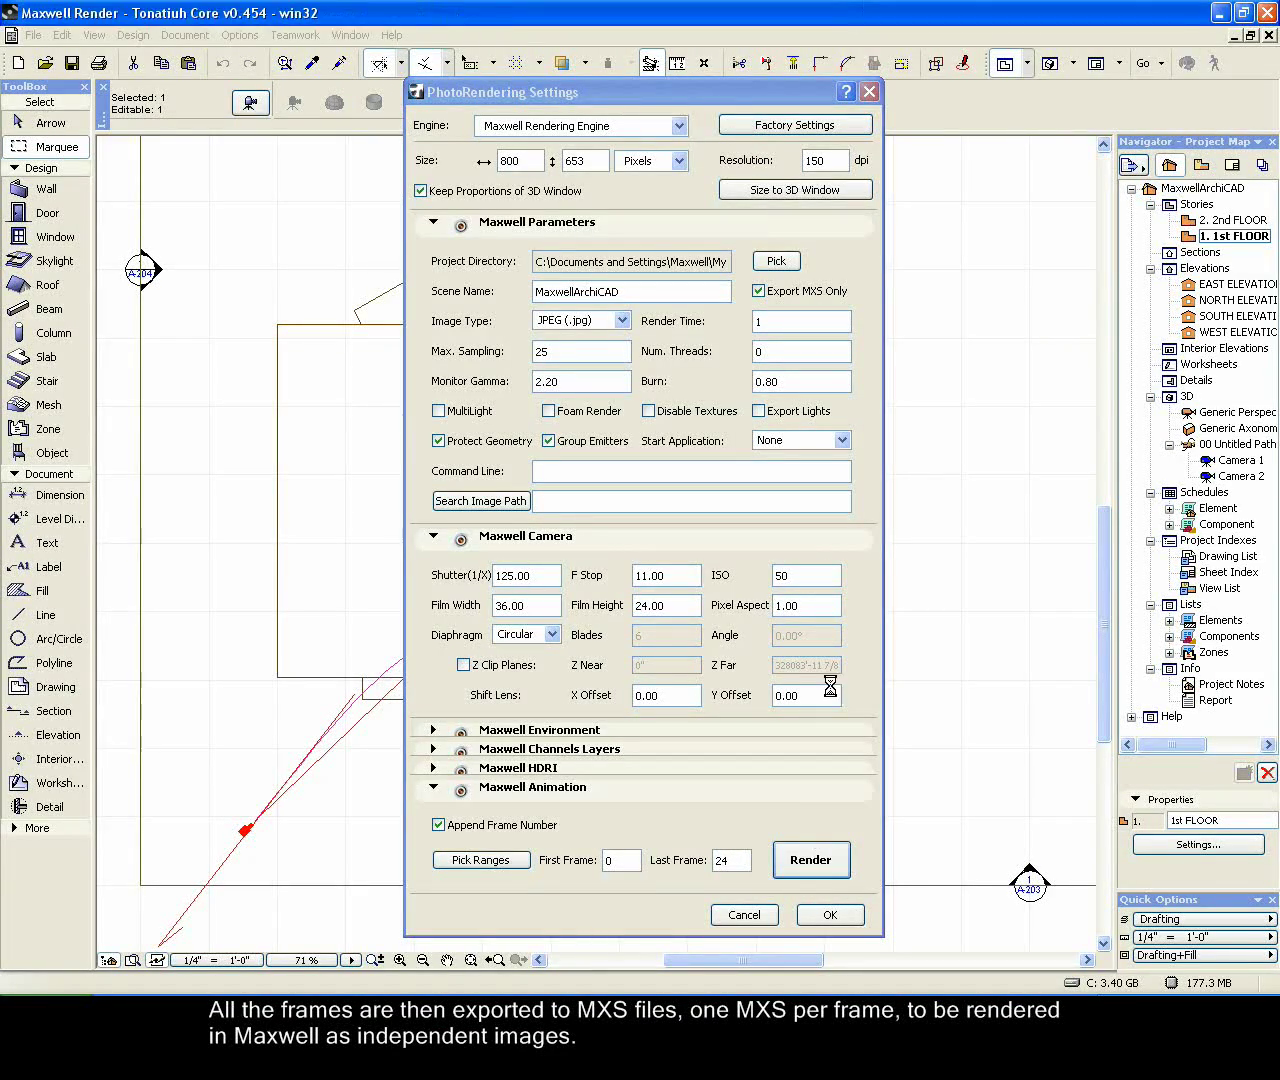